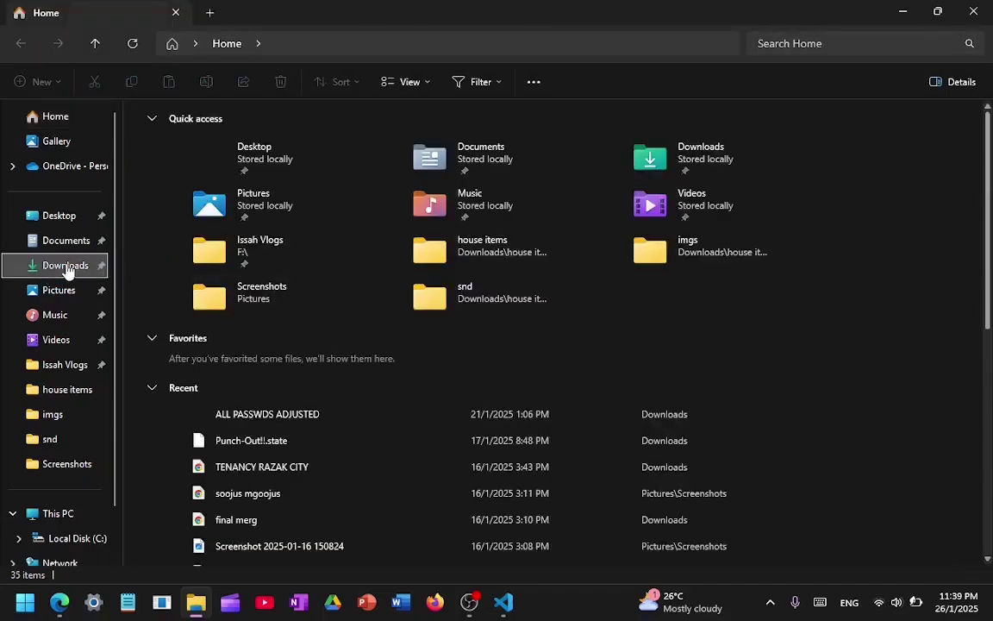
click(65, 266)
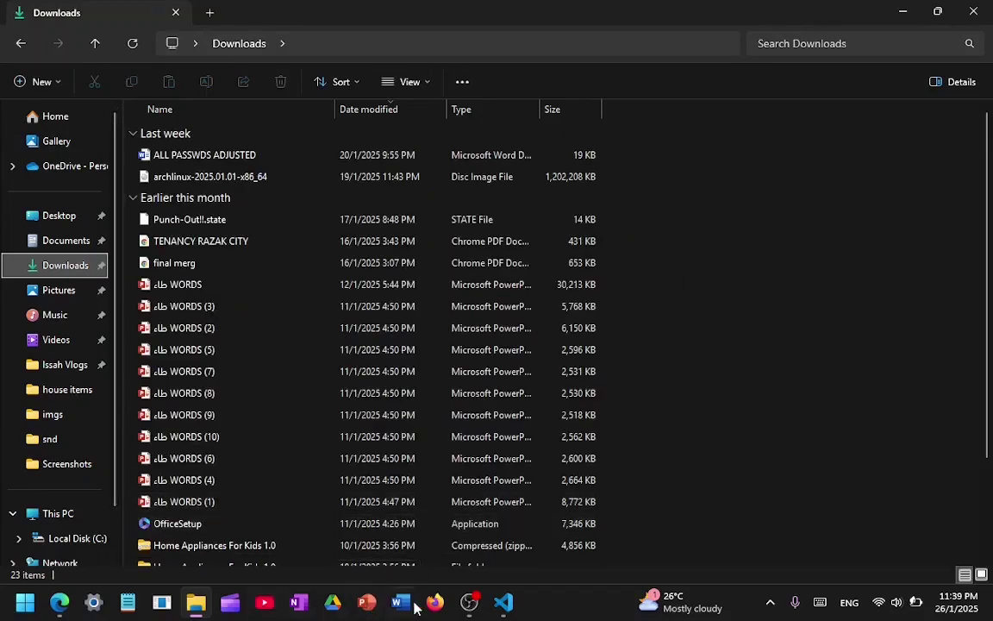
click(471, 602)
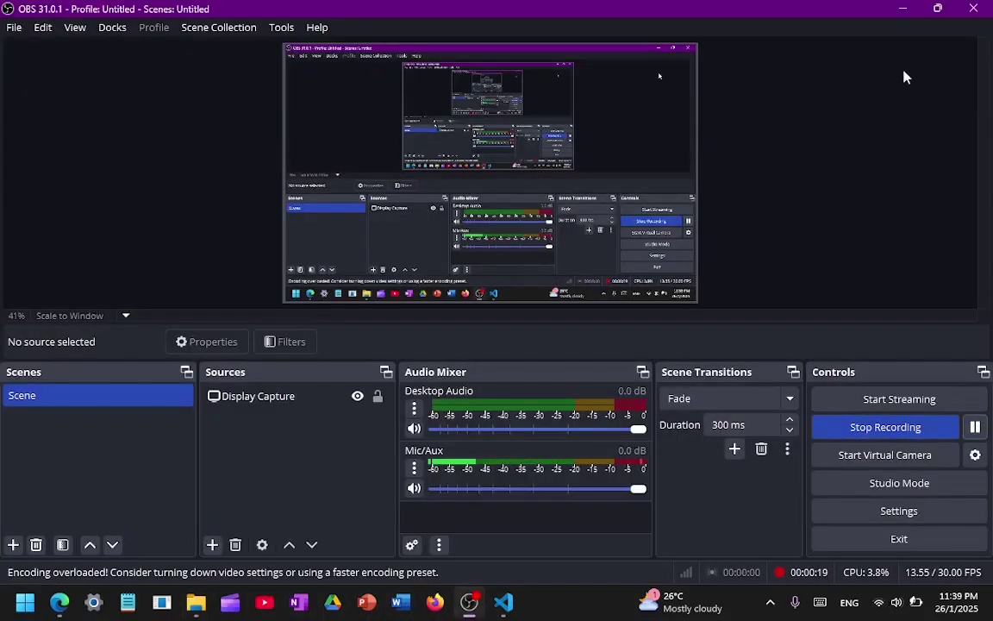
click(912, 9)
click(901, 12)
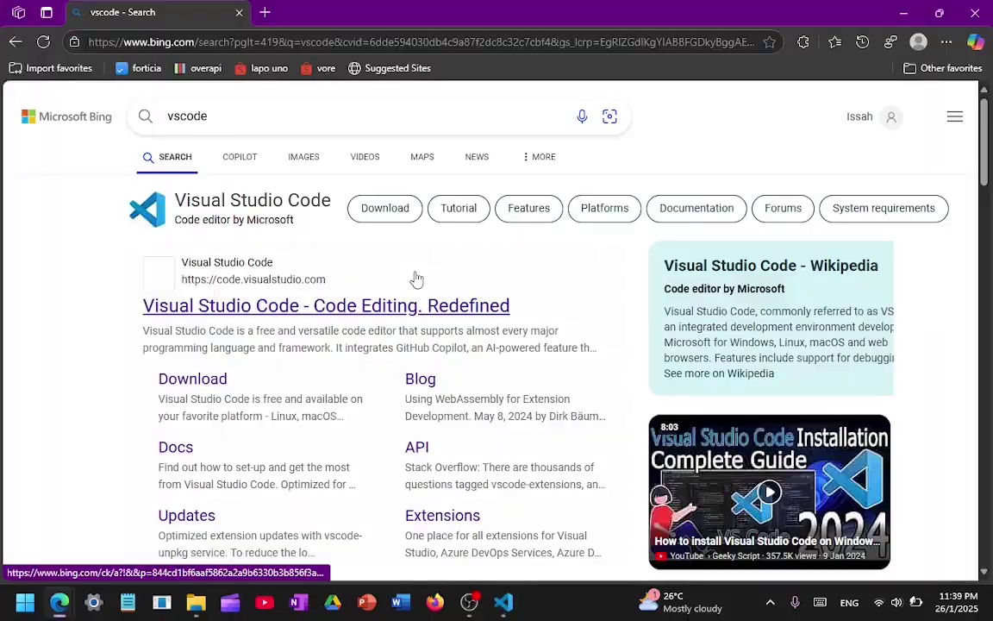
Switch to the browser and look over the Visual Studio Code download page, opened from the vscode search results
click(191, 385)
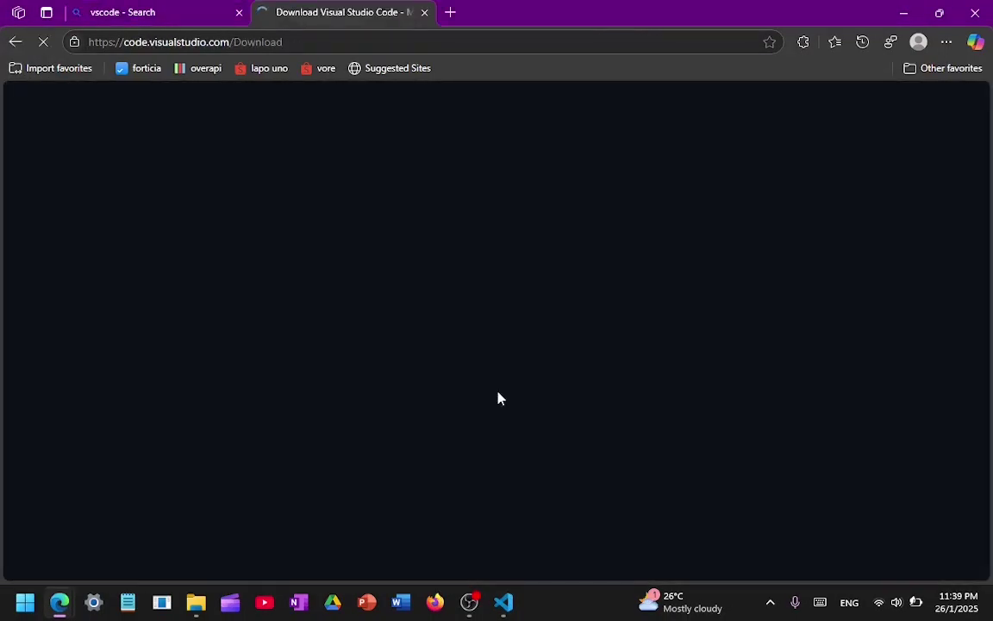
scroll(283, 377, down, 1)
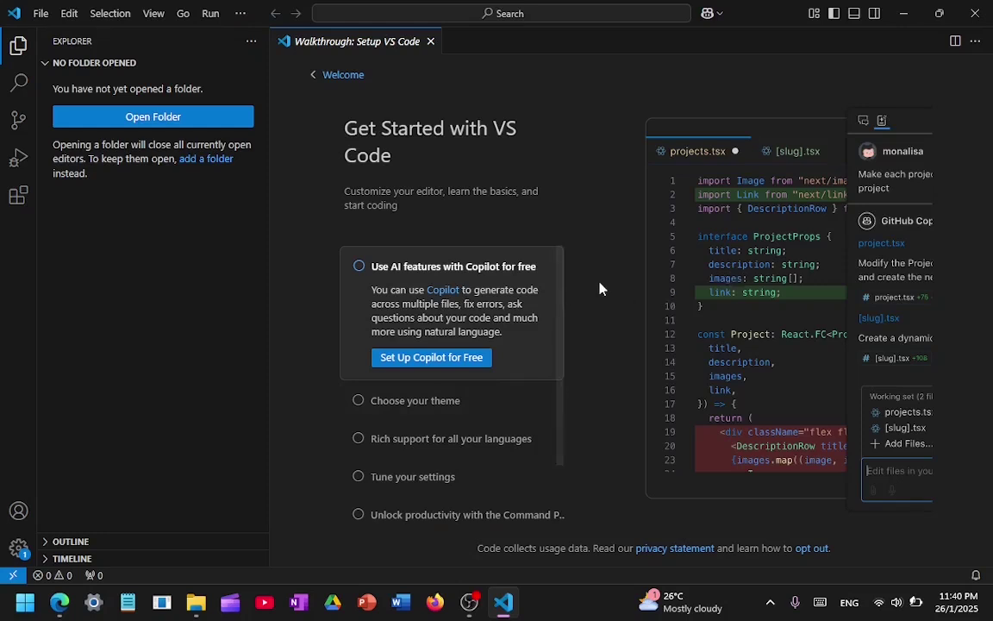
In the VS Code Get Started walkthrough, review the entries on choosing a theme, language support and tuning settings
scroll(526, 349, down, 1)
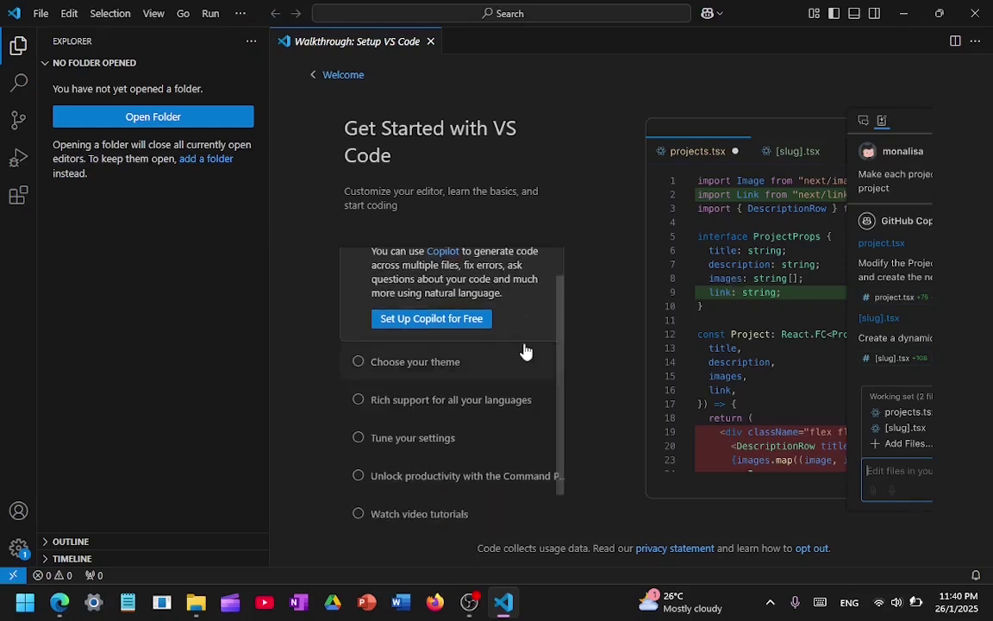
click(444, 361)
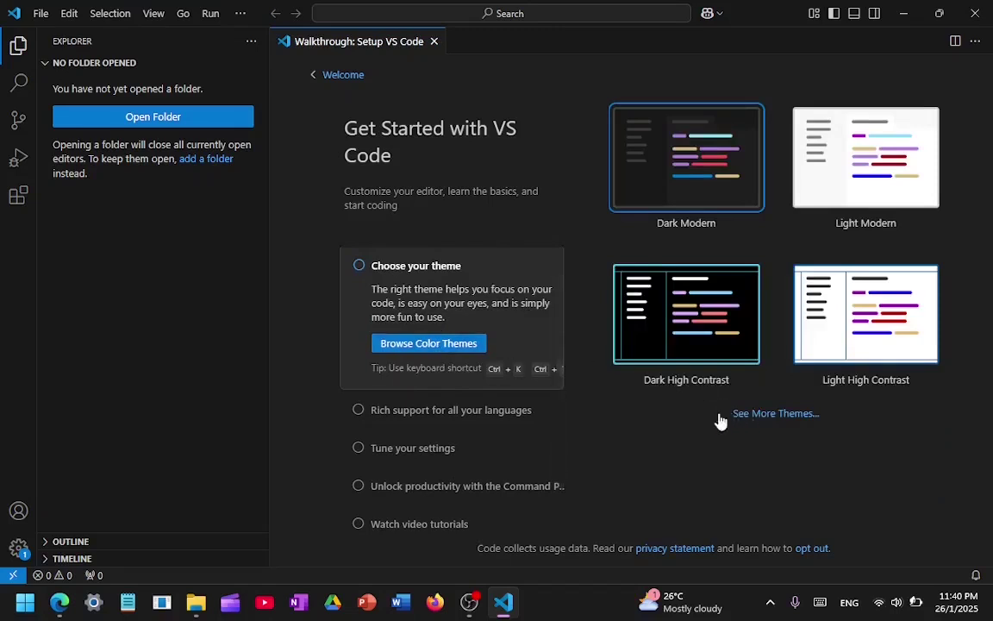
click(435, 412)
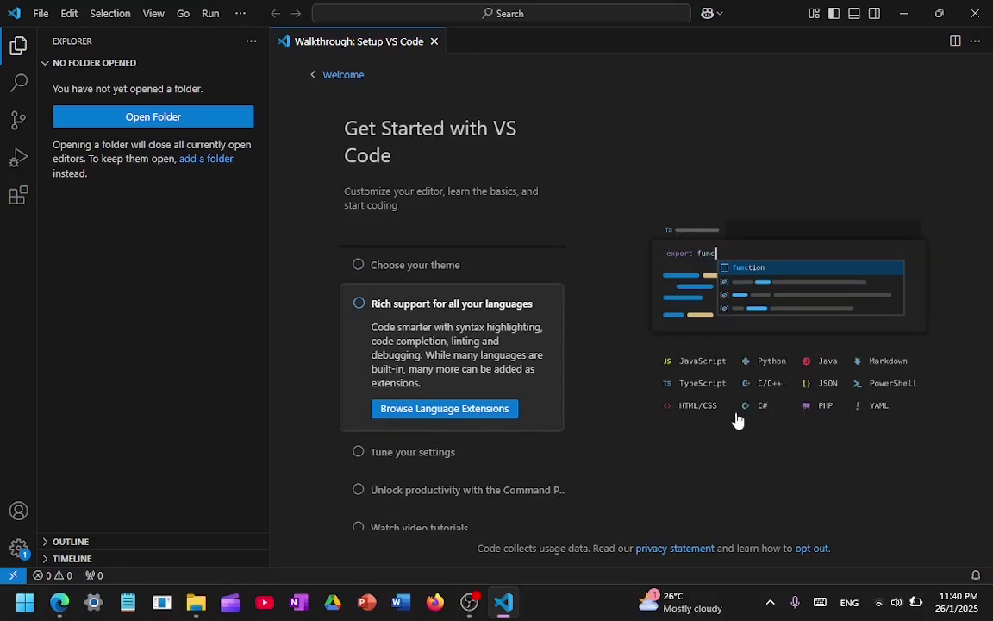
scroll(456, 449, down, 1)
click(449, 440)
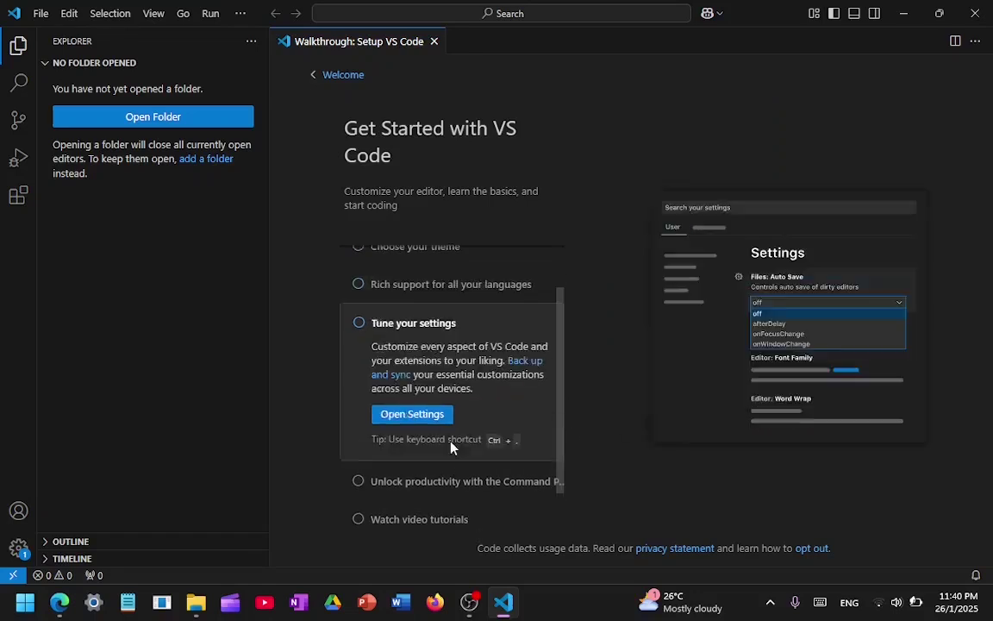
Open the settings editor from the walkthrough's Tune your settings entry, look it over beside the remaining entries, and close it
click(422, 420)
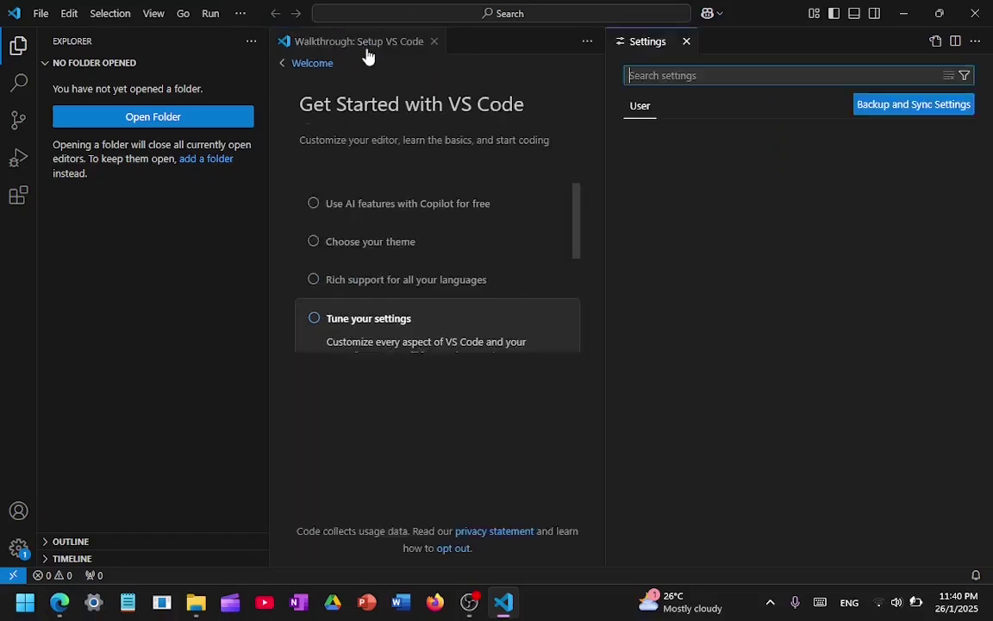
scroll(406, 322, down, 2)
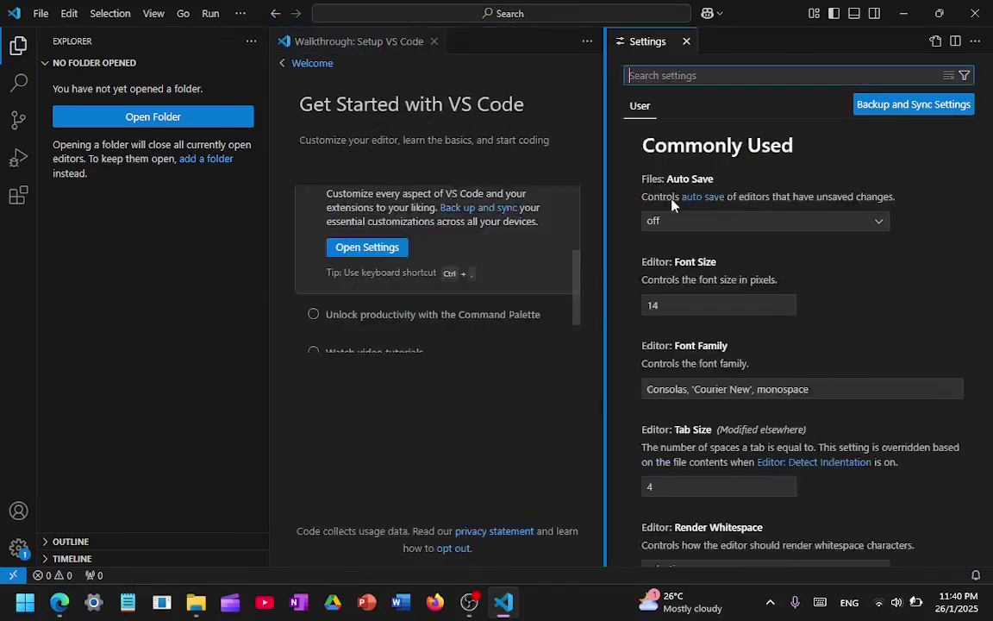
scroll(388, 303, down, 2)
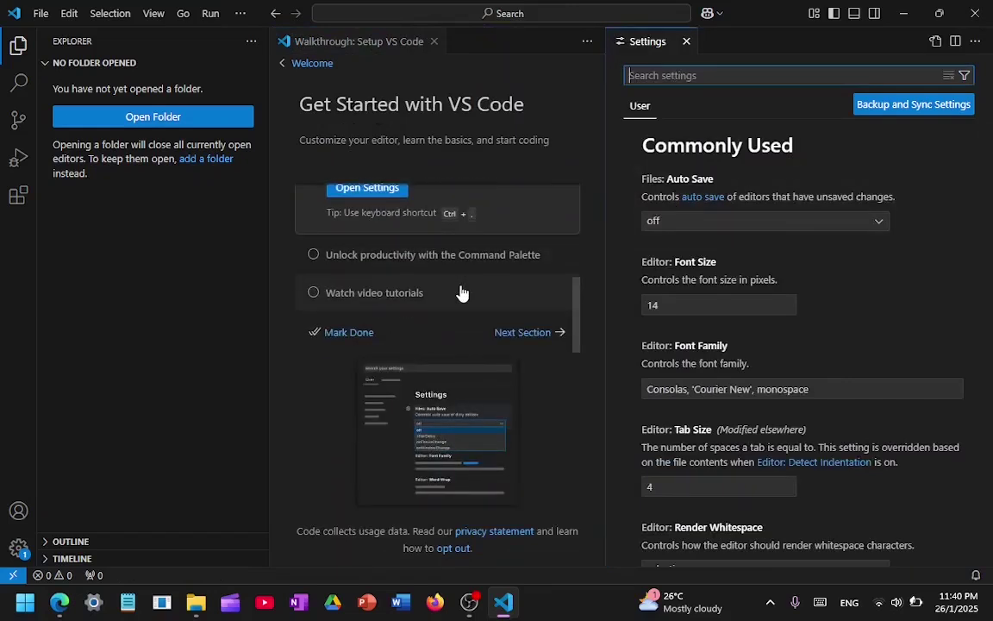
scroll(473, 322, up, 3)
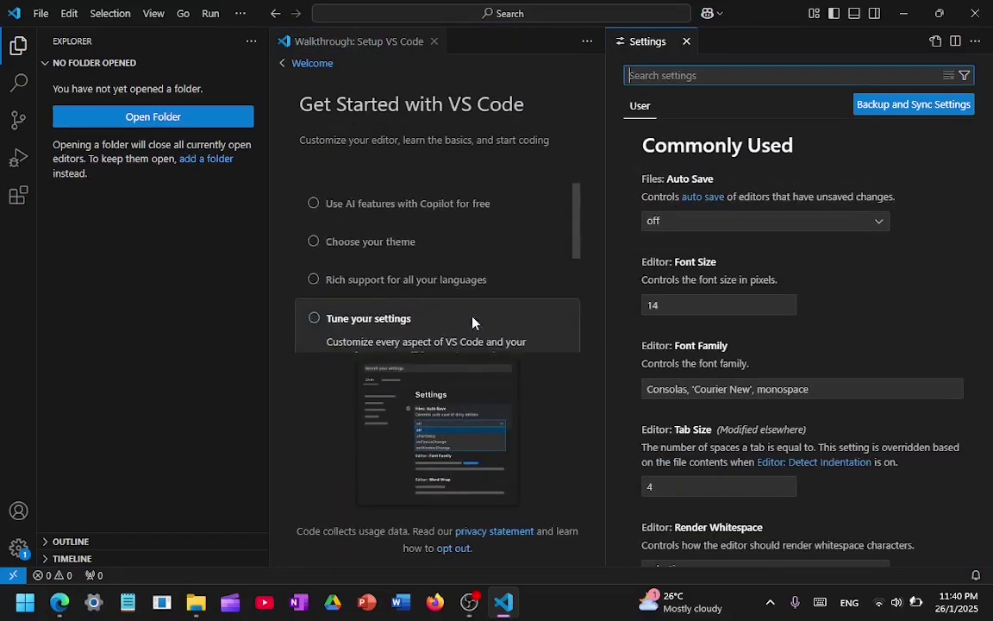
click(687, 40)
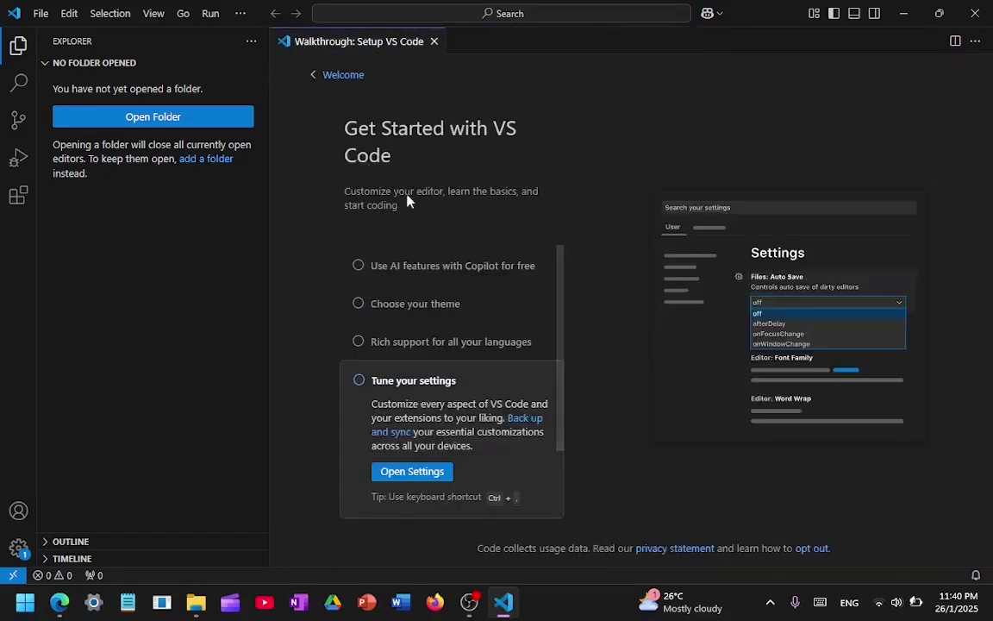
Search the extensions marketplace for "theme" and install the GitHub Theme extension
click(20, 196)
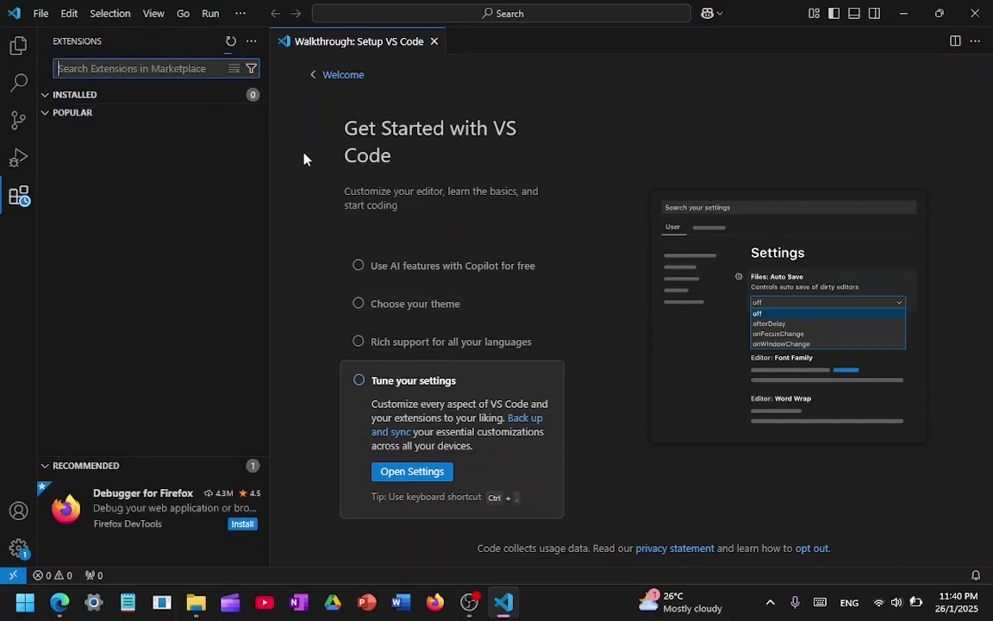
text(d)
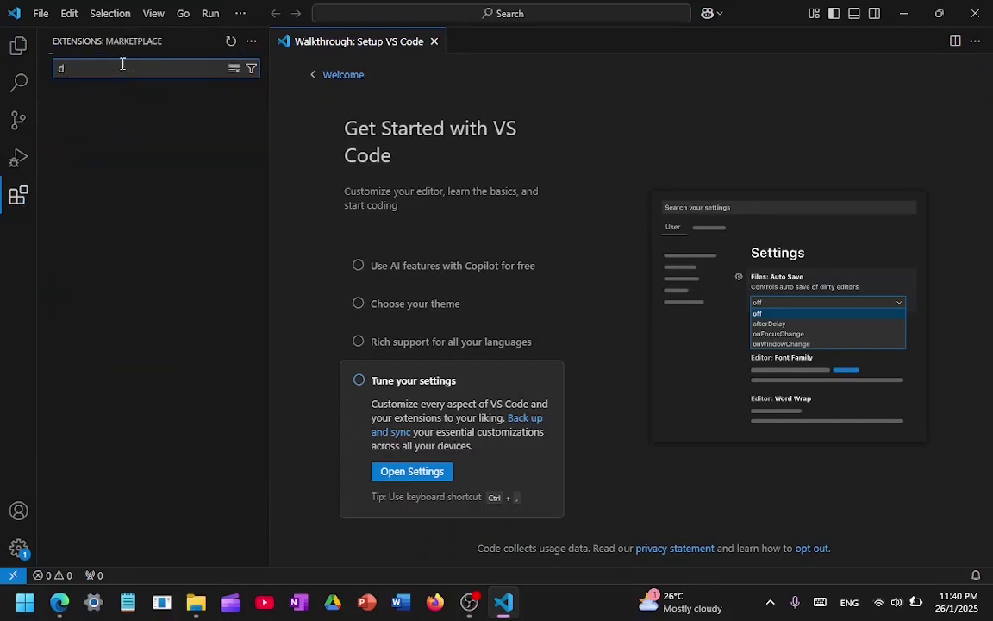
key(BackSpace)
text(the)
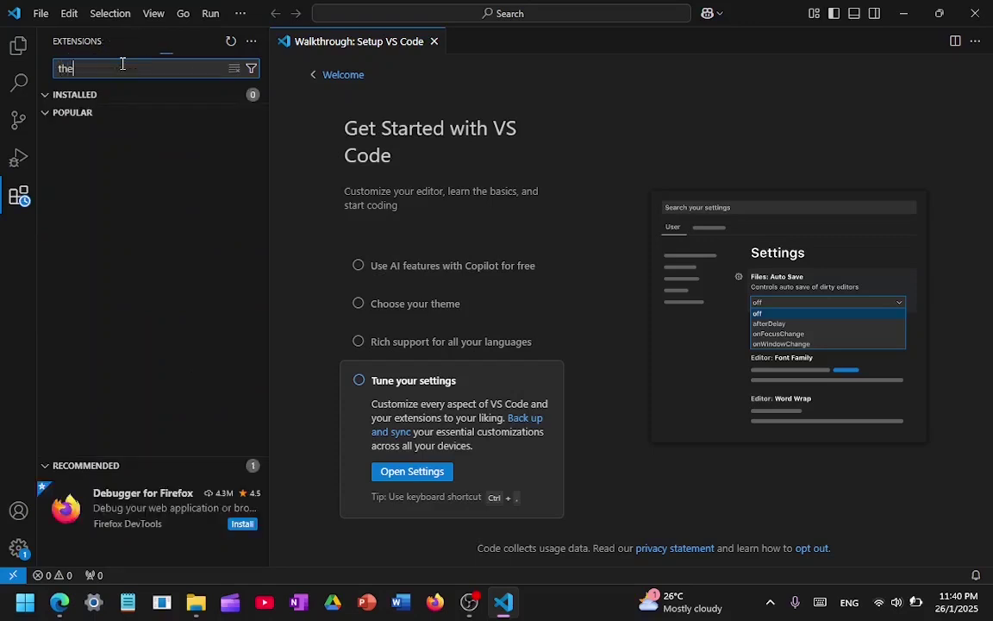
text(me)
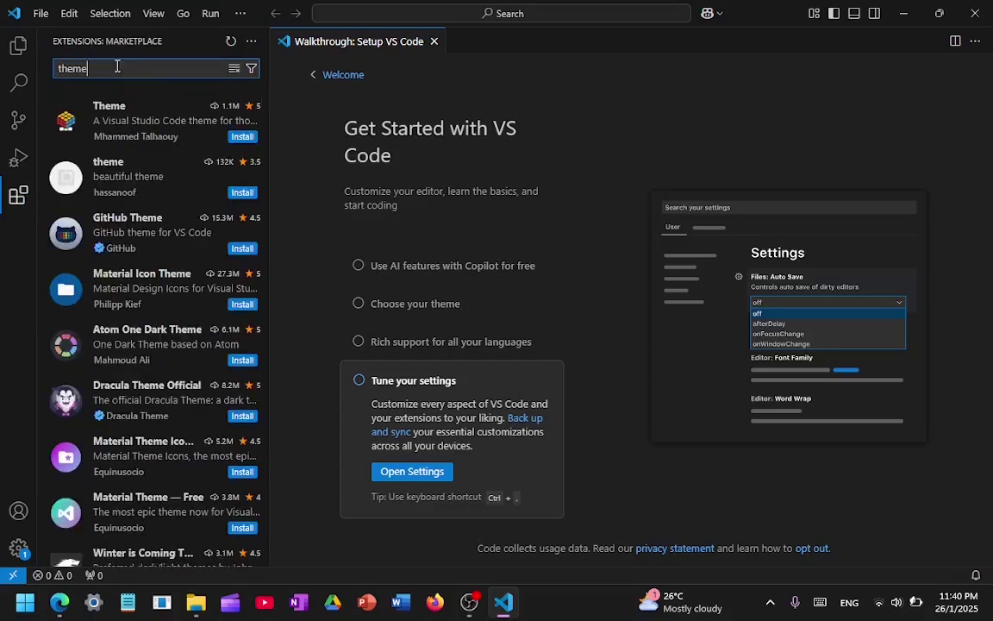
click(198, 240)
click(241, 250)
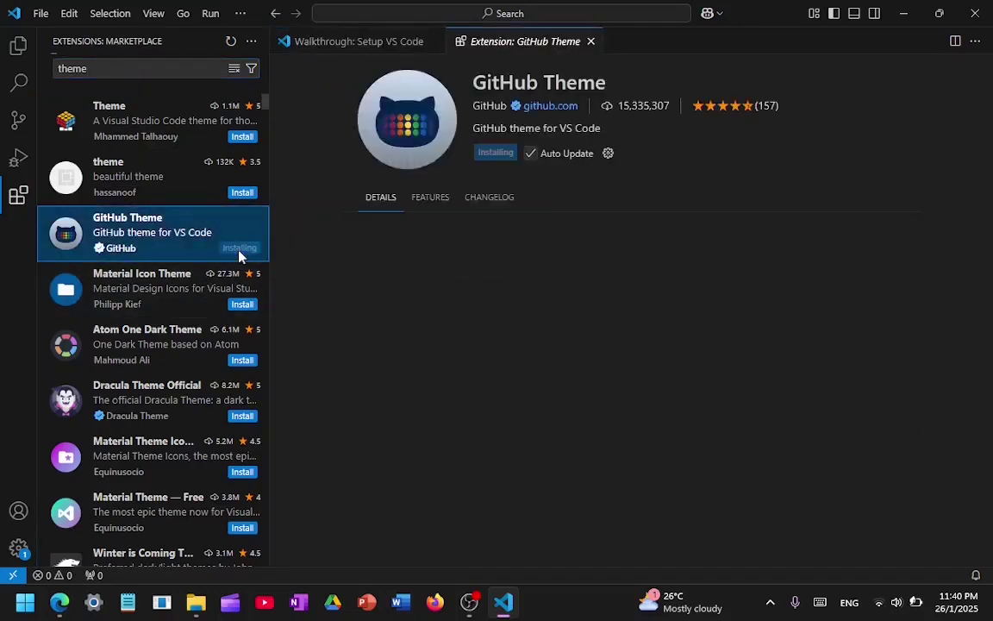
Install the Material Icon Theme extension and apply GitHub Dark as the color theme
click(241, 305)
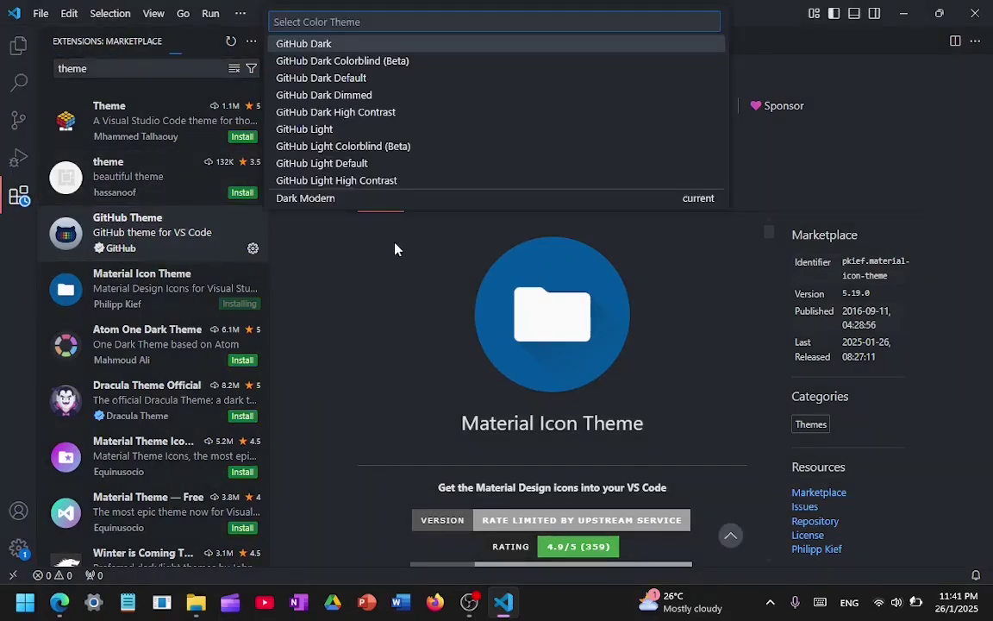
click(332, 45)
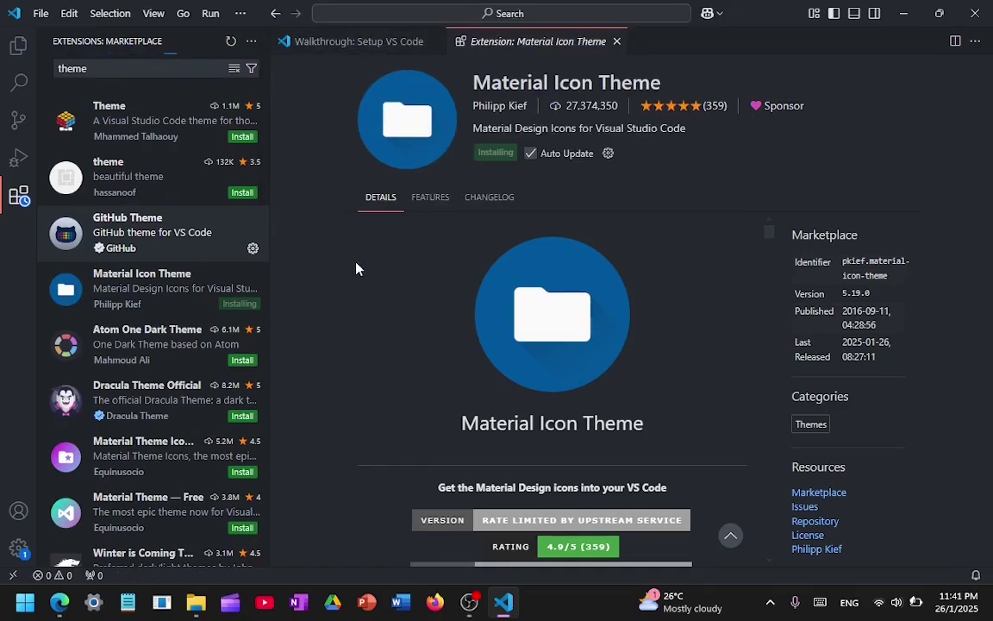
key(ctrl+shift+p)
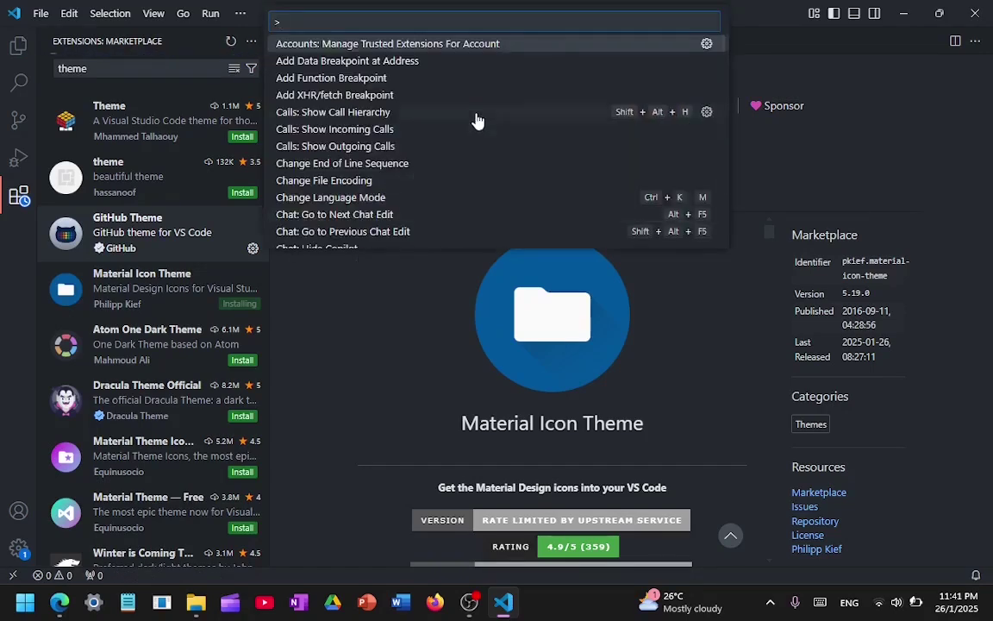
scroll(477, 122, down, 10)
scroll(477, 122, up, 5)
scroll(477, 122, down, 8)
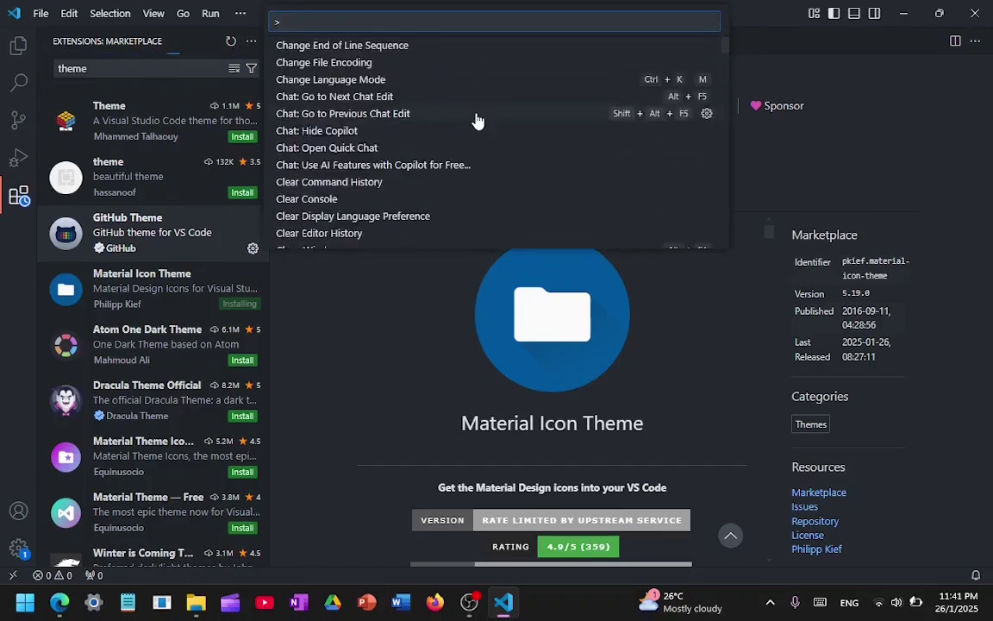
click(354, 391)
Set the file icon theme to Material Icon Theme
click(45, 13)
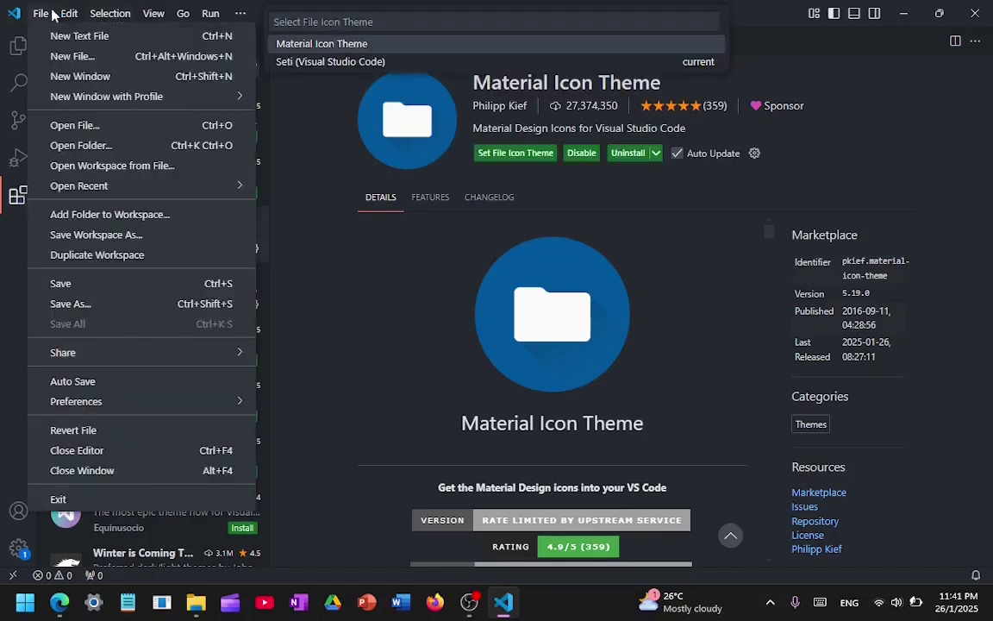
mouse_move(138, 403)
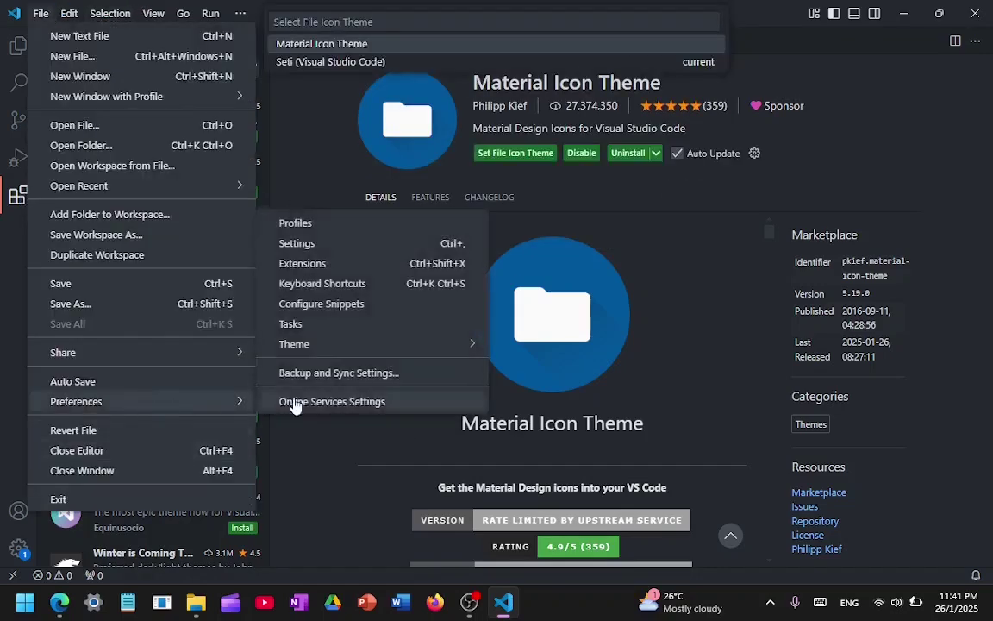
mouse_move(321, 344)
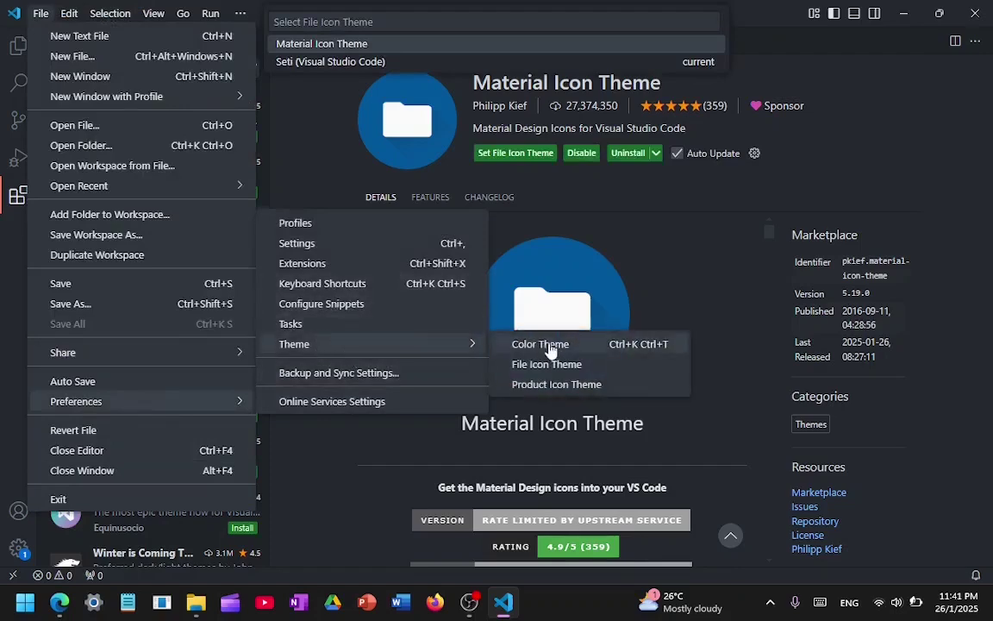
click(628, 221)
click(350, 44)
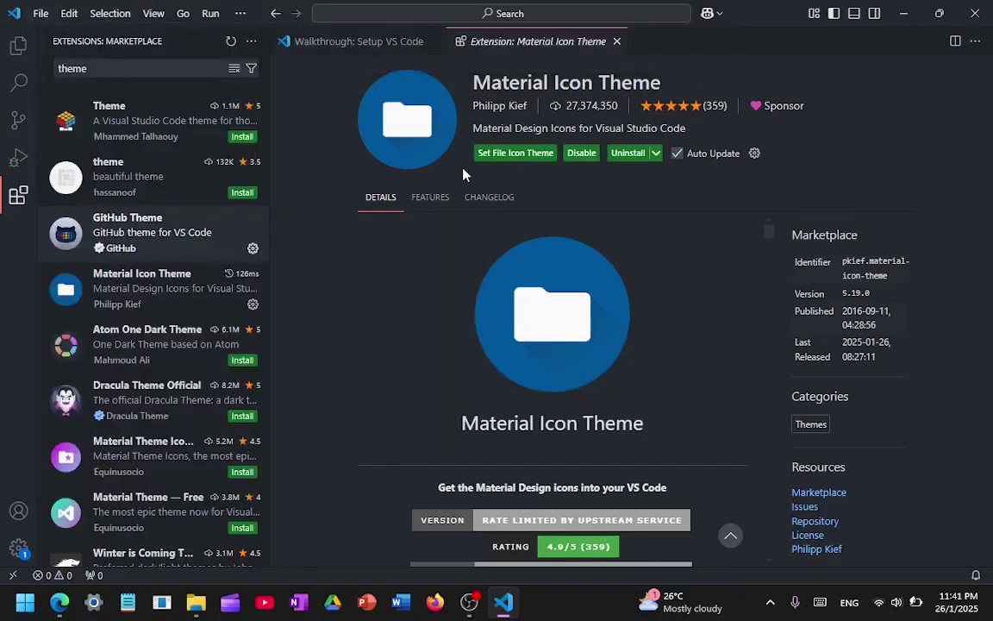
Look up the icon theme commands in the command palette by searching for "icon th", and dismiss the palette
key(ctrl+shift+p)
text(icon th)
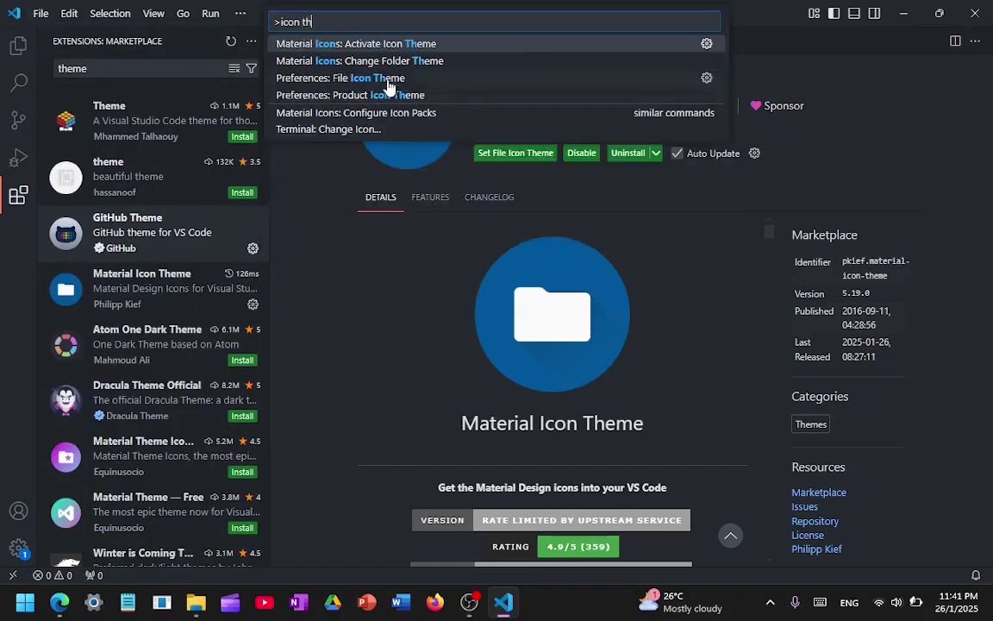
key(BackSpace)
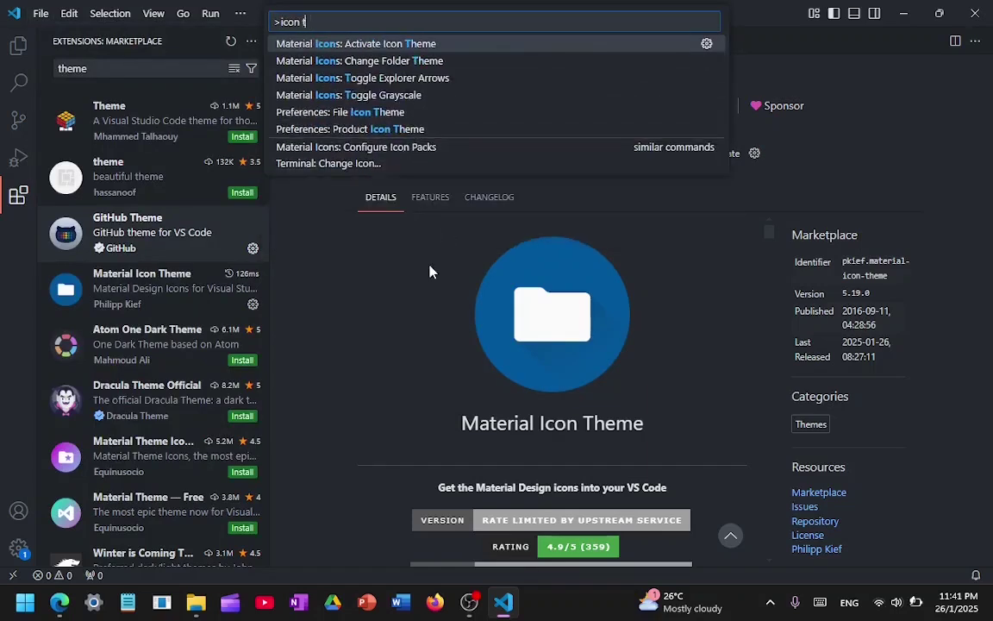
key(Escape)
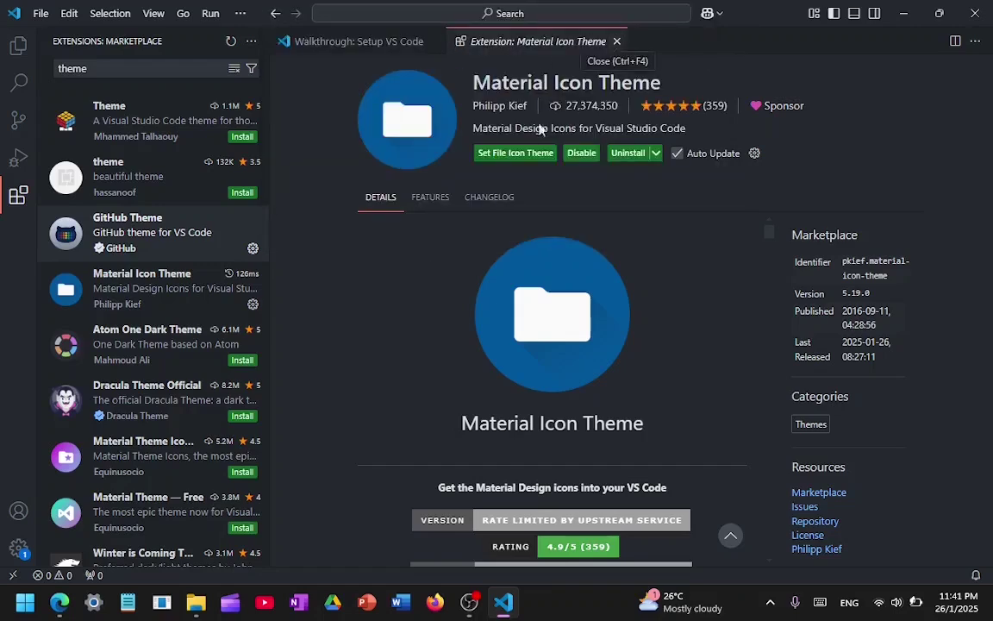
Close the Material Icon Theme page, and view the C/C++ extension by Microsoft after searching the marketplace for "c"
click(616, 42)
click(14, 49)
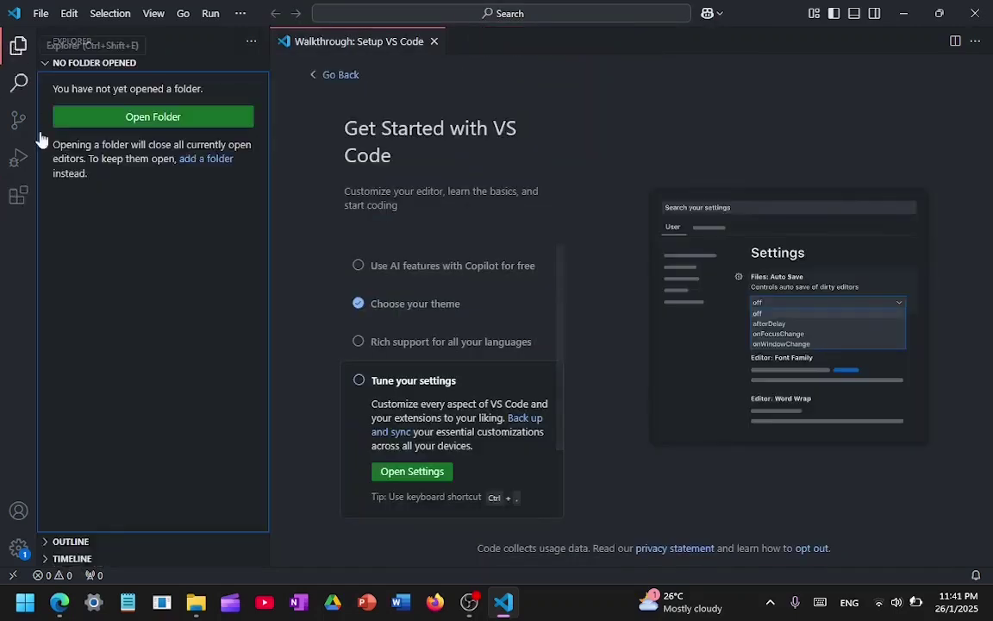
click(19, 197)
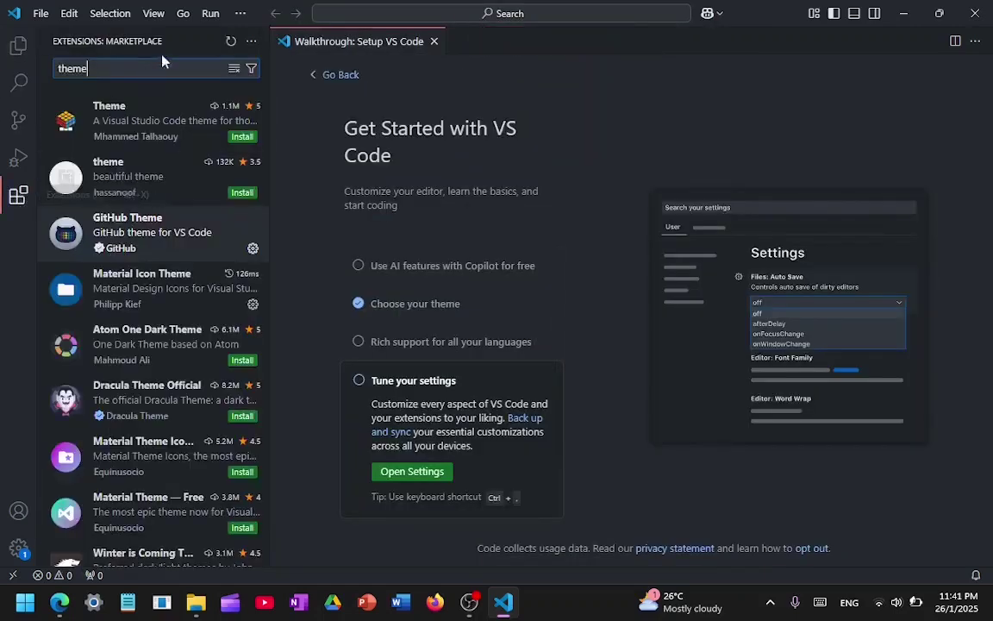
double_click(134, 67)
text(c)
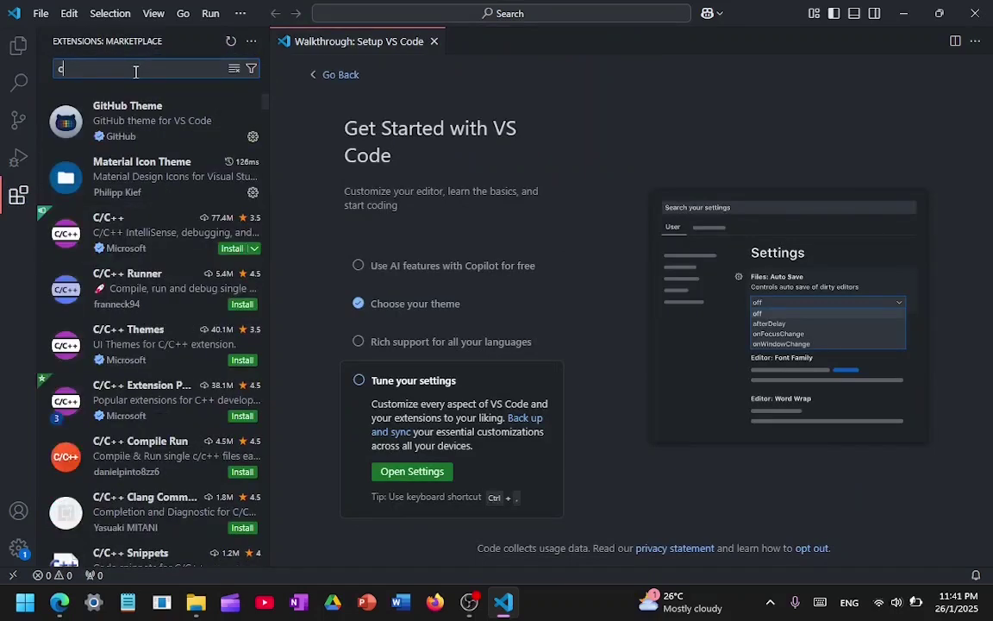
click(159, 241)
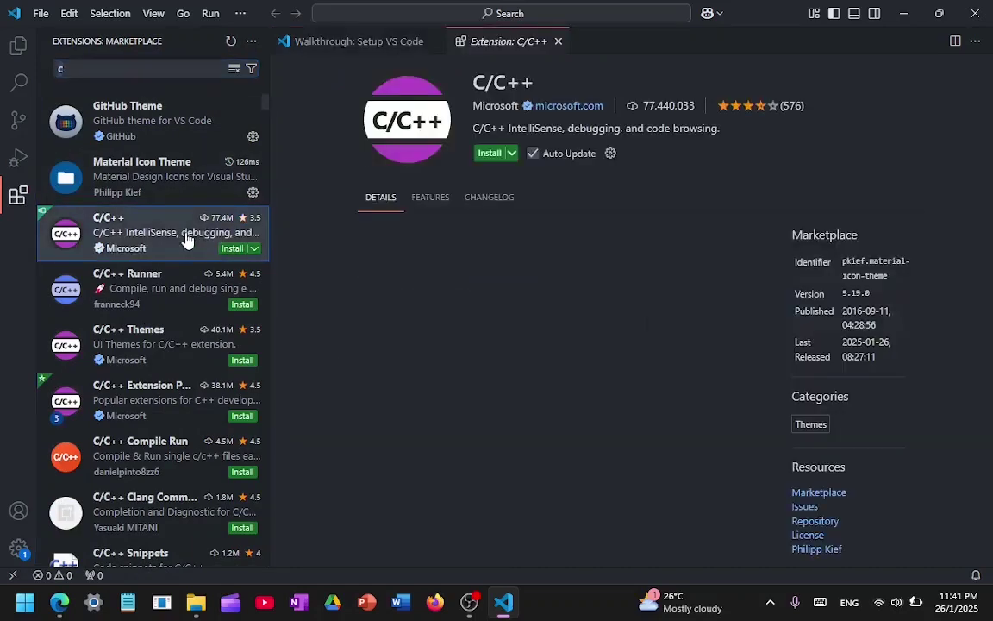
Replace the extension search term with "python" to look for Python extensions
click(158, 71)
key(BackSpace)
text(python)
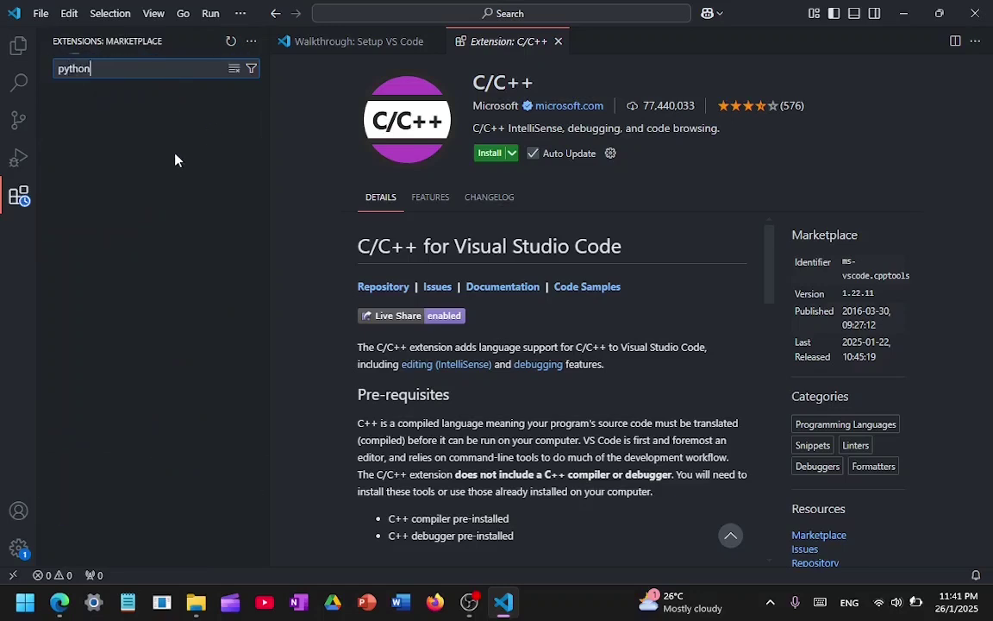
View the Python extension by Microsoft and install it
click(179, 130)
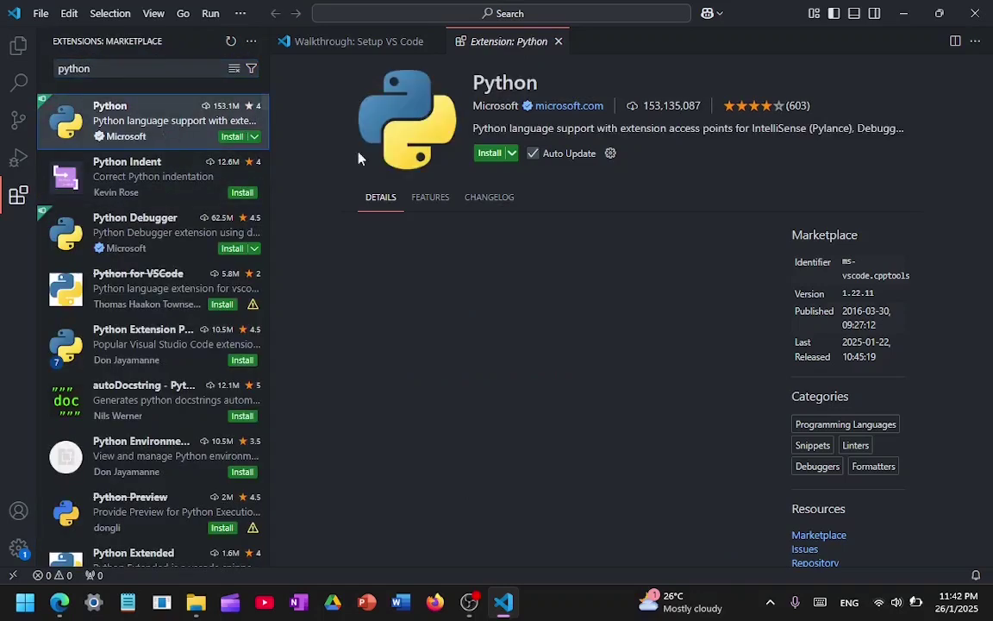
click(488, 156)
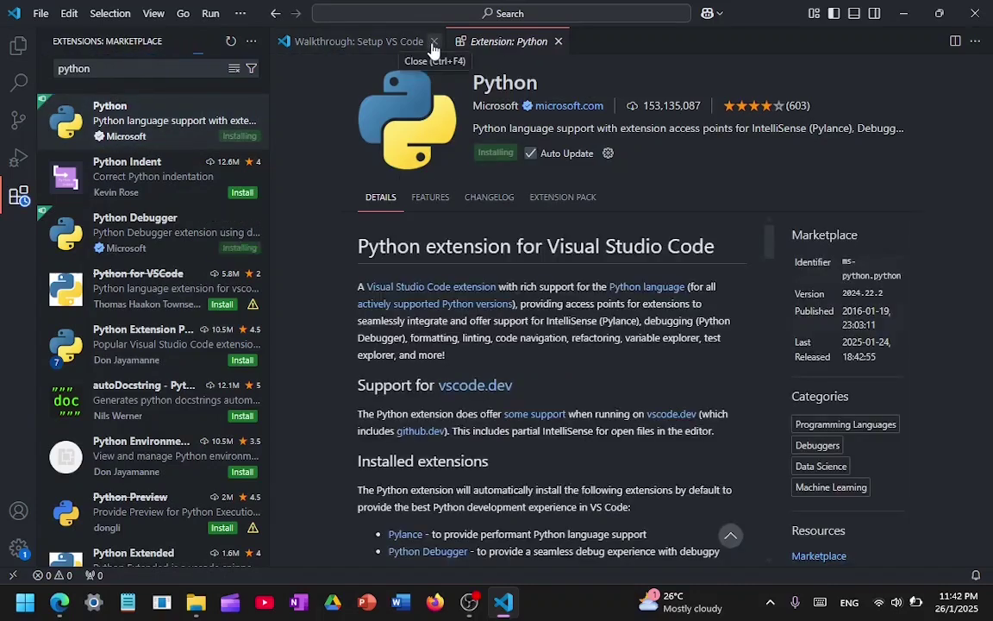
click(503, 603)
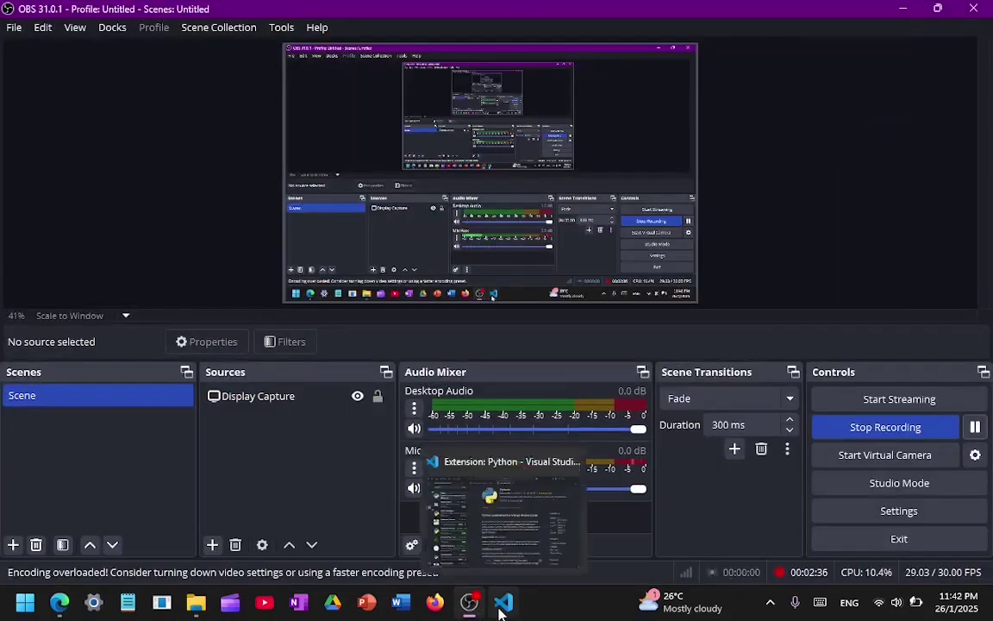
click(502, 607)
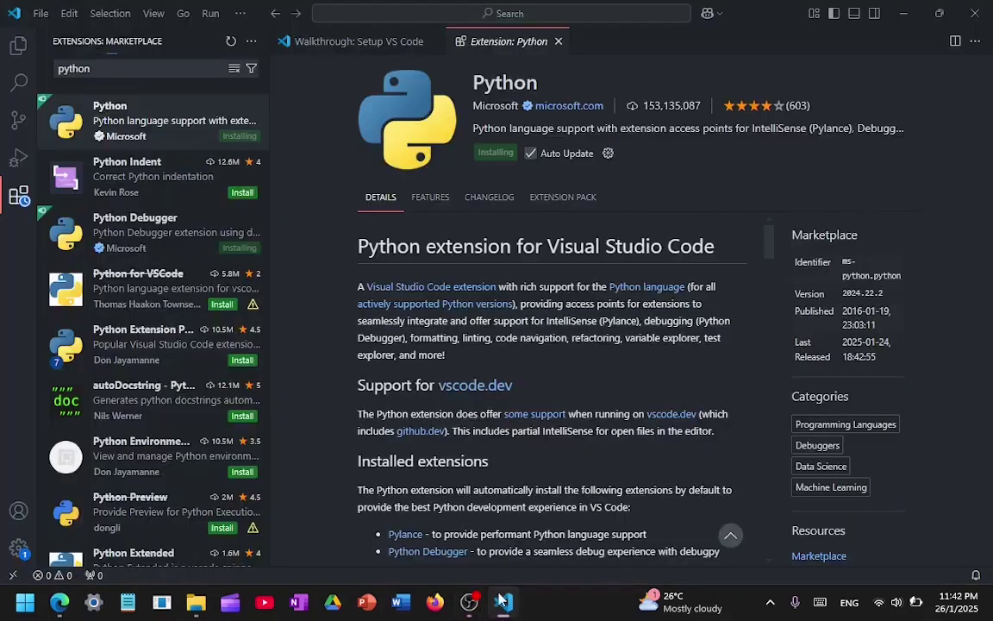
Close the Setup VS Code walkthrough and the blank untitled file, leaving the Python extension page open
click(431, 41)
double_click(435, 43)
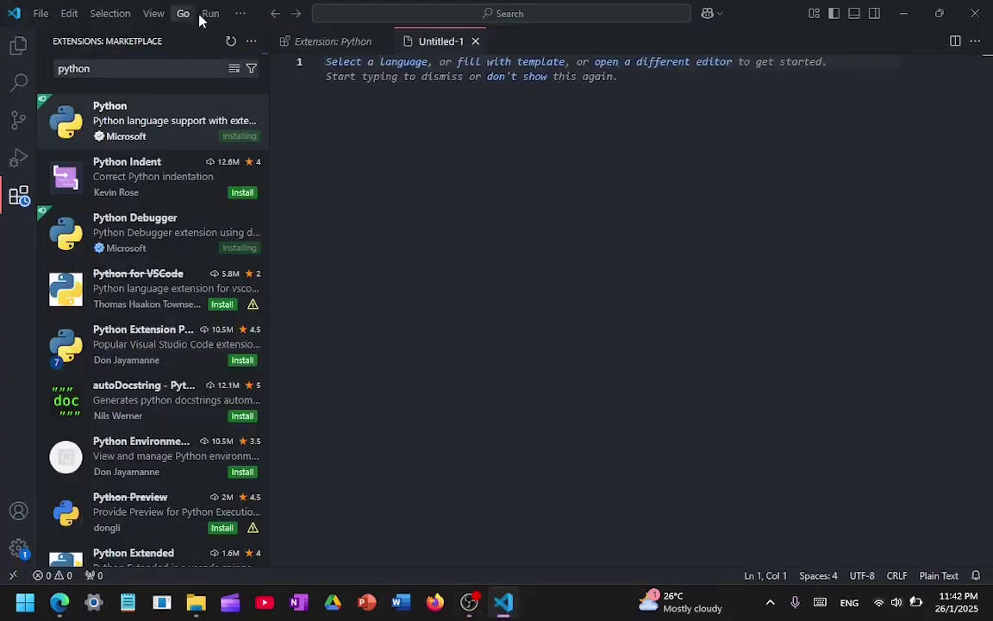
click(475, 41)
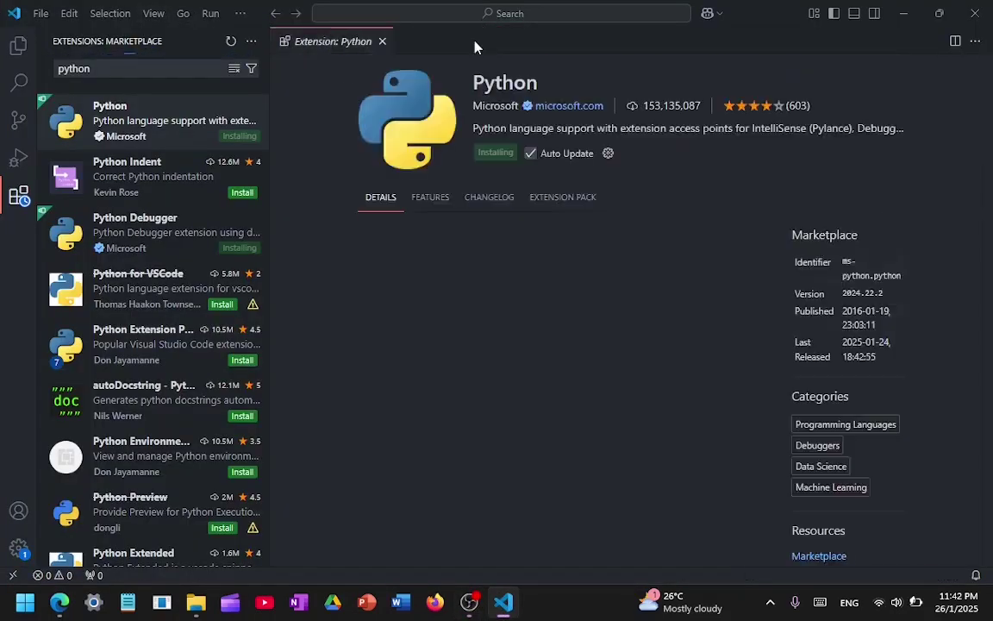
click(241, 14)
click(543, 381)
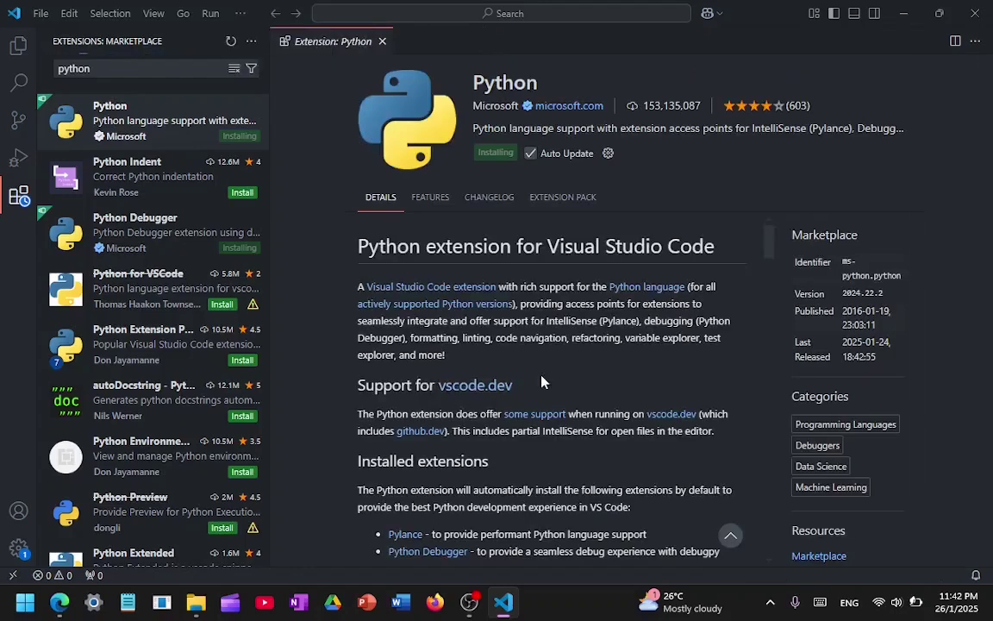
Search the command palette for "settings" and run Preferences: Open Default Settings (JSON)
key(ctrl+shift+p)
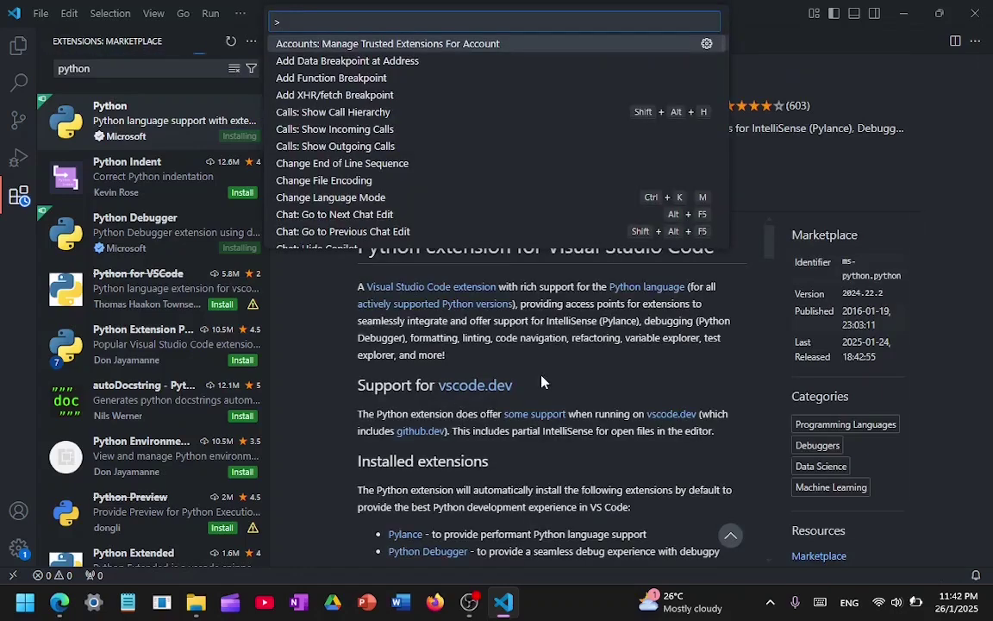
text(settin)
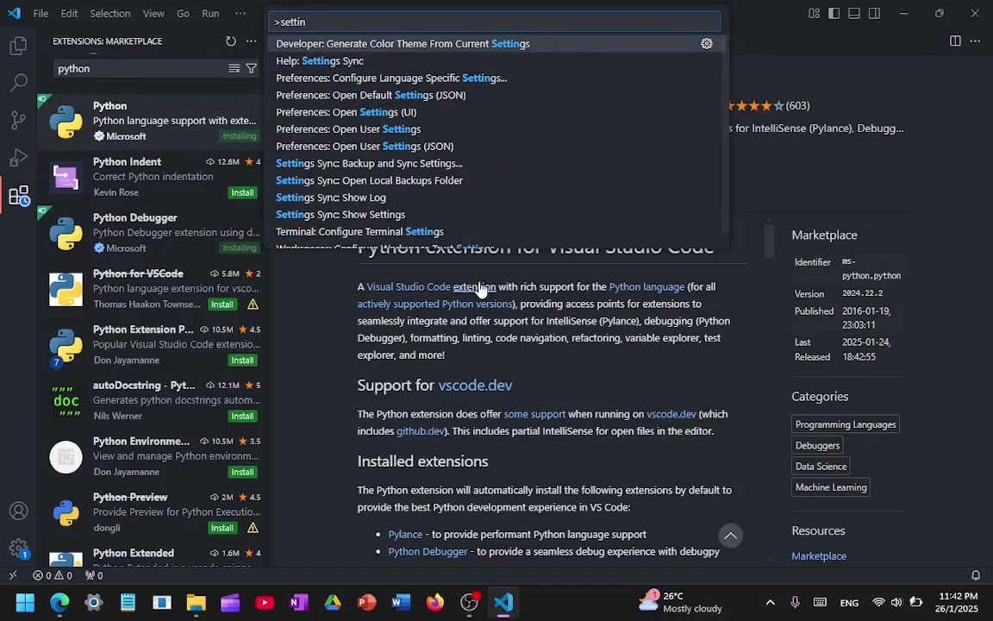
text(gs)
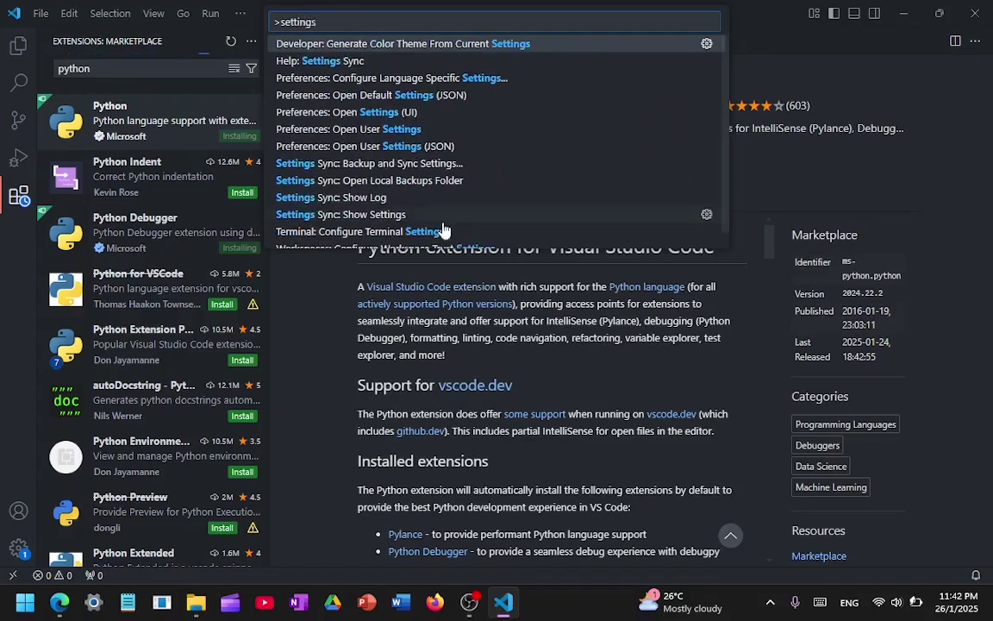
scroll(565, 93, down, 1)
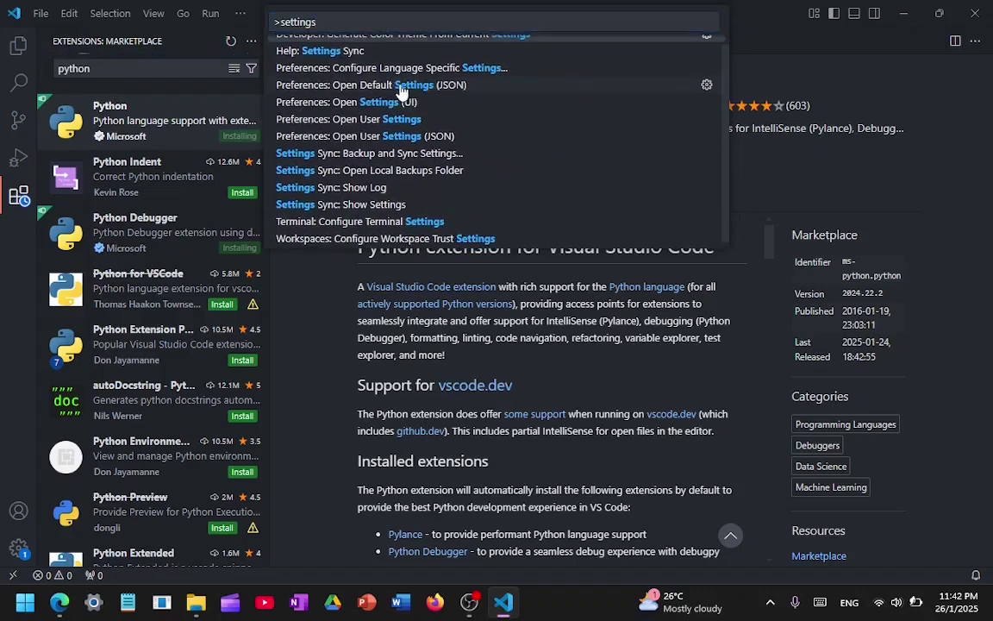
key(Return)
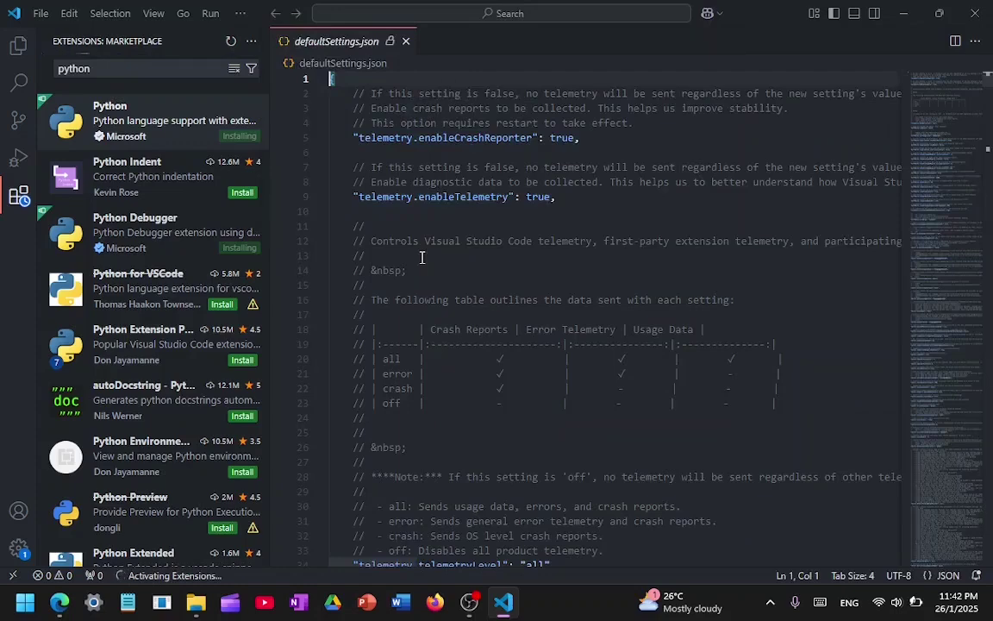
Search the command palette for "settings" and run Preferences: Open Settings (UI)
key(ctrl+shift+p)
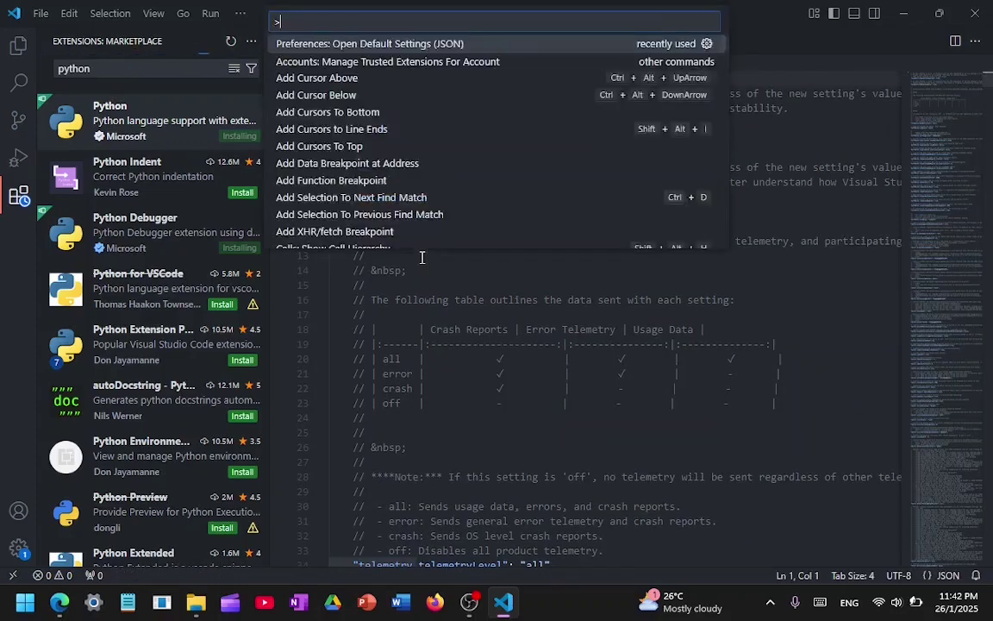
text(setttings)
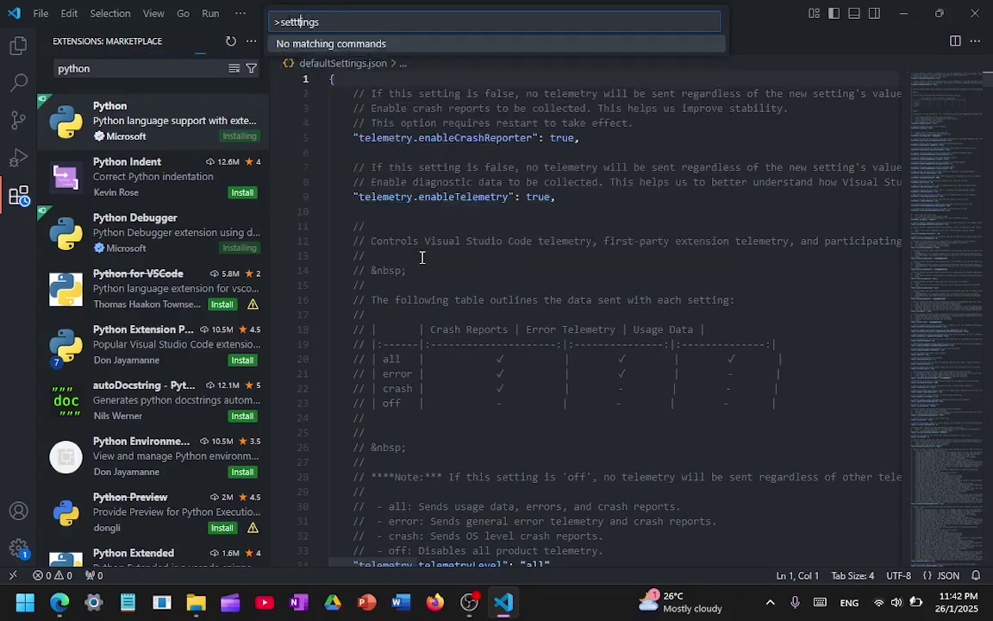
key(BackSpace)
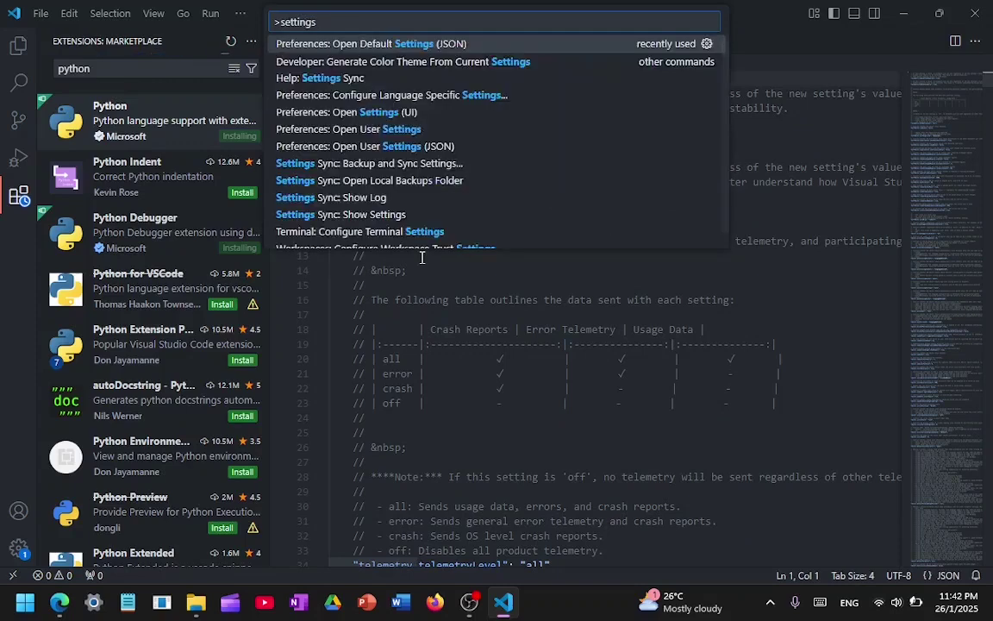
click(395, 115)
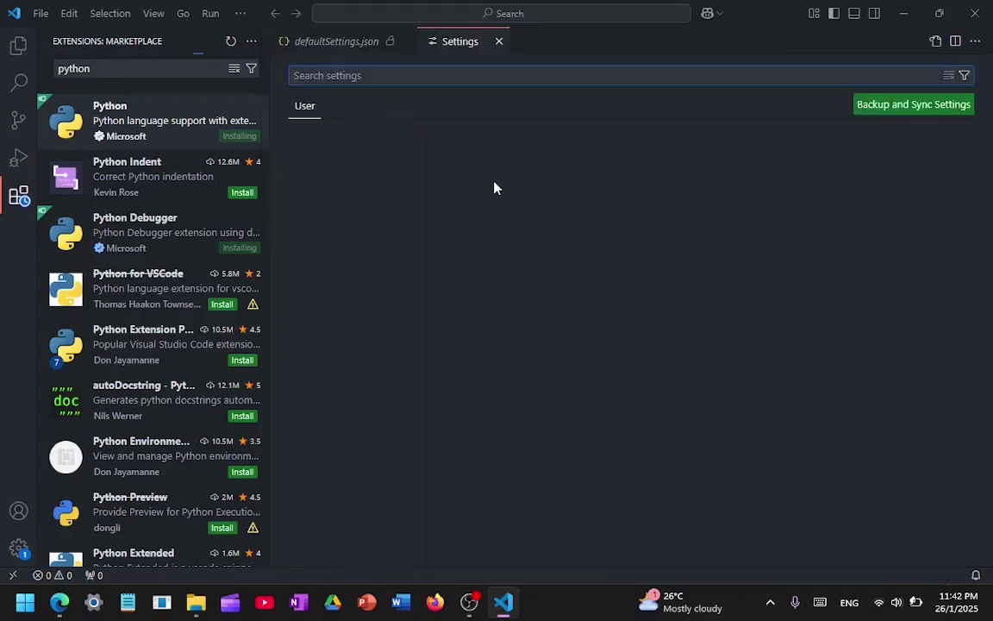
Examine the telemetry options in defaultSettings.json, and try to edit the value of telemetry.telemetryLevel
click(338, 43)
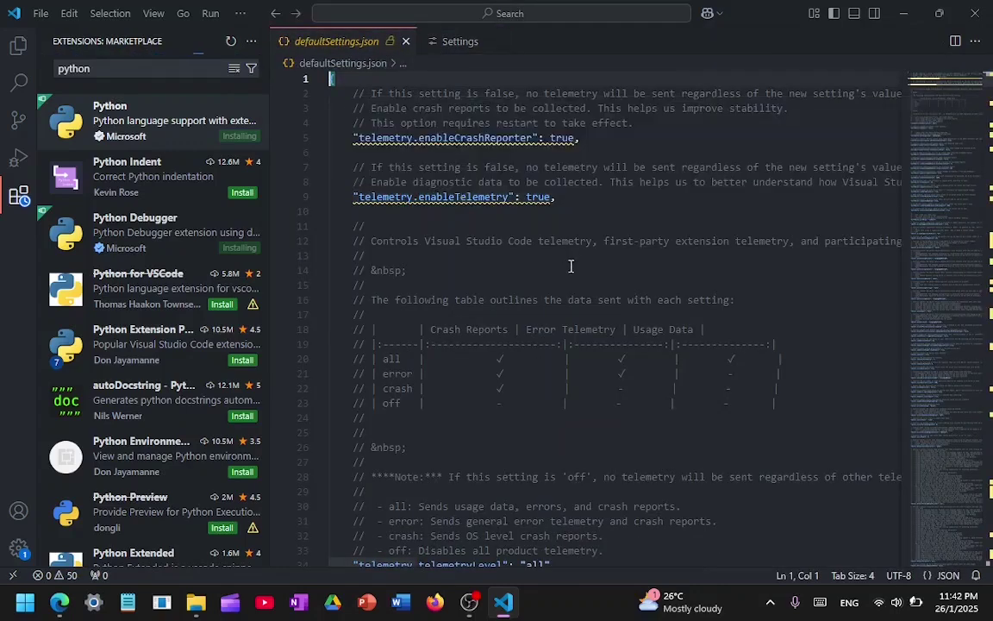
scroll(619, 186, down, 8)
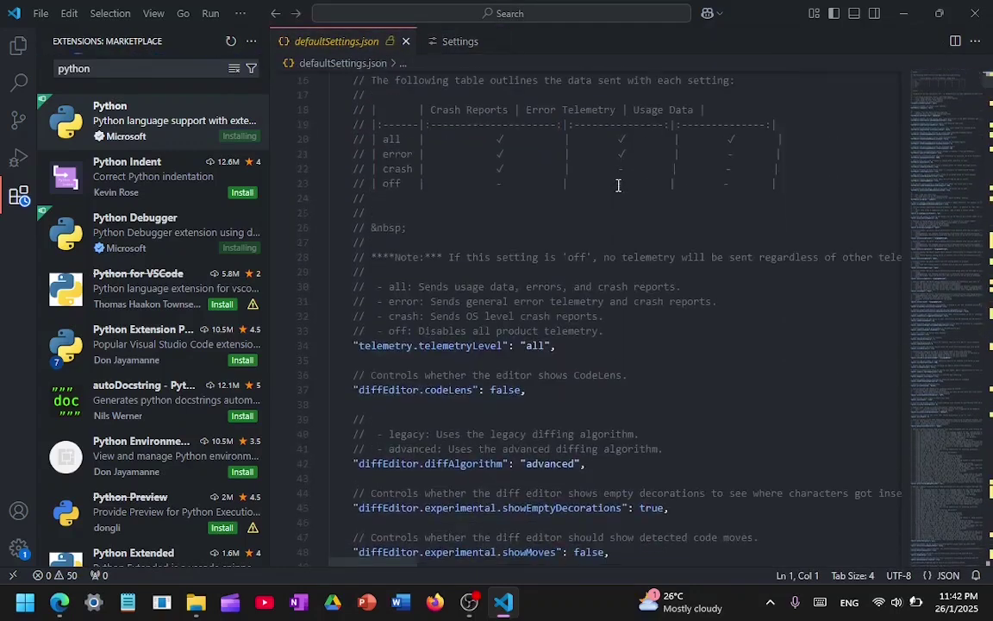
scroll(618, 186, down, 4)
scroll(618, 185, up, 3)
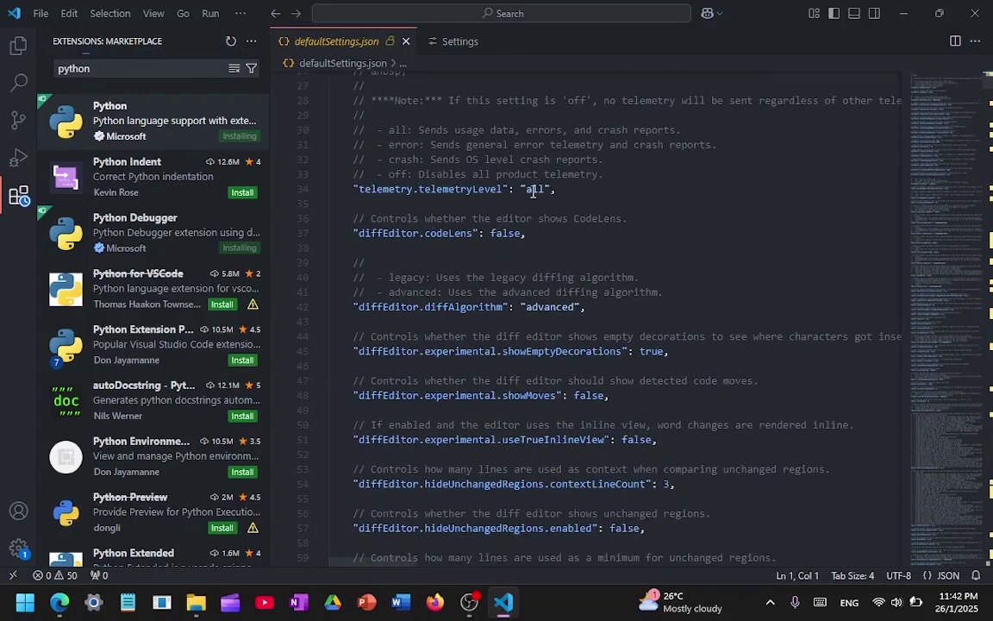
double_click(536, 189)
scroll(537, 191, up, 4)
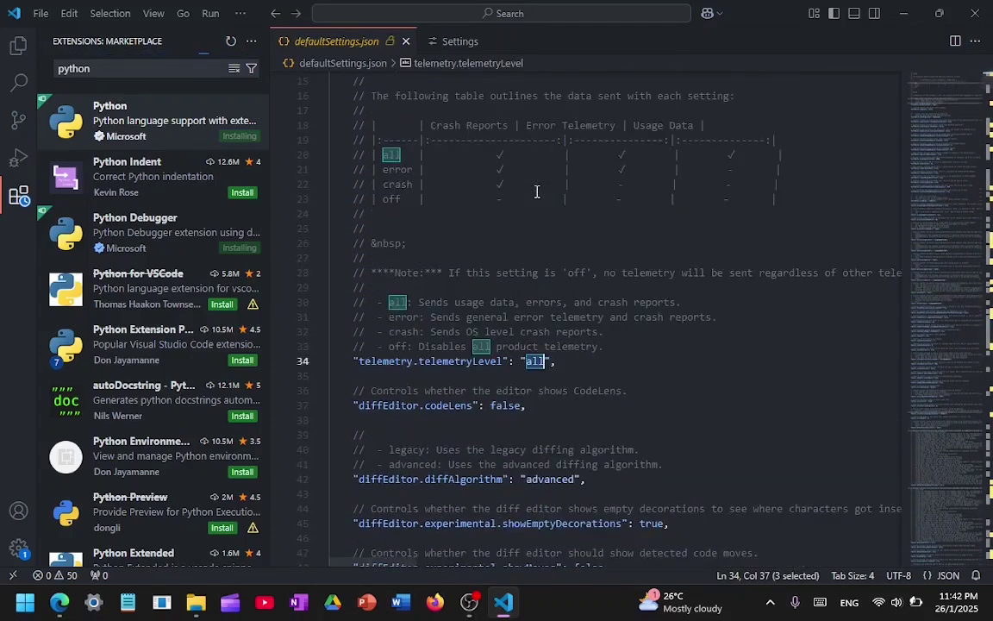
scroll(537, 192, down, 2)
scroll(537, 191, up, 3)
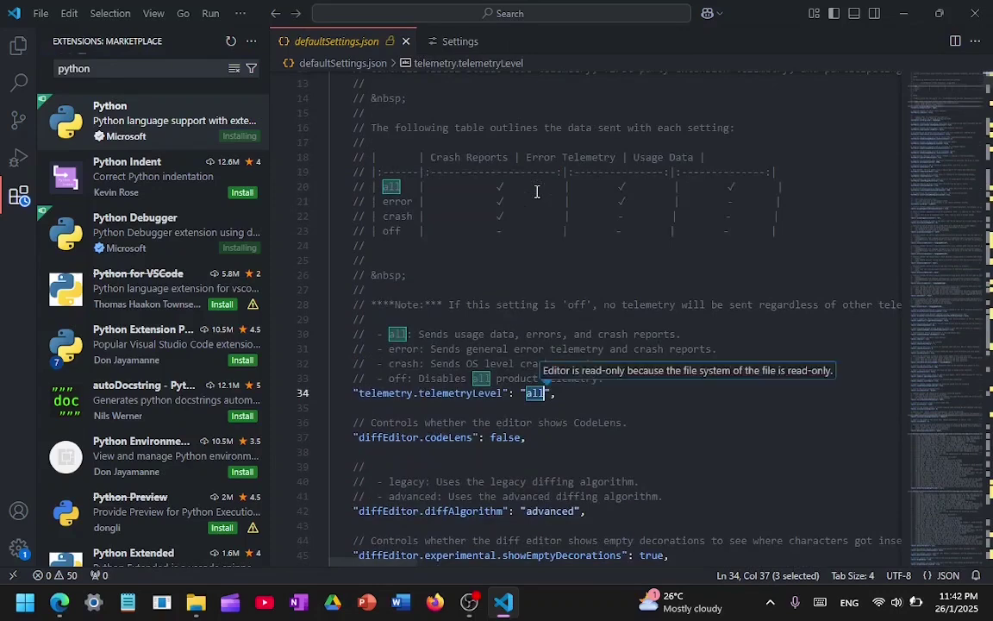
click(553, 378)
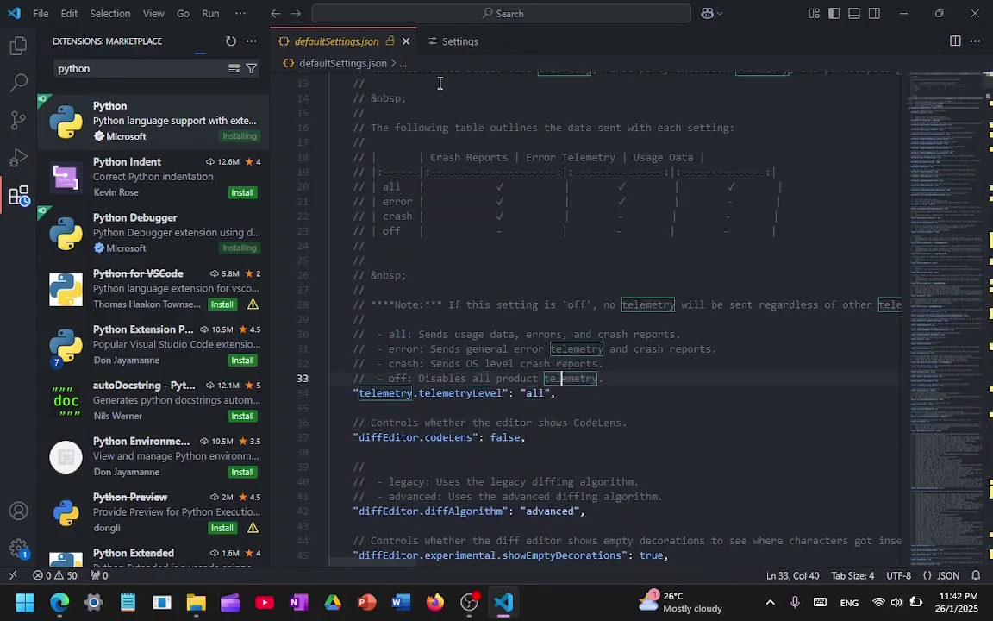
Search the command palette for "json" and open the user settings JSON file
key(ctrl+shift+p)
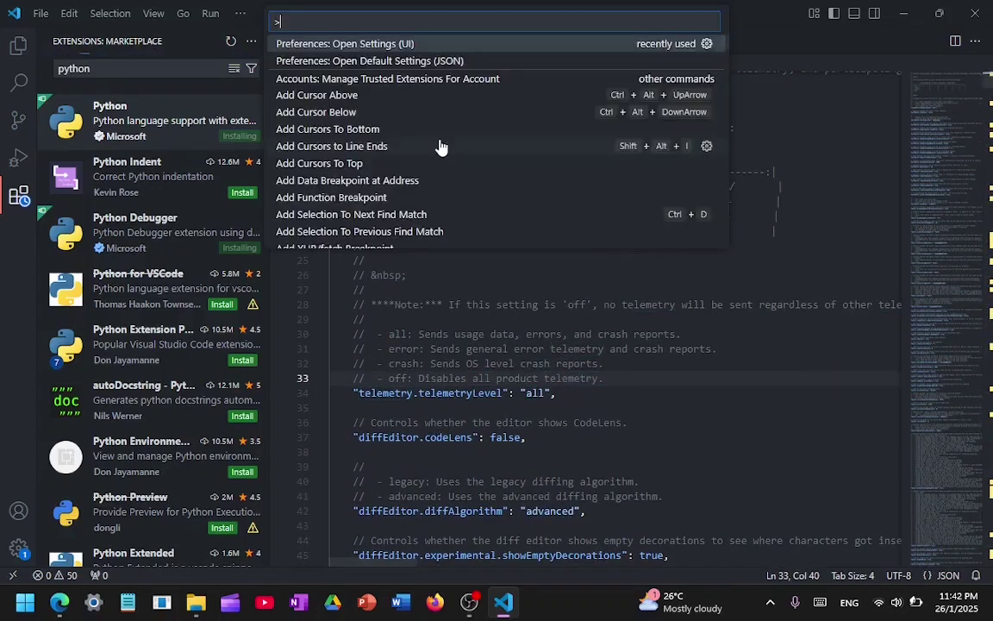
text(json)
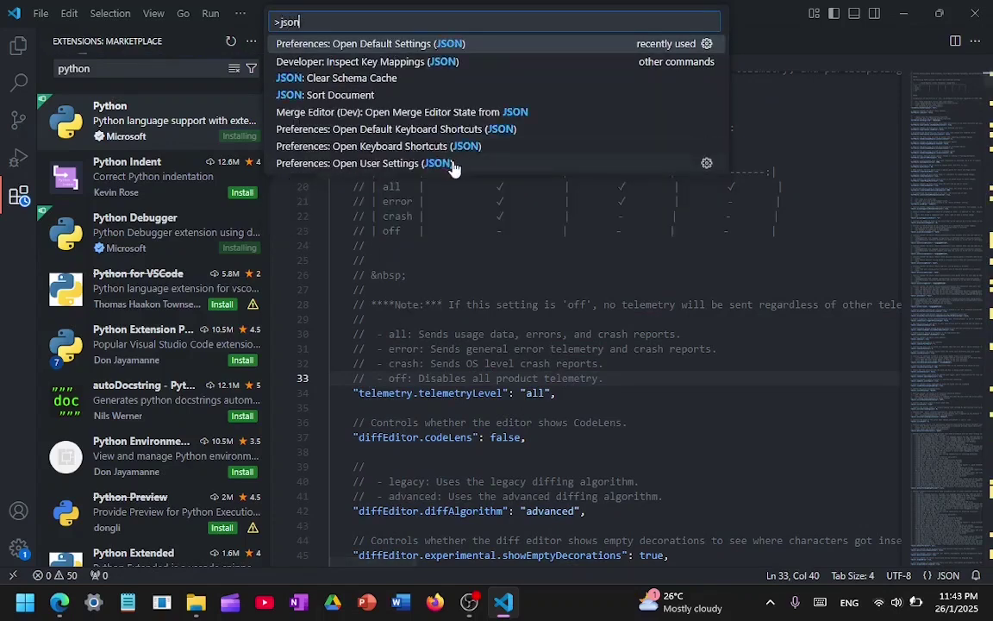
click(470, 602)
click(903, 7)
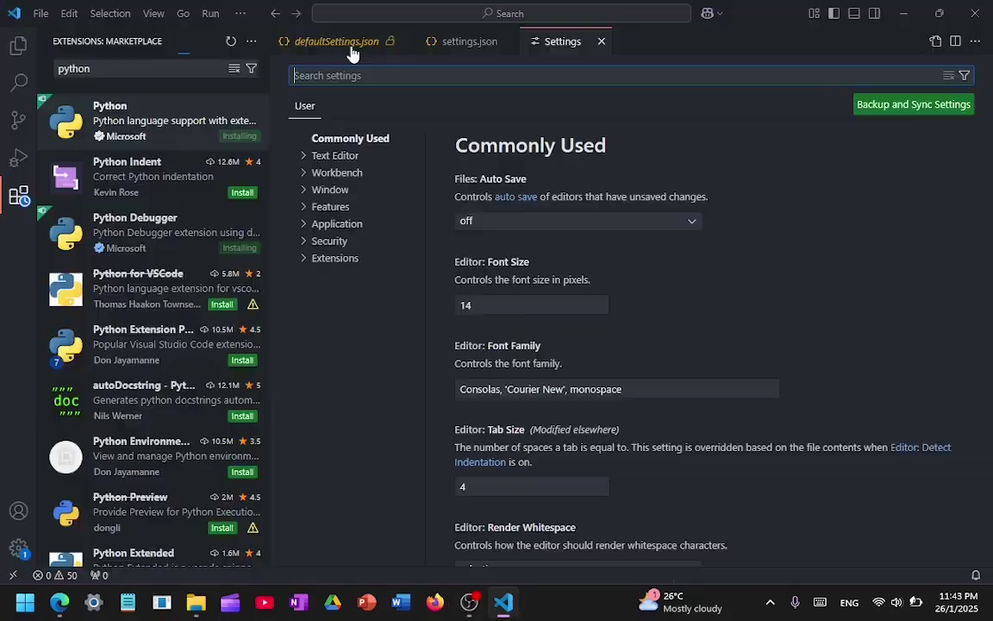
Compare defaultSettings.json with the user settings.json, and copy the telemetry.enableTelemetry entry on line 9 of the defaults, without its trailing comma
click(352, 43)
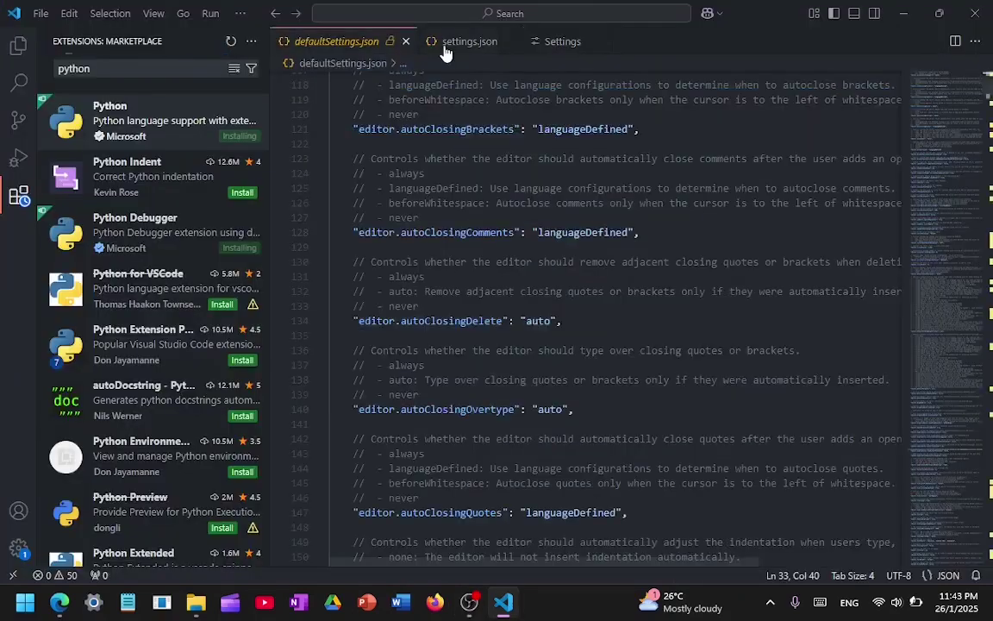
click(445, 47)
click(370, 48)
click(465, 47)
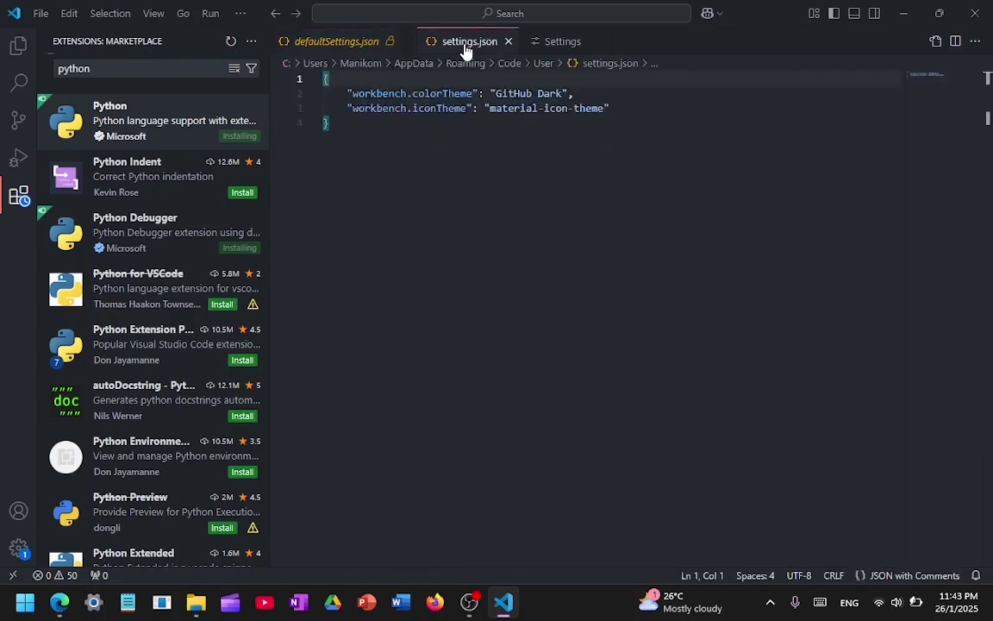
click(334, 43)
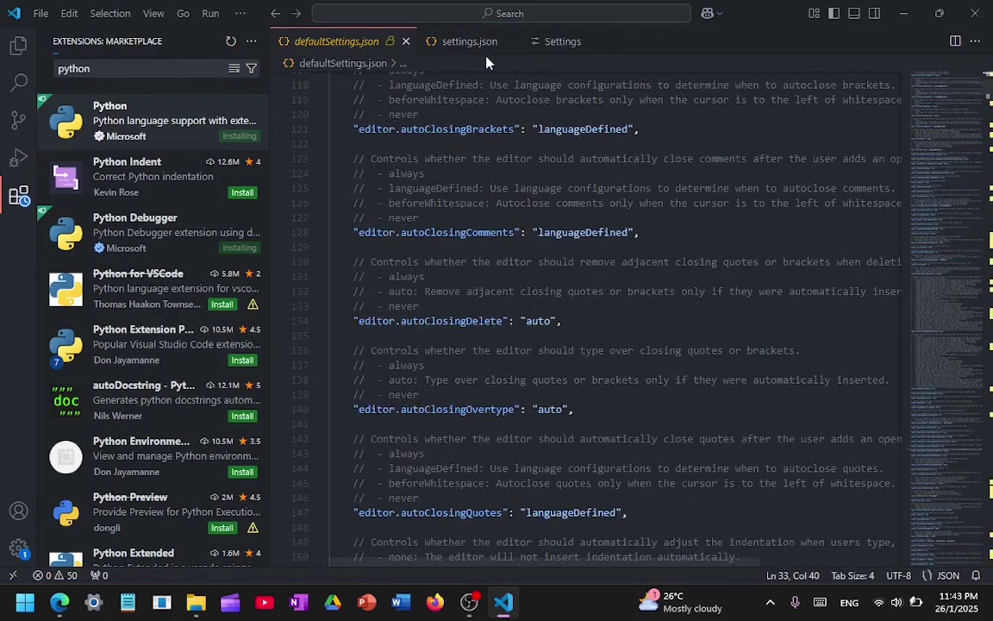
scroll(447, 179, up, 3)
scroll(447, 178, up, 20)
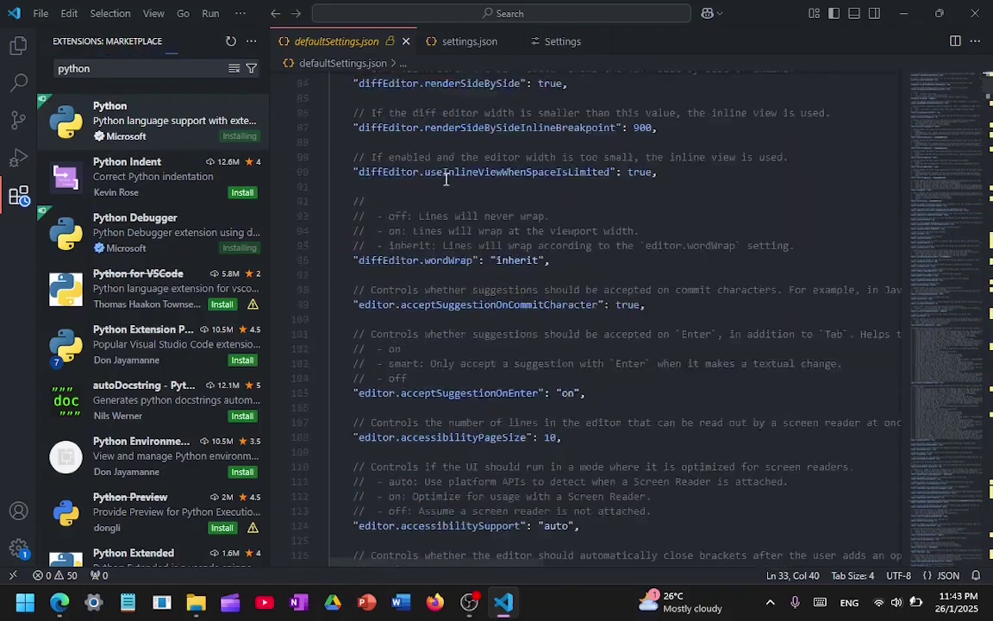
scroll(446, 178, up, 10)
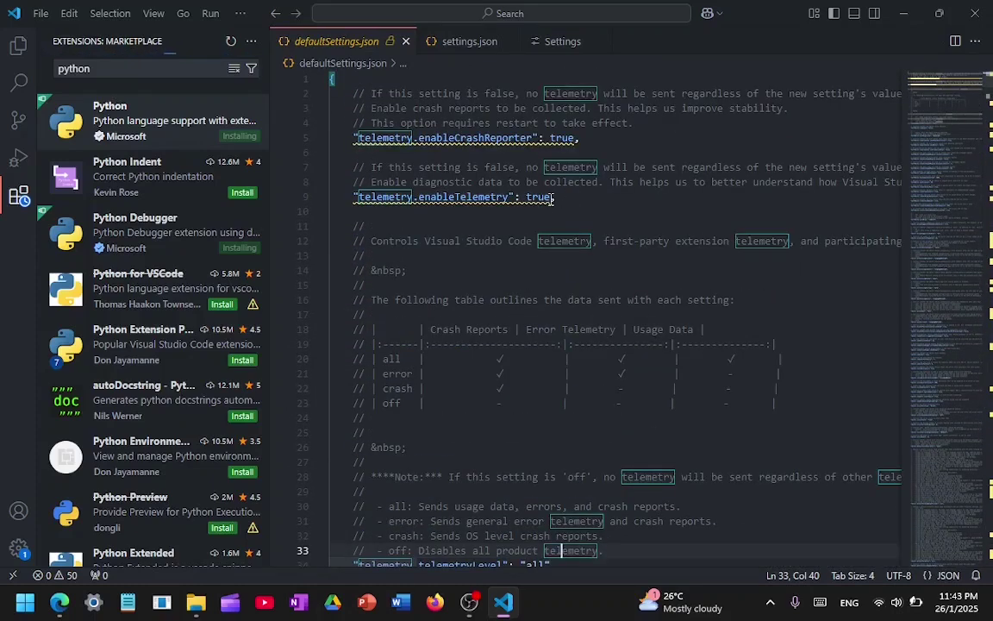
drag(553, 198, 353, 198)
key(ctrl+c)
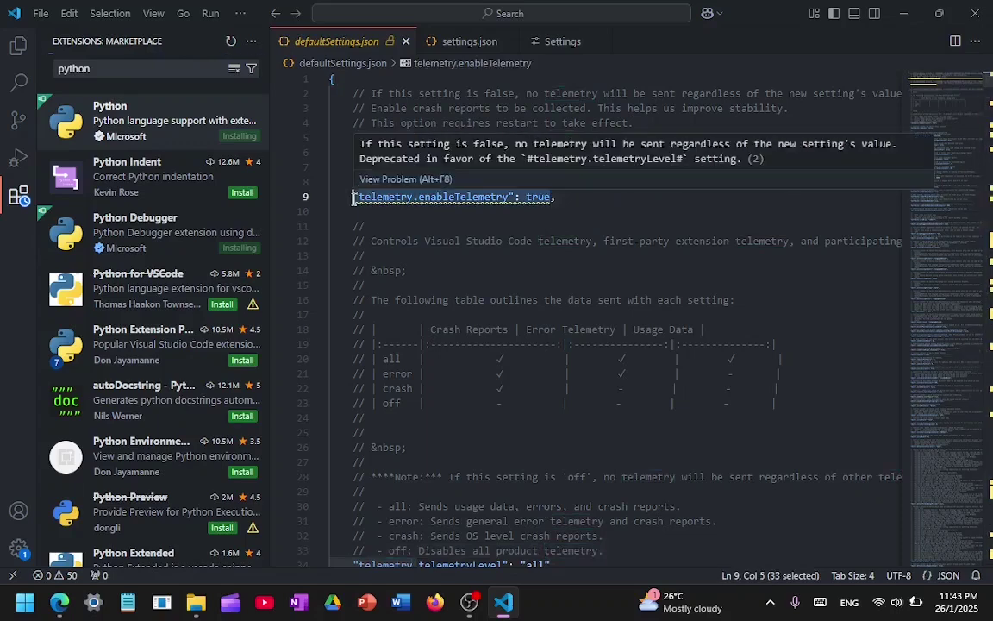
Paste the telemetry.enableTelemetry entry on a new line after workbench.iconTheme in settings.json, adding the separating comma, and change its value to off
click(469, 40)
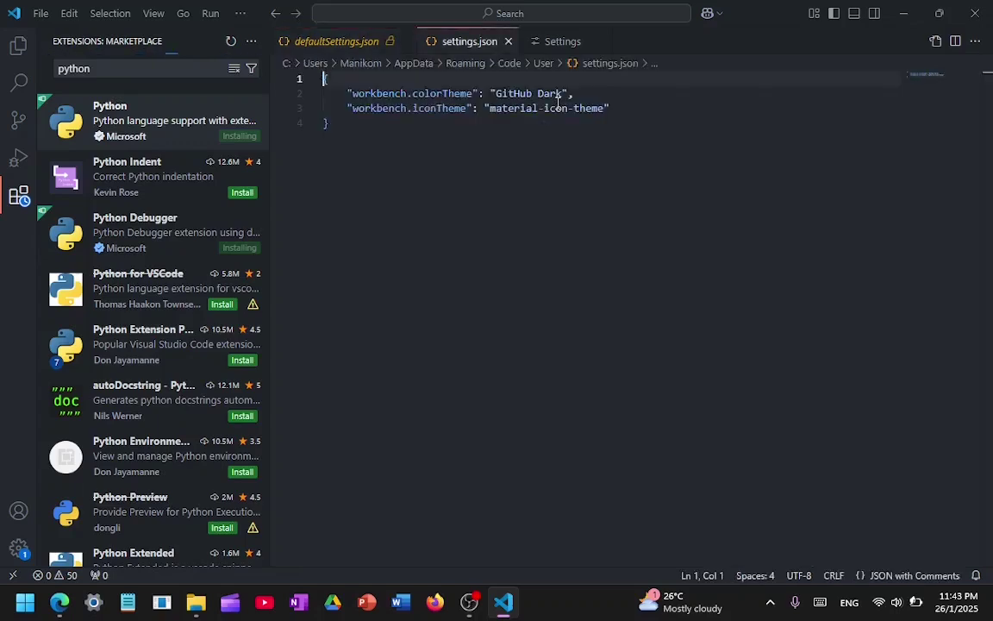
click(630, 107)
text(,)
key(Return)
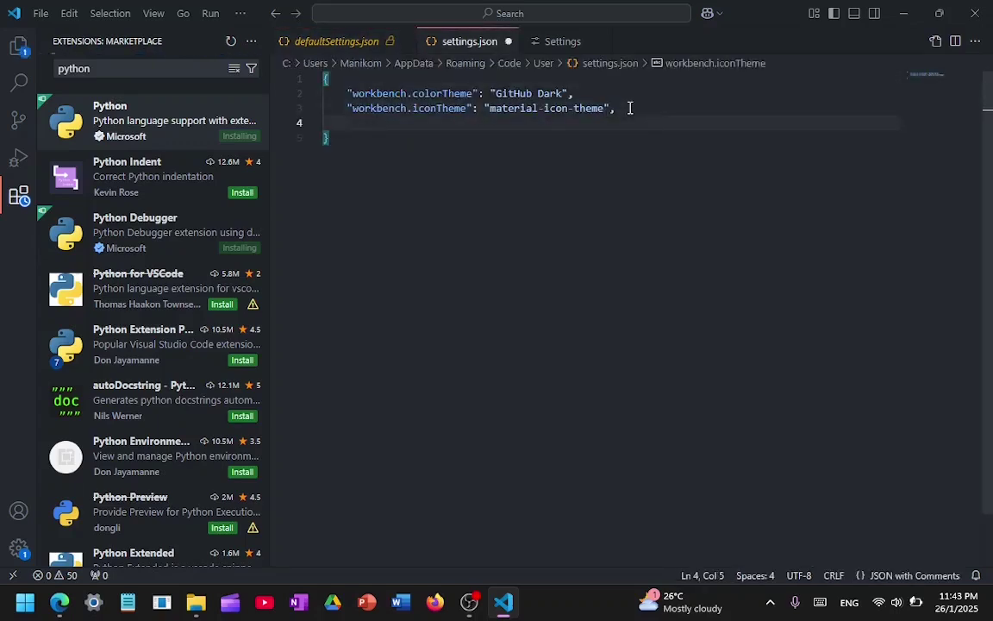
key(ctrl+v)
key(BackSpace)
key(BackSpace)
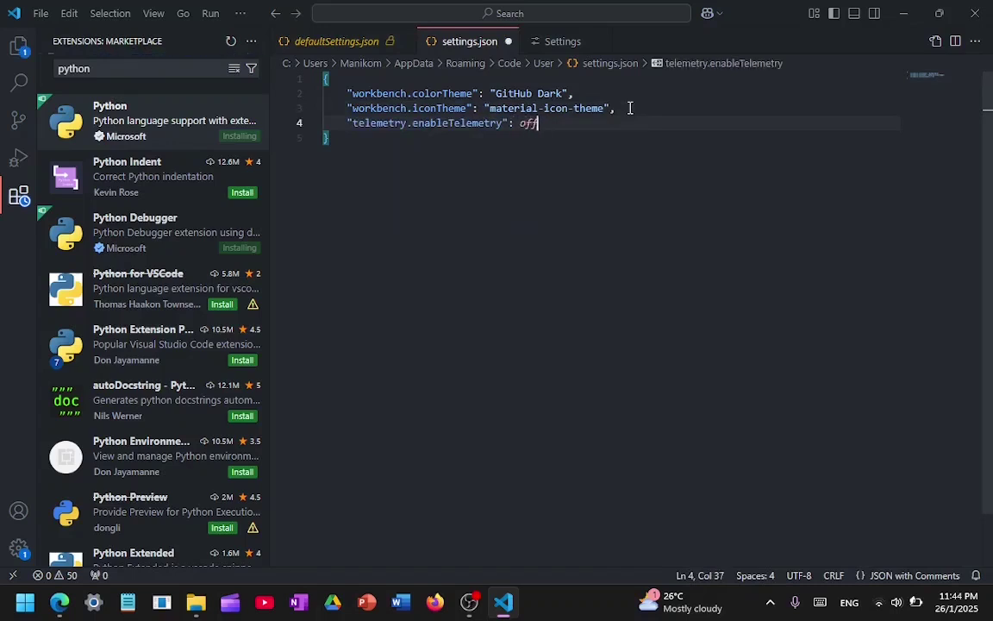
click(365, 40)
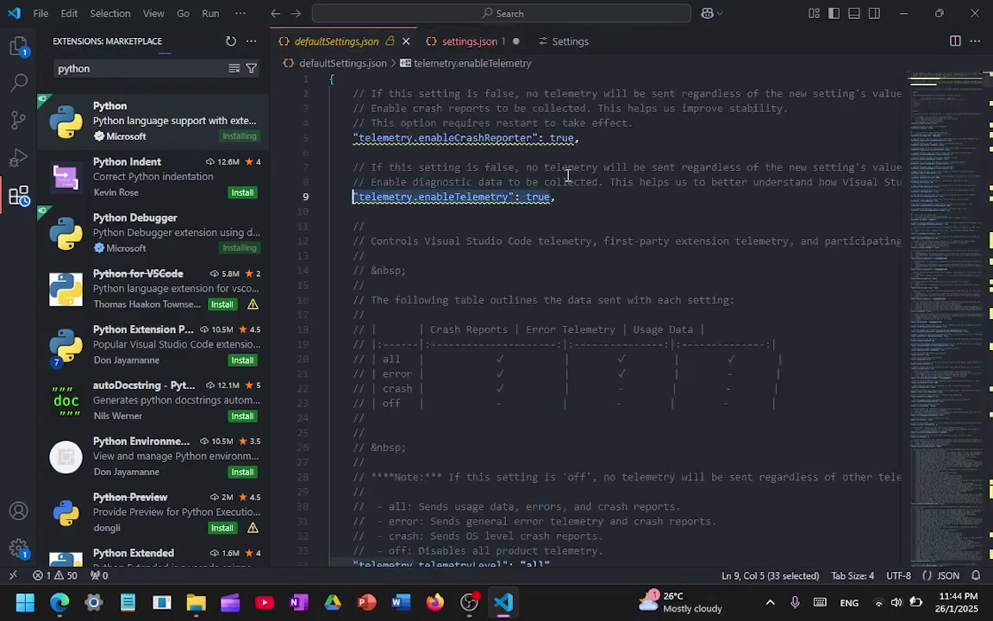
click(473, 602)
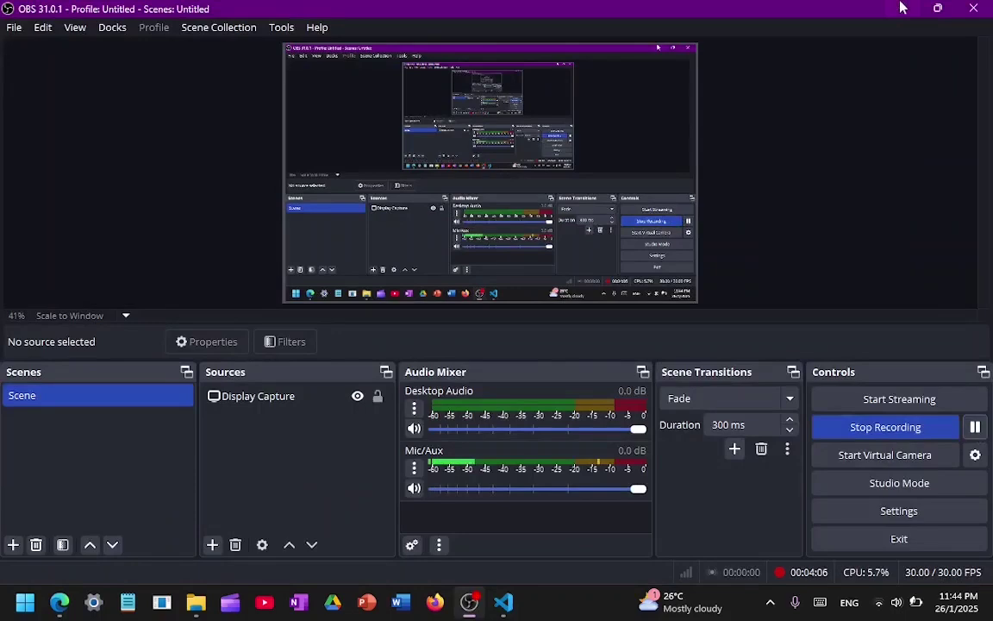
click(975, 427)
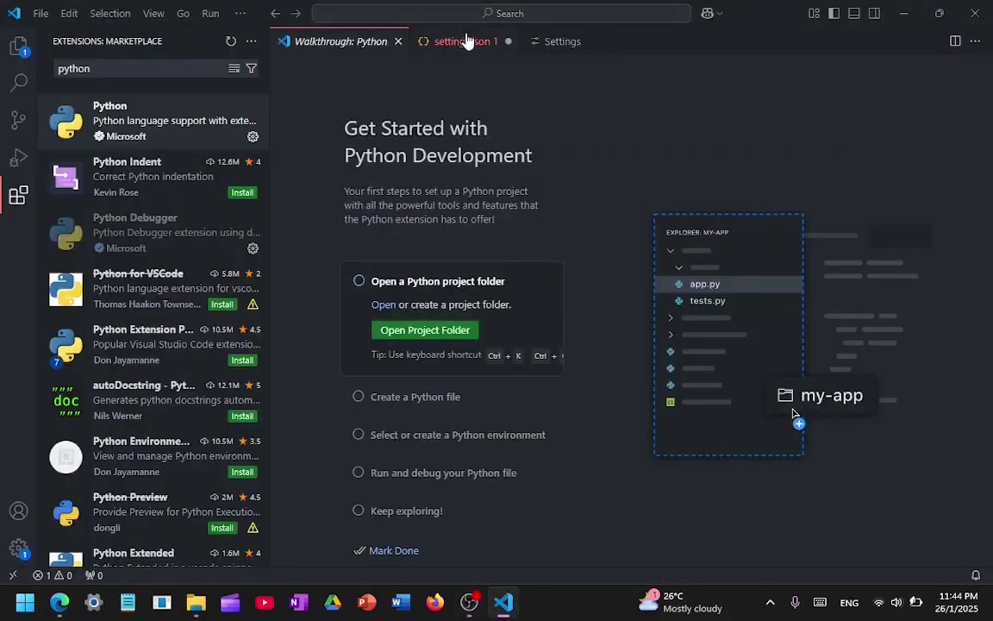
click(465, 41)
click(355, 47)
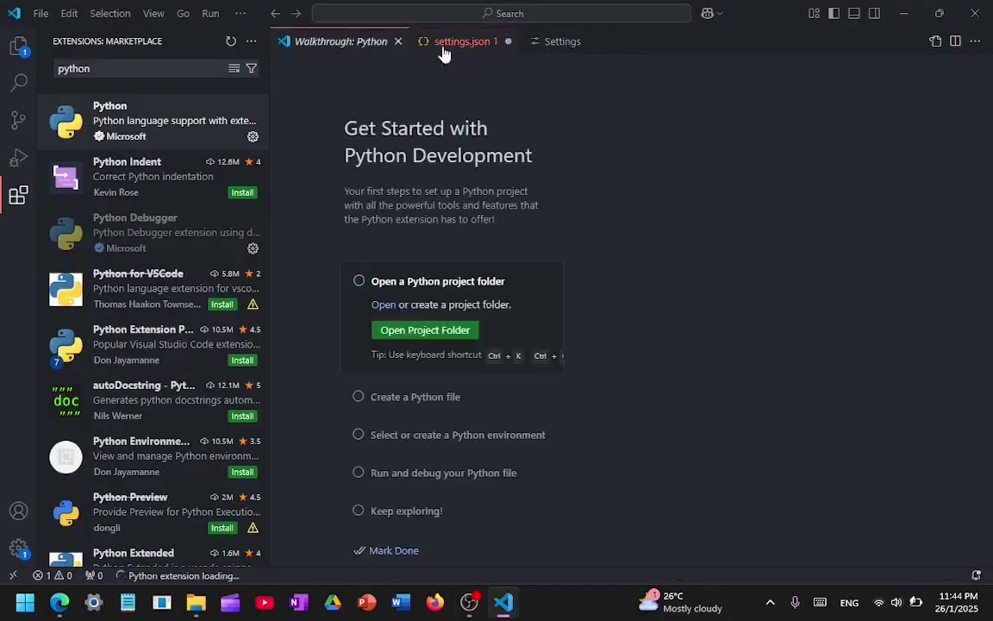
click(466, 43)
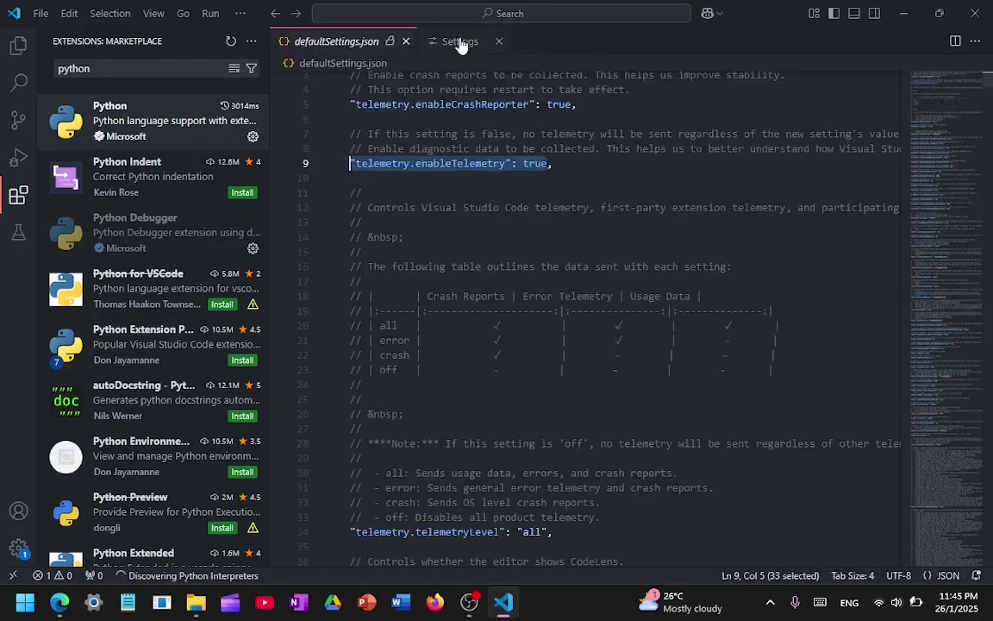
Open the Settings editor and set Editor: Font Size to 16
click(462, 43)
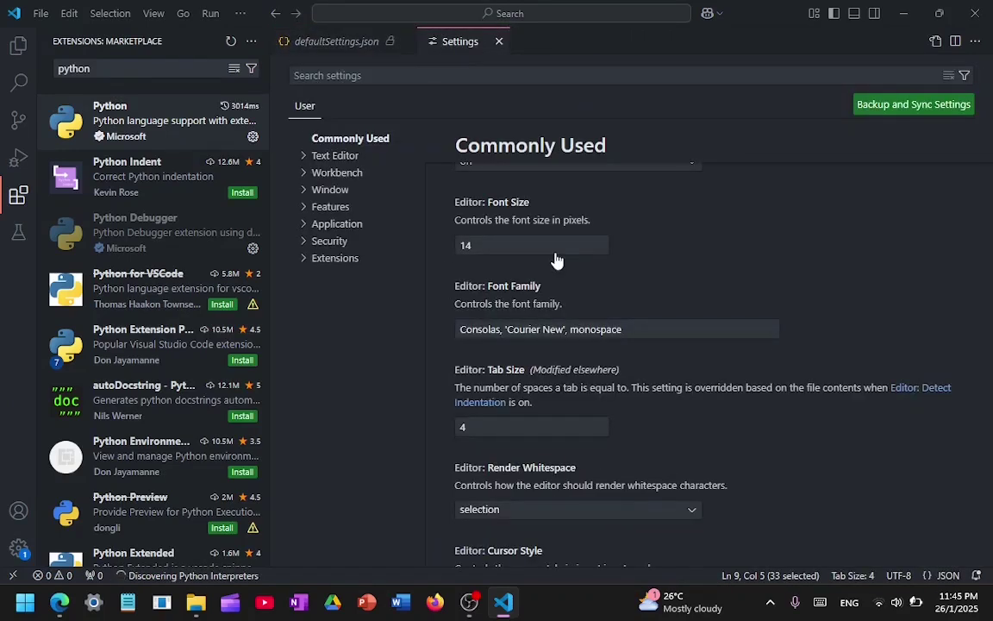
key(ctrl+f)
scroll(867, 225, up, 1)
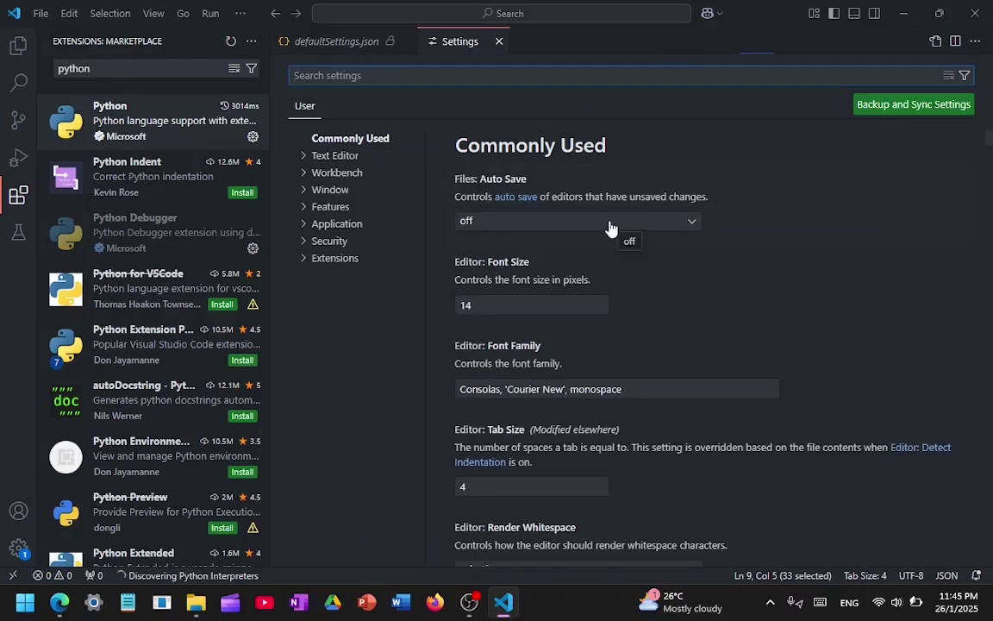
key(ctrl+Page_Up)
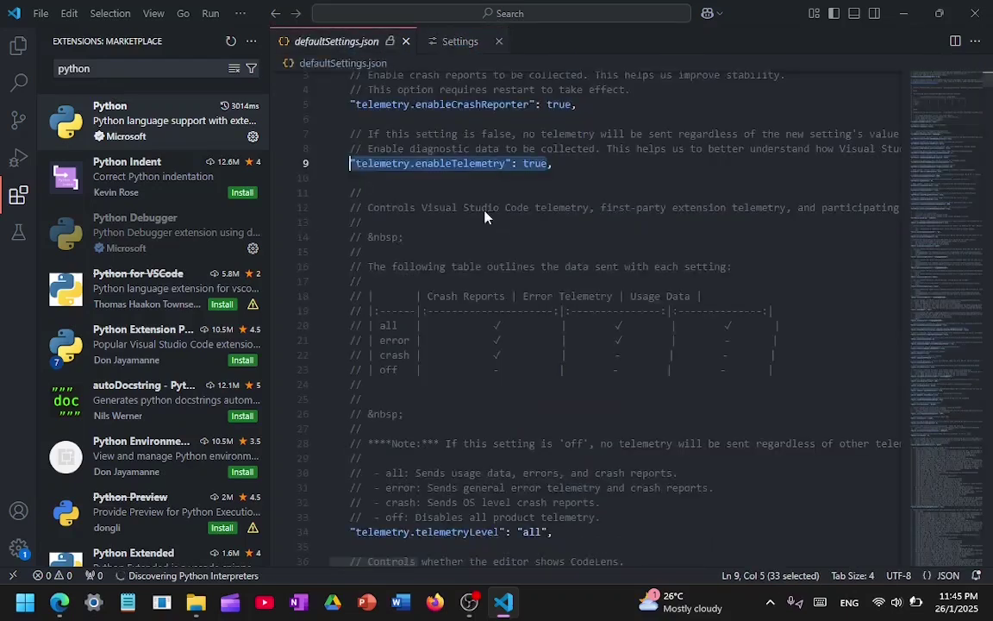
key(ctrl+Page_Down)
click(520, 303)
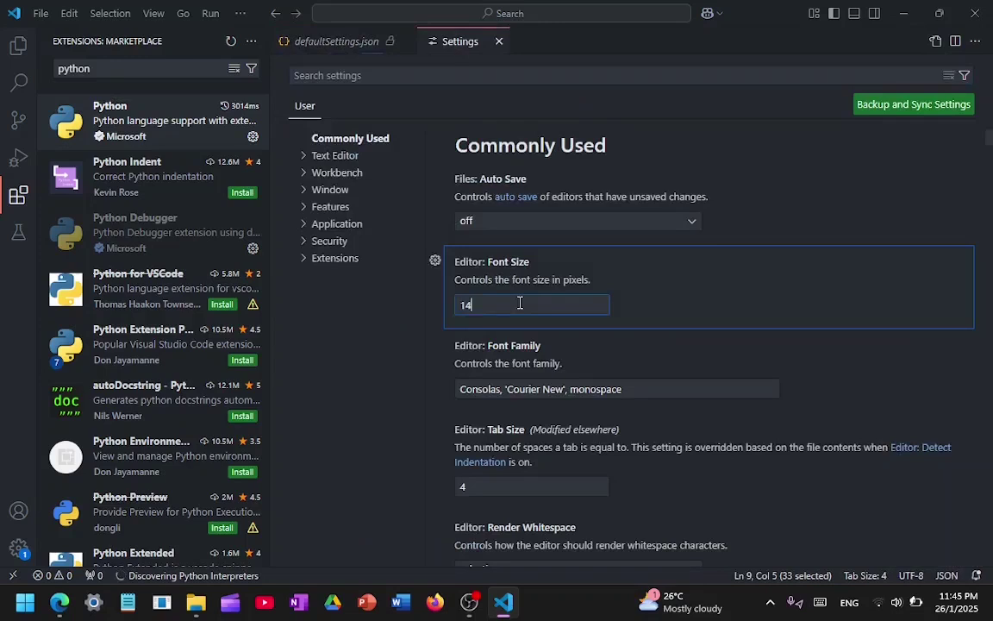
key(BackSpace)
text(6)
Try replacing Consolas with d in the Editor: Font Family setting, and check how the text in defaultSettings.json looks
click(514, 389)
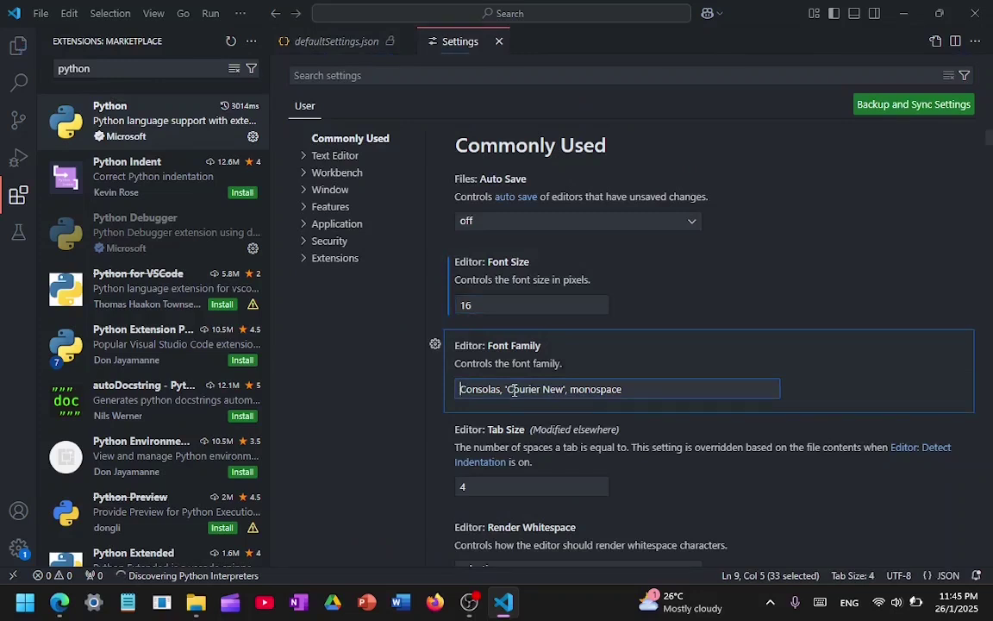
drag(501, 389, 450, 396)
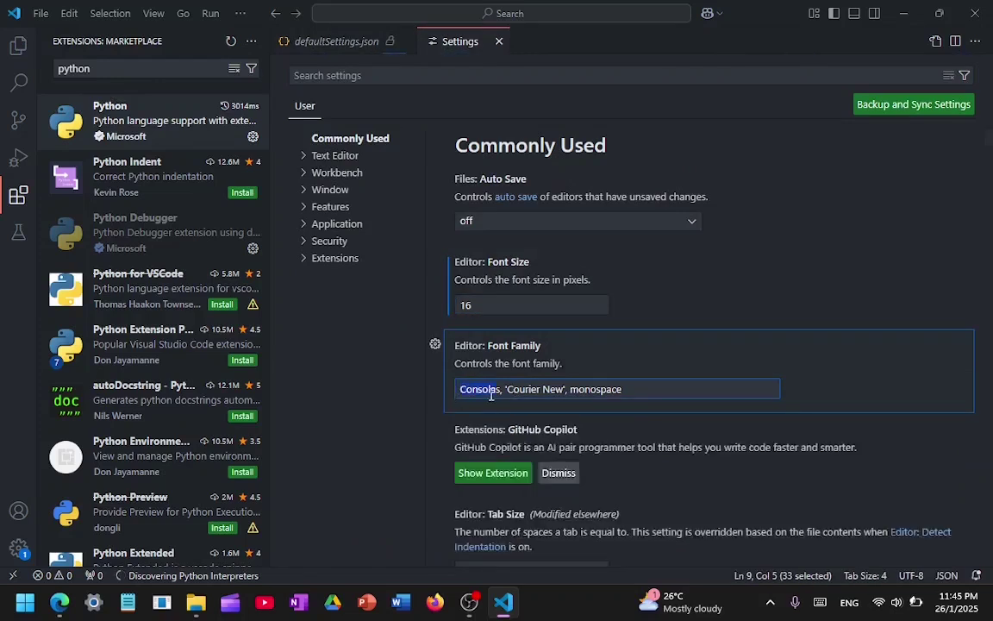
drag(501, 389, 623, 389)
click(463, 392)
key(BackSpace)
text(d)
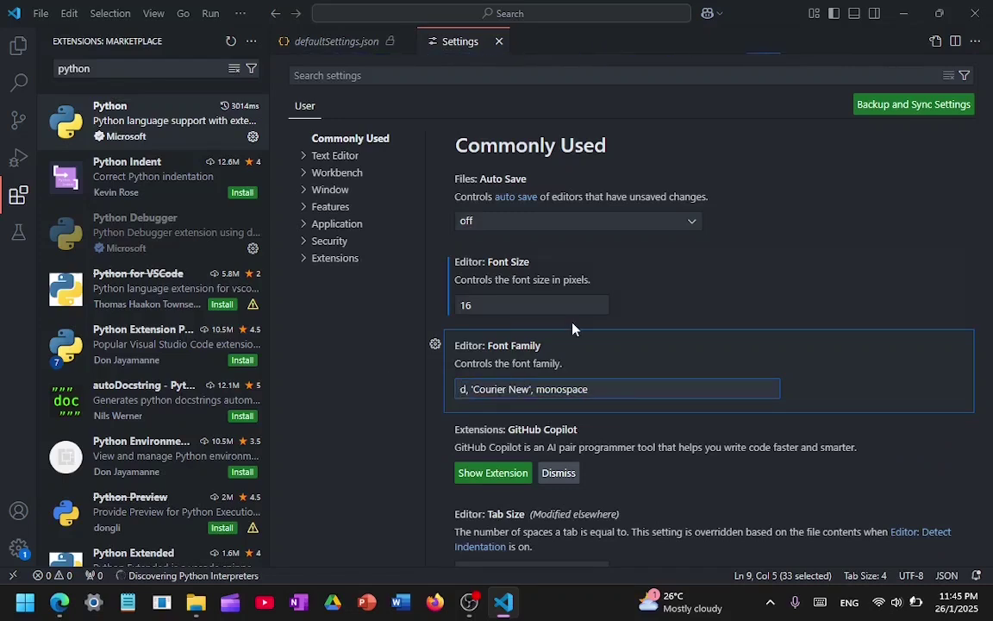
click(349, 42)
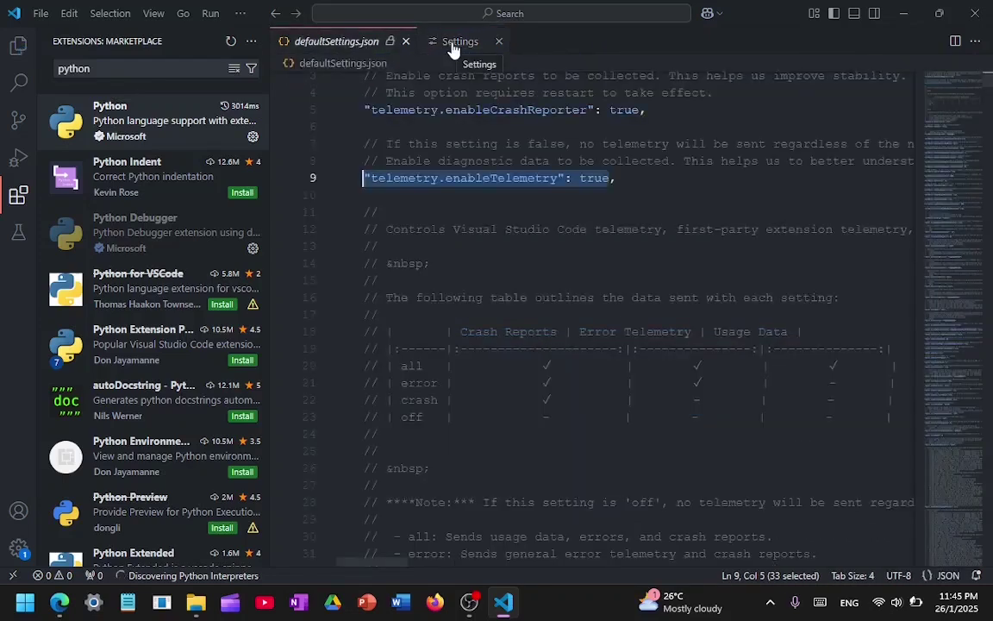
key(ctrl+Right)
key(Right)
click(450, 43)
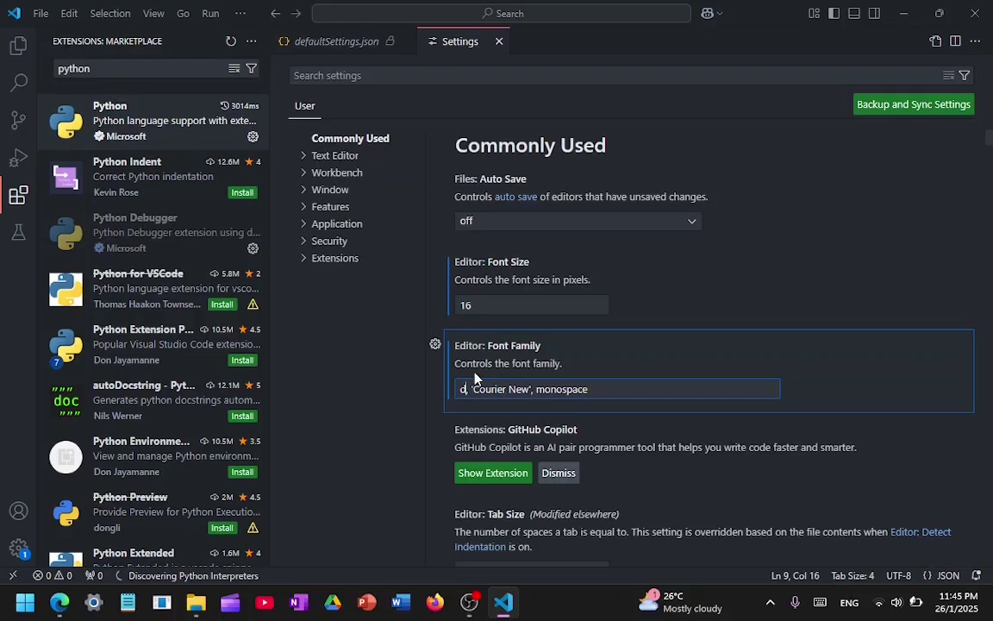
Restore Consolas as the first font in Editor: Font Family, ahead of 'Courier New' and monospace
key(BackSpace)
key(BackSpace)
key(BackSpace)
text(Cons)
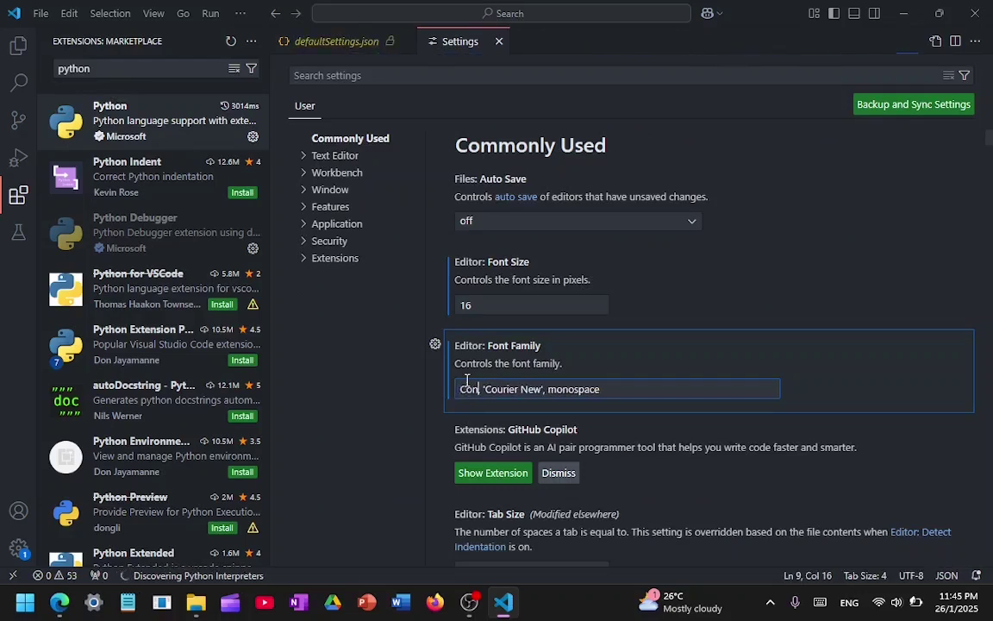
text(olas)
scroll(467, 380, down, 2)
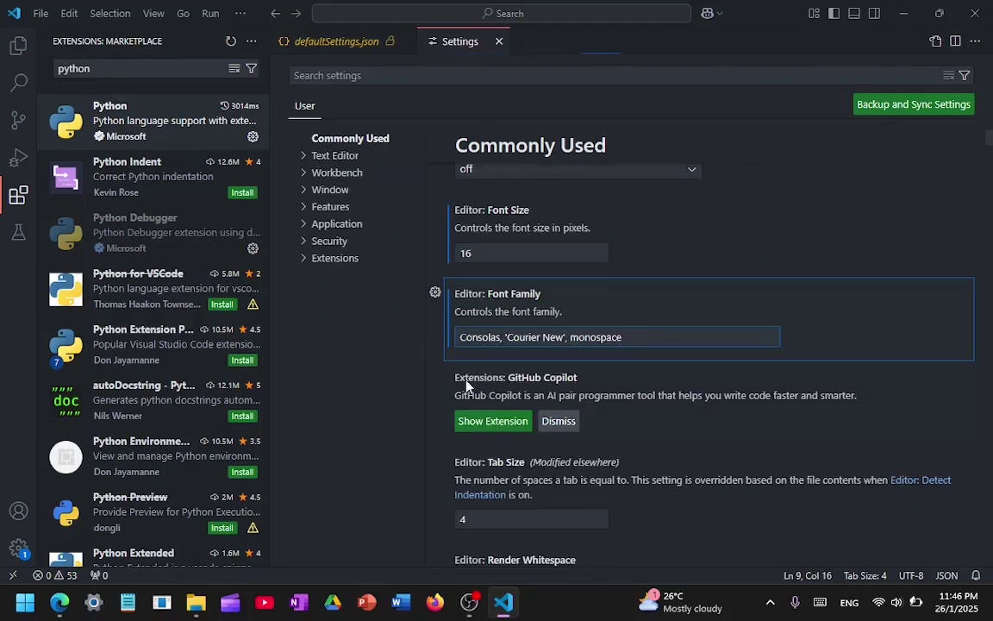
key(BackSpace)
key(BackSpace)
key(BackSpace)
key(BackSpace)
key(BackSpace)
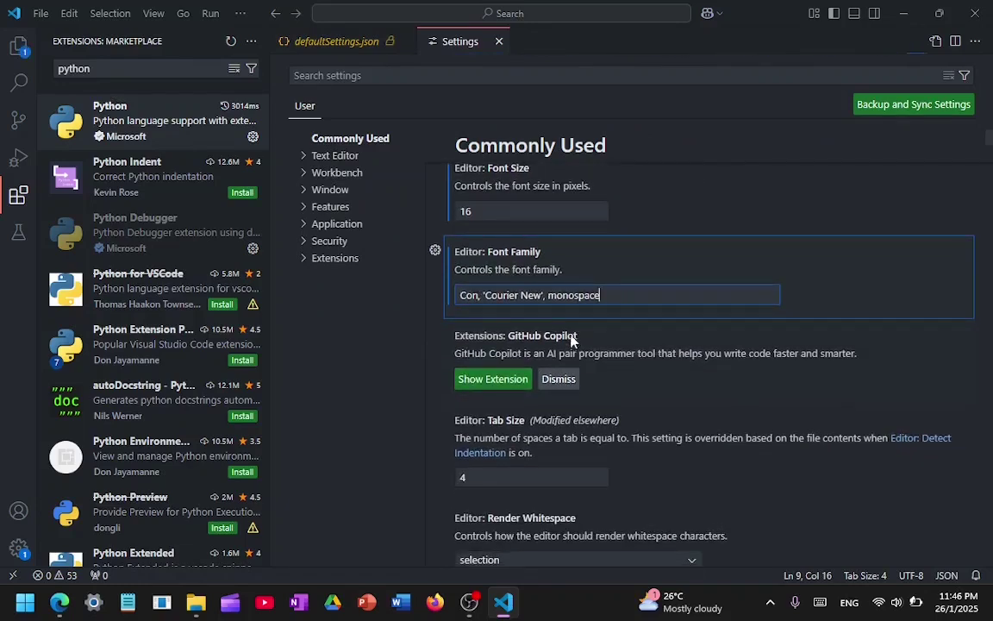
text(solas)
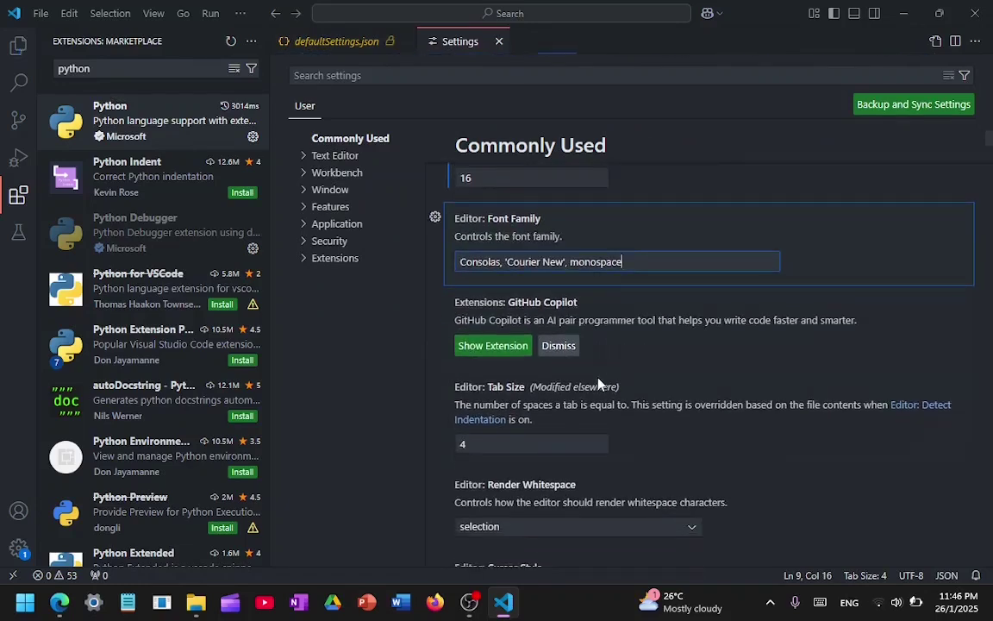
Review the available options for Editor: Cursor Style and keep line
scroll(534, 397, down, 3)
scroll(530, 428, down, 2)
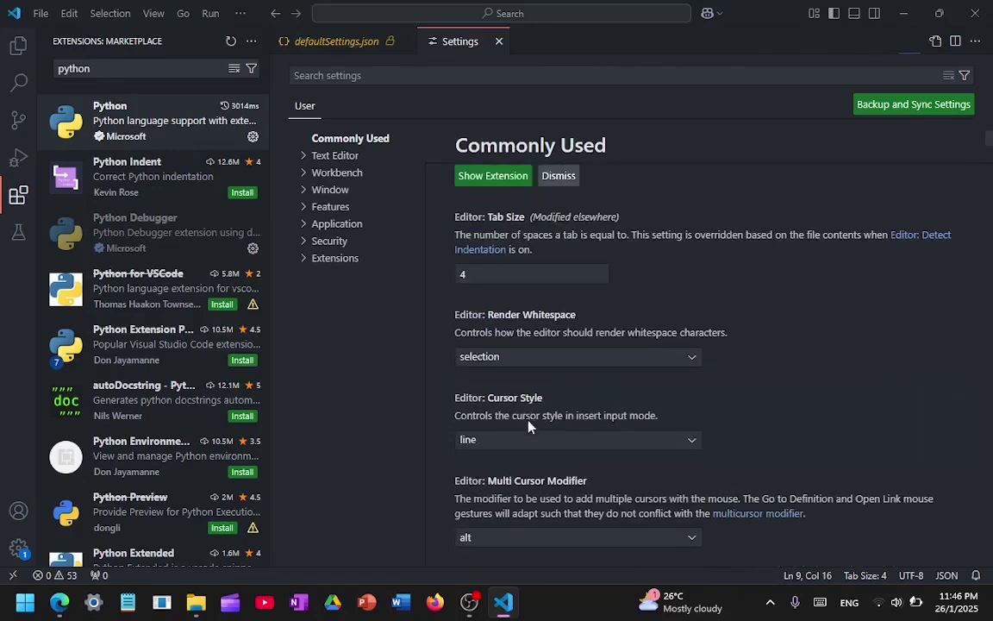
click(509, 417)
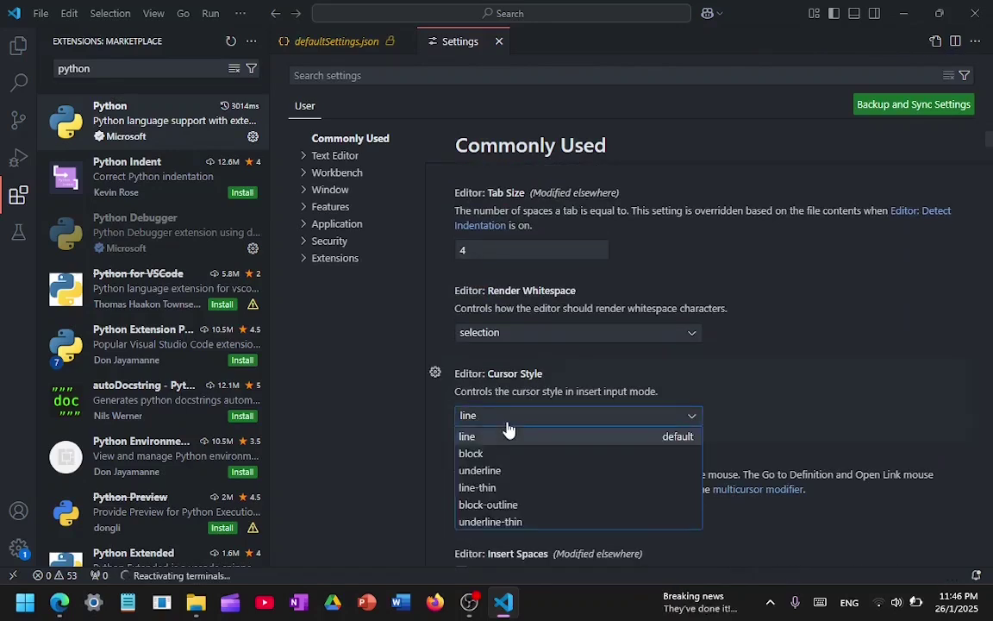
click(516, 434)
Set Editor: Word Wrap to on in the commonly used settings
scroll(554, 427, down, 2)
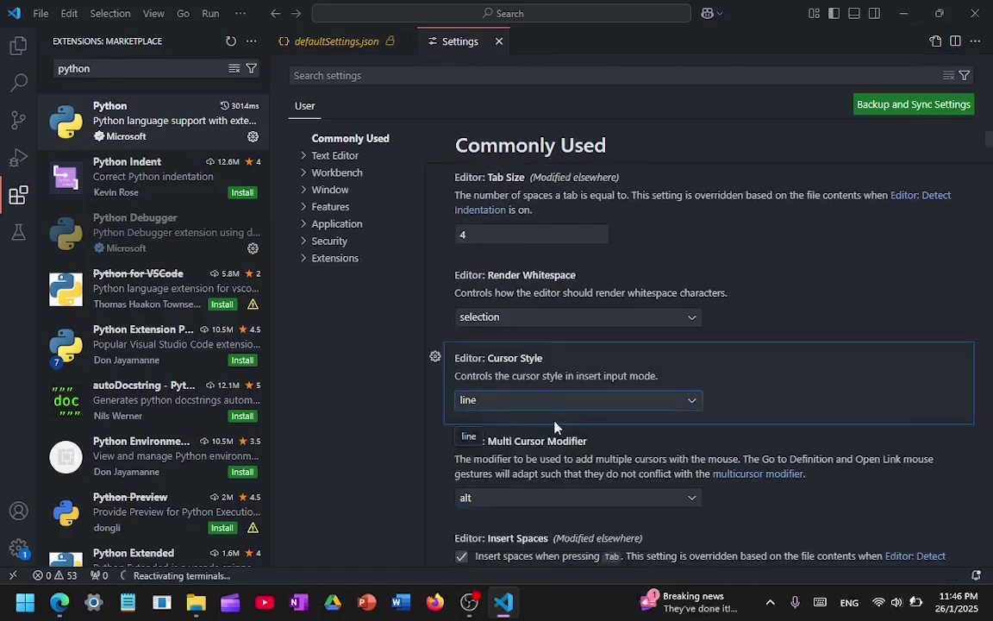
scroll(556, 429, down, 4)
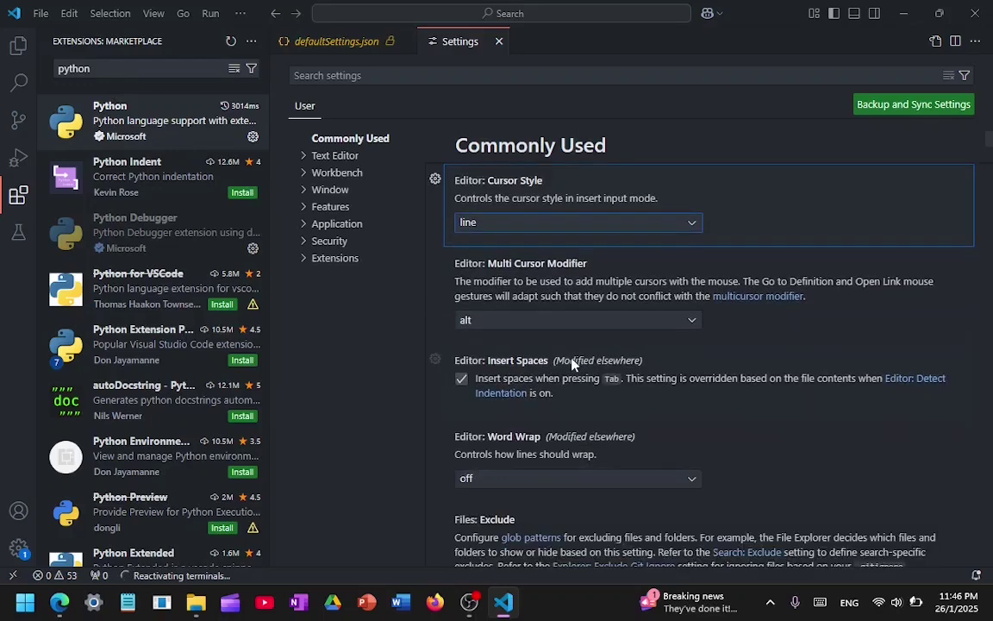
scroll(571, 364, down, 3)
click(543, 321)
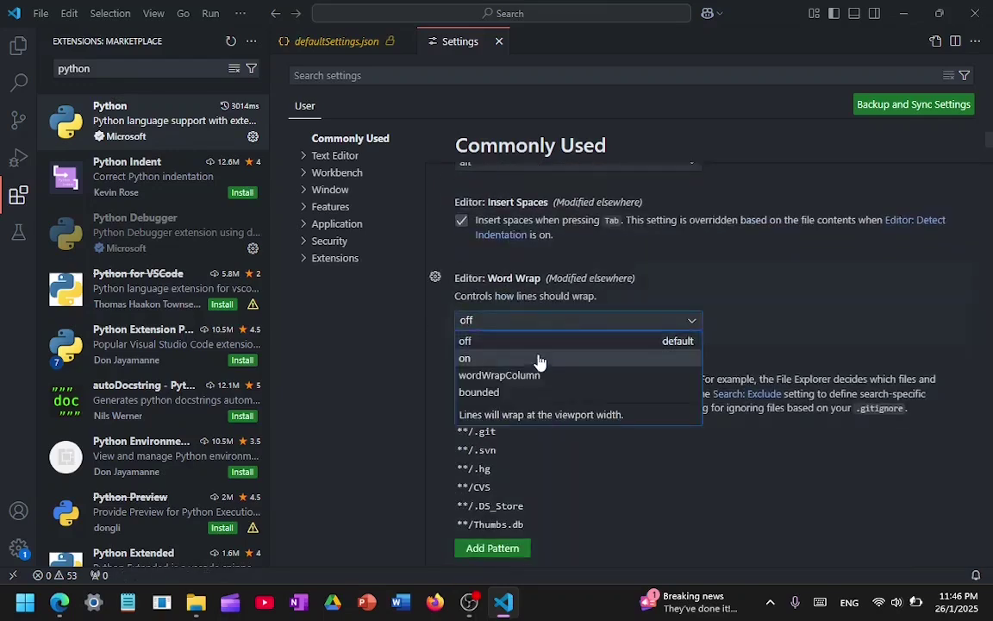
click(534, 359)
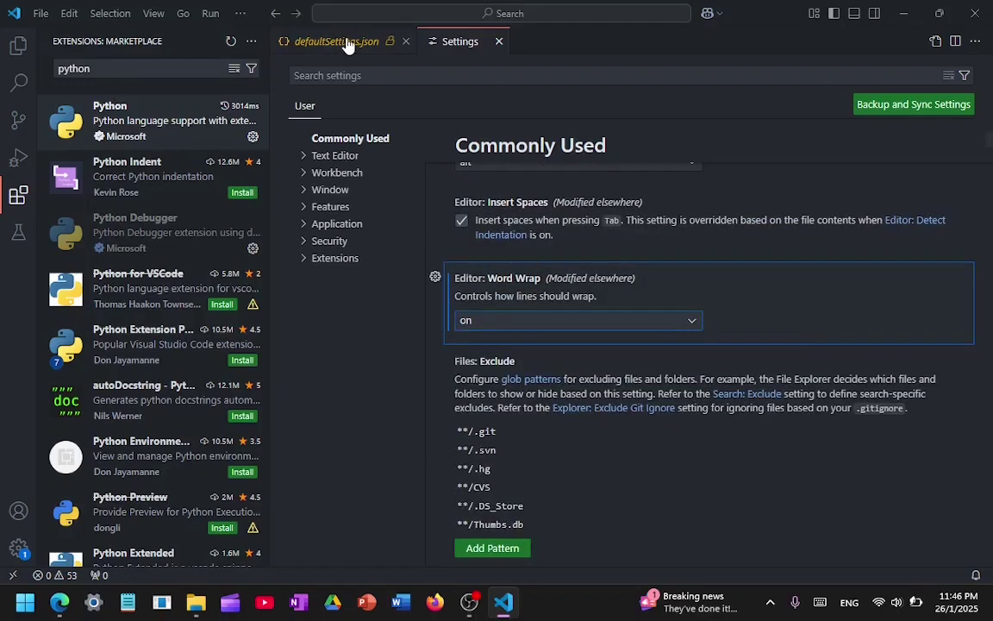
Create a new text file and fill its first line with a long run of the letter h to test wrapping
click(347, 45)
click(40, 13)
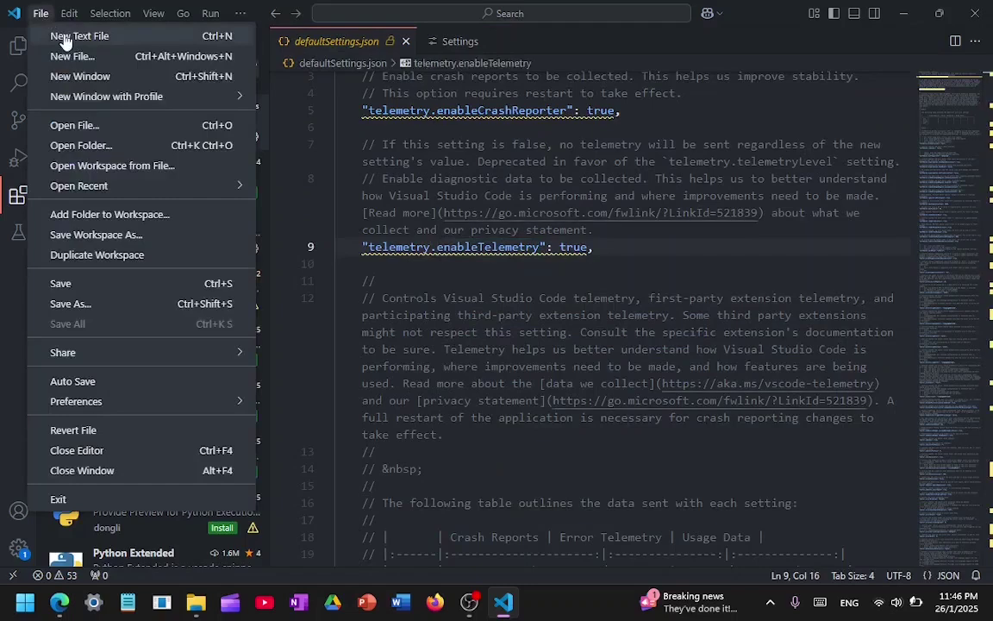
click(65, 38)
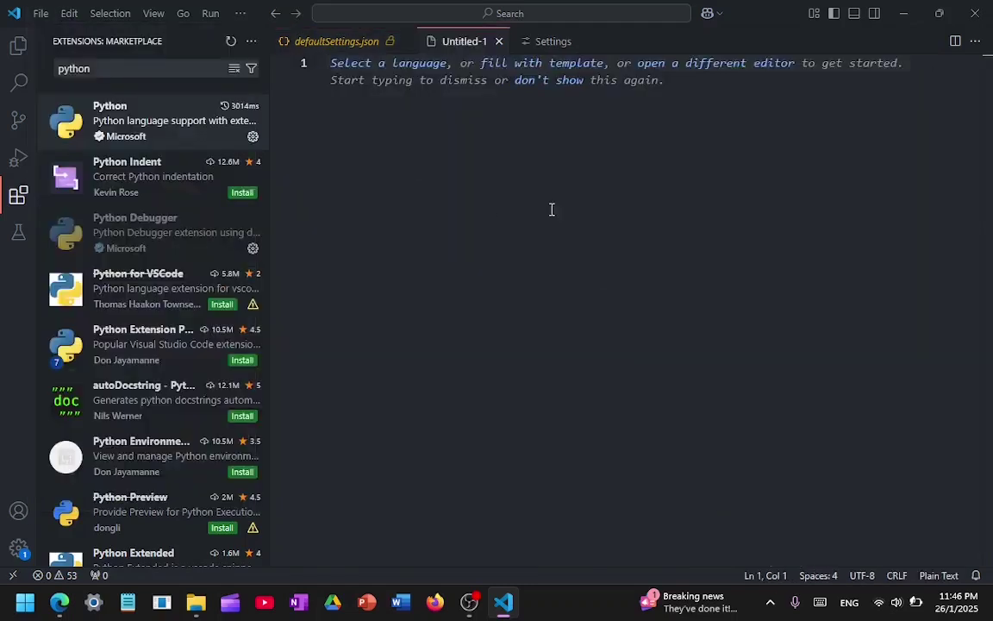
text(hhjhhhhhhhhhhhhh)
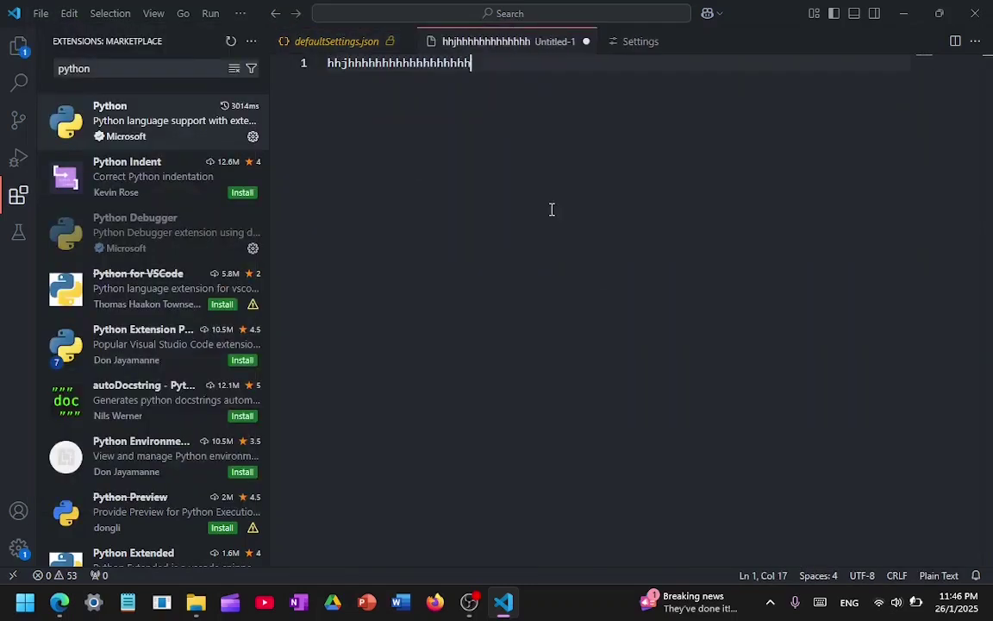
text(hhhhhhhhhhhhhhhhhhhhhhhhhhhhhhhhhhhhhhhhhhhhhhhhhhhhhhhhhhhhhhhhhhhhhhhhhhhhh)
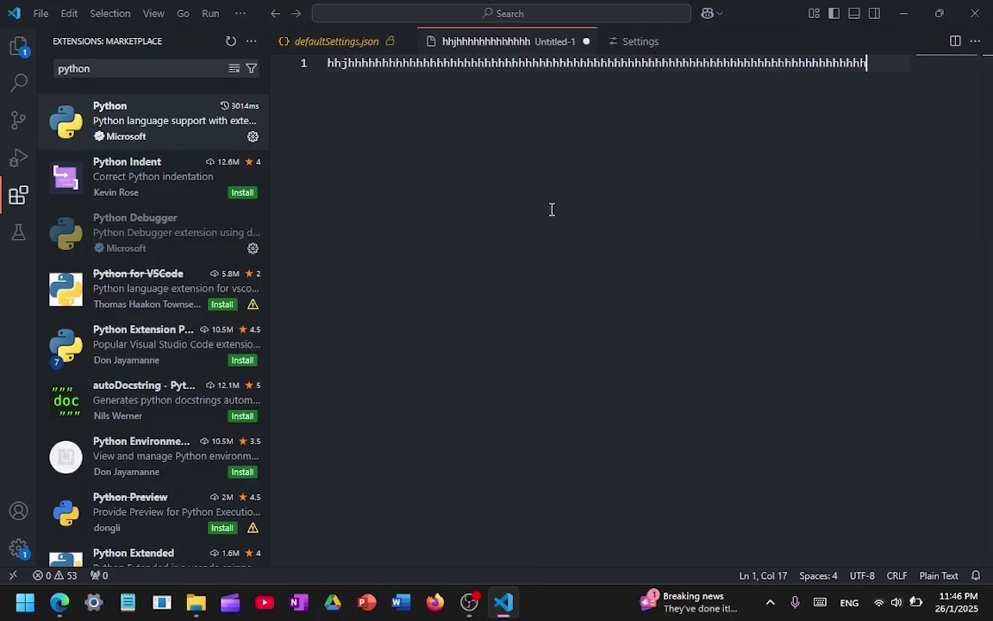
text(hhhhhhhhhhhh)
Set Editor: Word Wrap to off and check how the long line displays in the untitled file
click(762, 45)
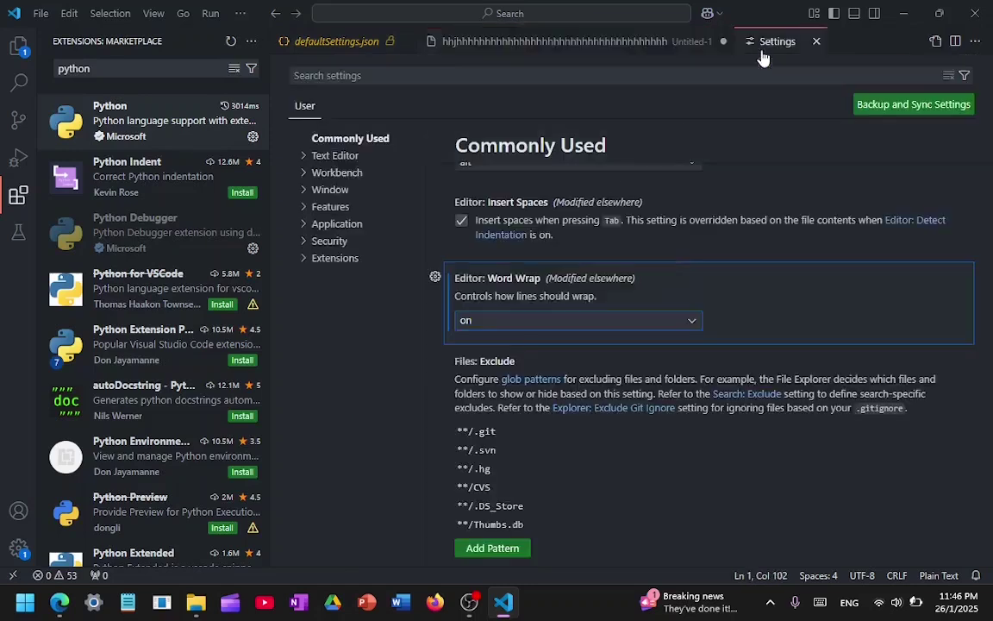
scroll(595, 345, down, 1)
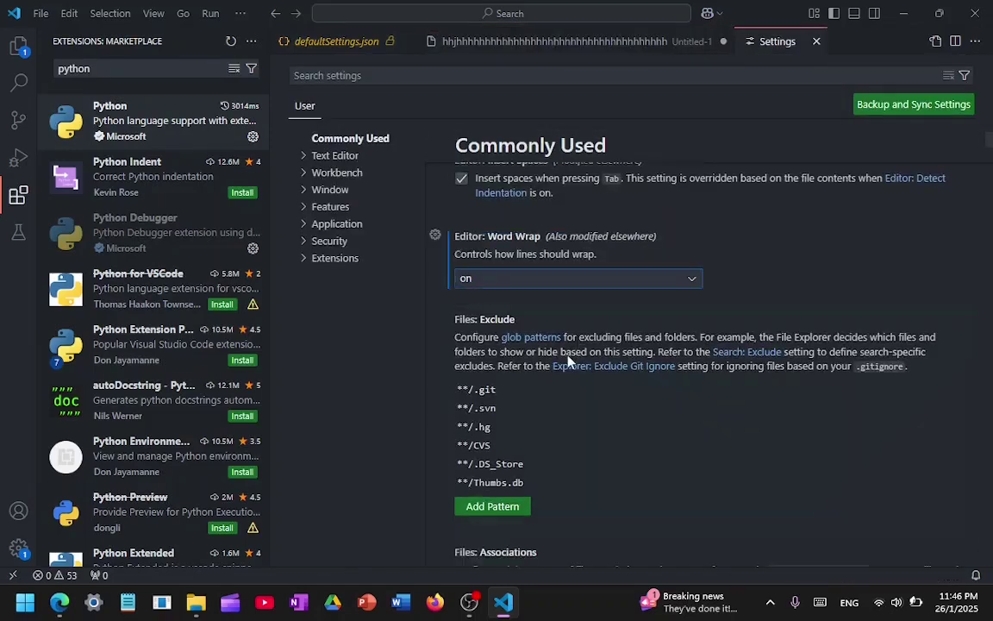
click(544, 278)
click(517, 295)
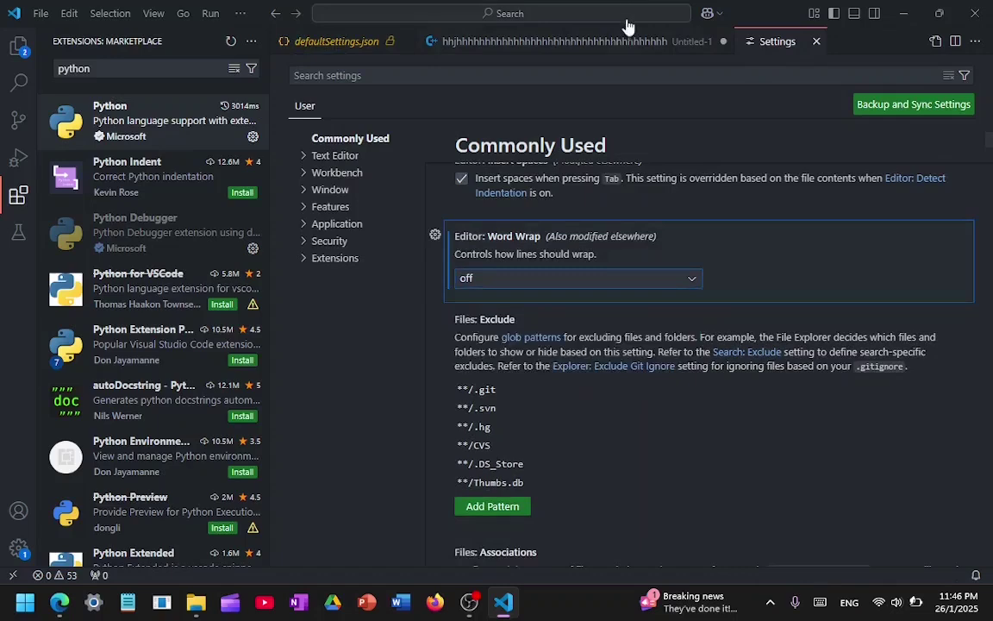
click(719, 50)
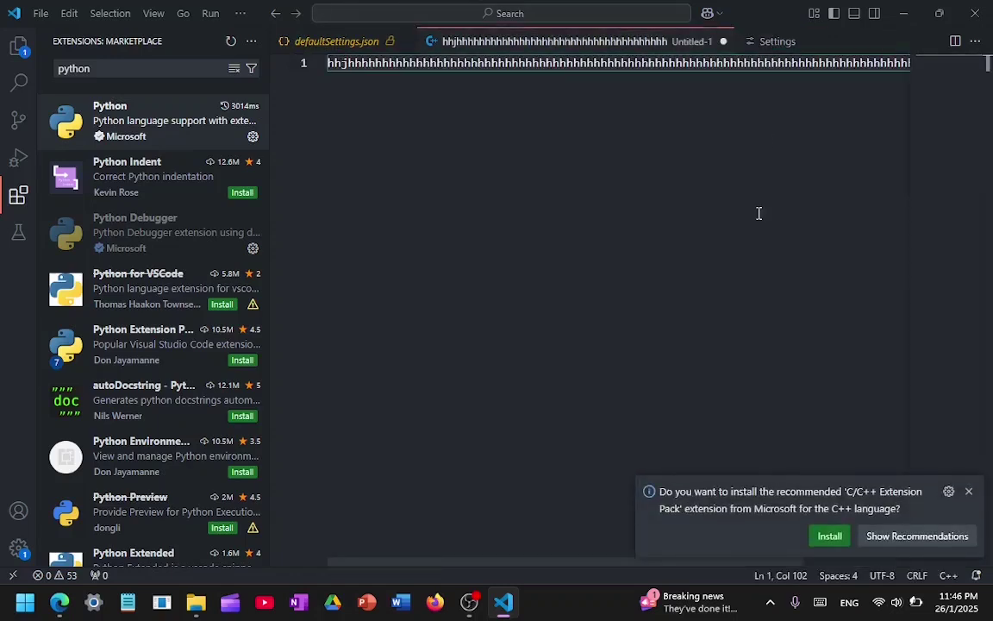
Return to the settings and switch Editor: Word Wrap back to on
click(759, 43)
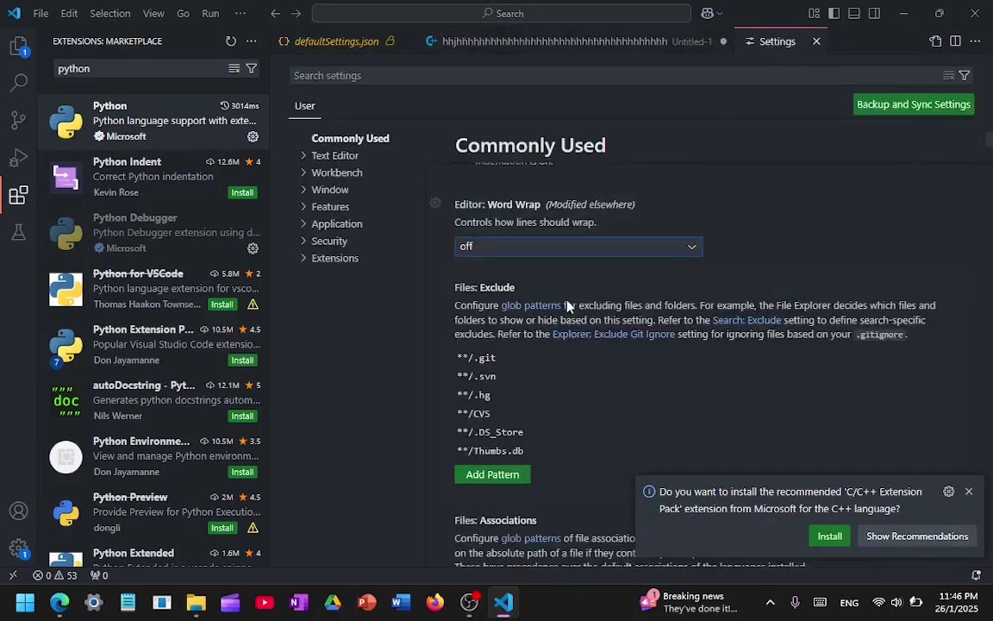
click(544, 250)
click(528, 284)
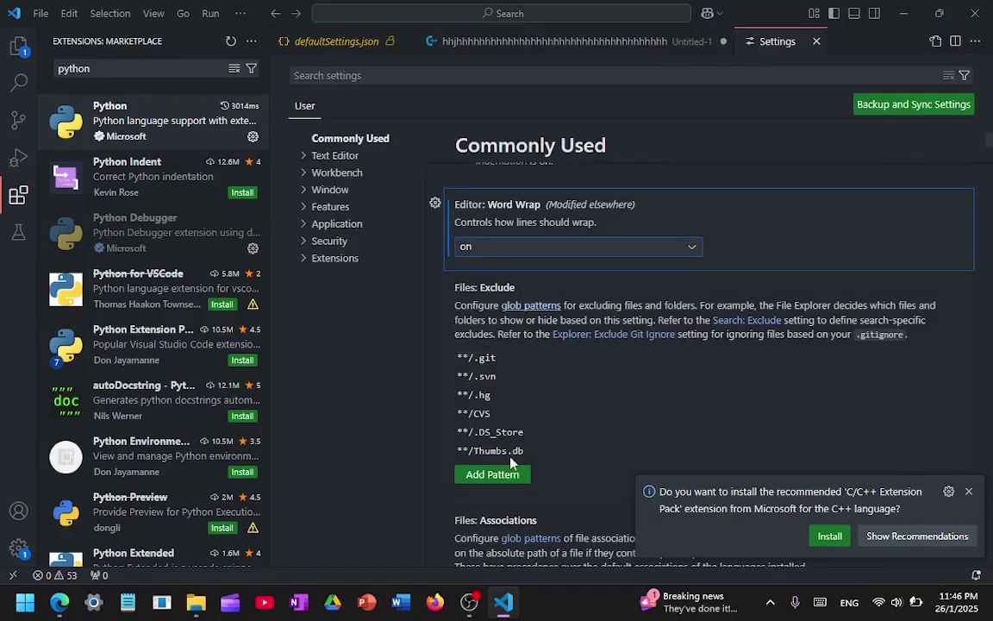
click(470, 604)
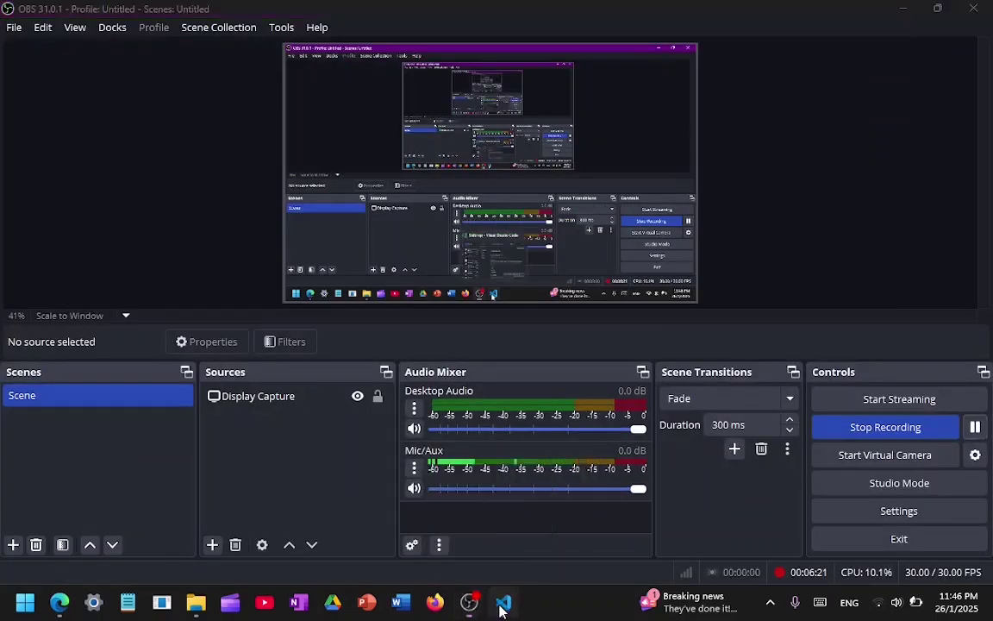
Dismiss the recommendation to install the C/C++ Extension Pack while viewing the commonly used settings
click(470, 604)
scroll(527, 509, down, 1)
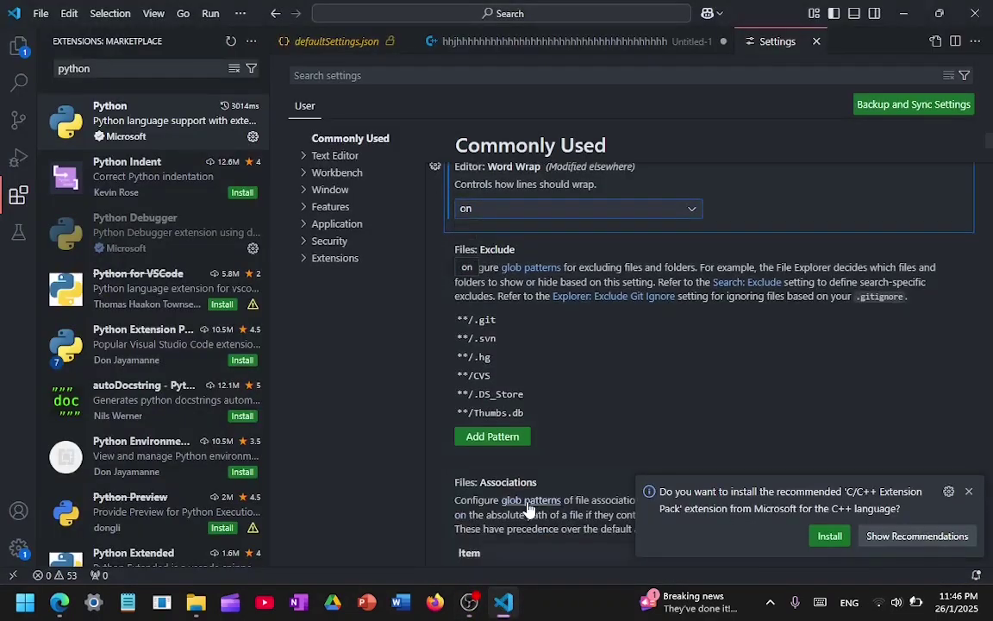
click(968, 491)
scroll(776, 384, up, 2)
scroll(776, 384, down, 2)
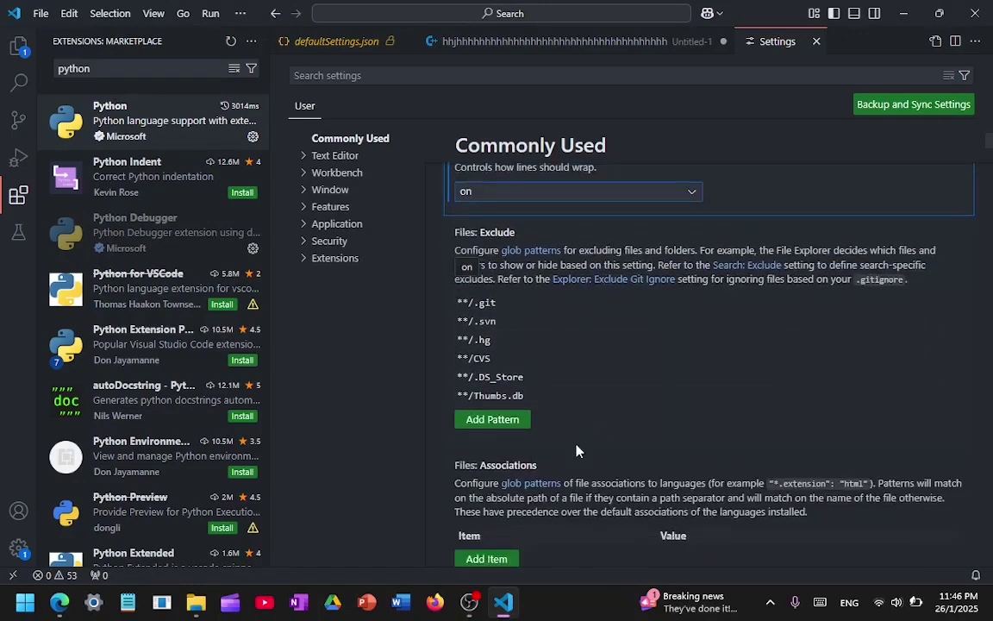
click(470, 604)
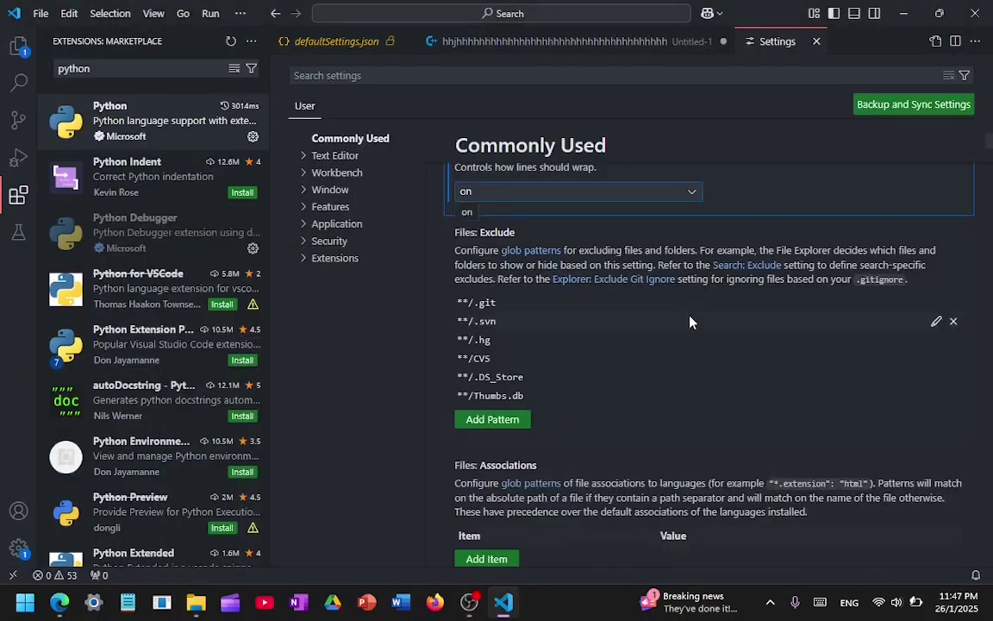
Look through the remaining commonly used settings and the first Text Editor settings, down to Auto Indent
scroll(690, 322, down, 1)
scroll(690, 322, down, 2)
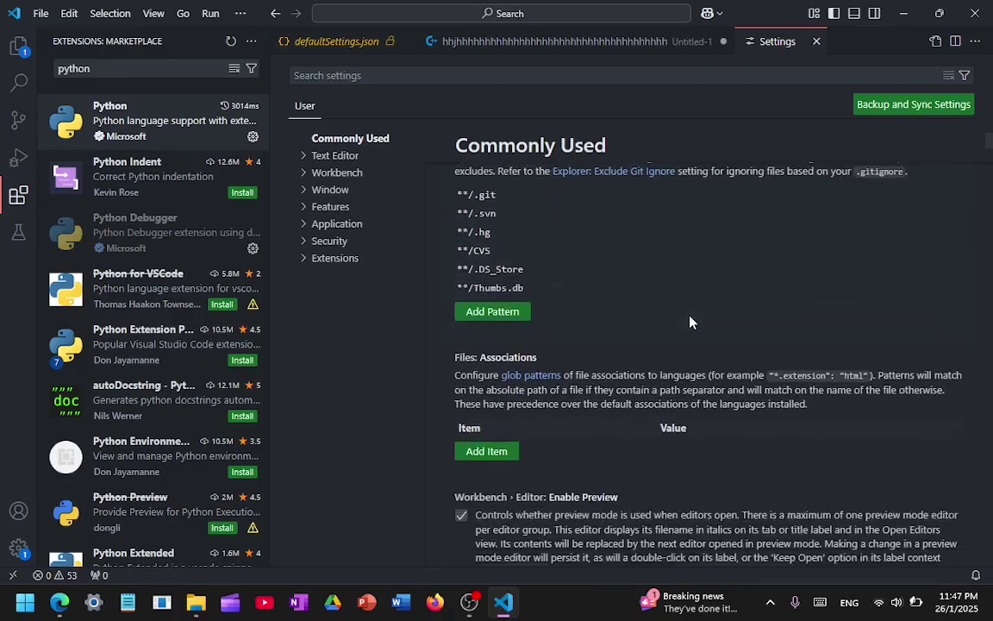
scroll(690, 322, up, 1)
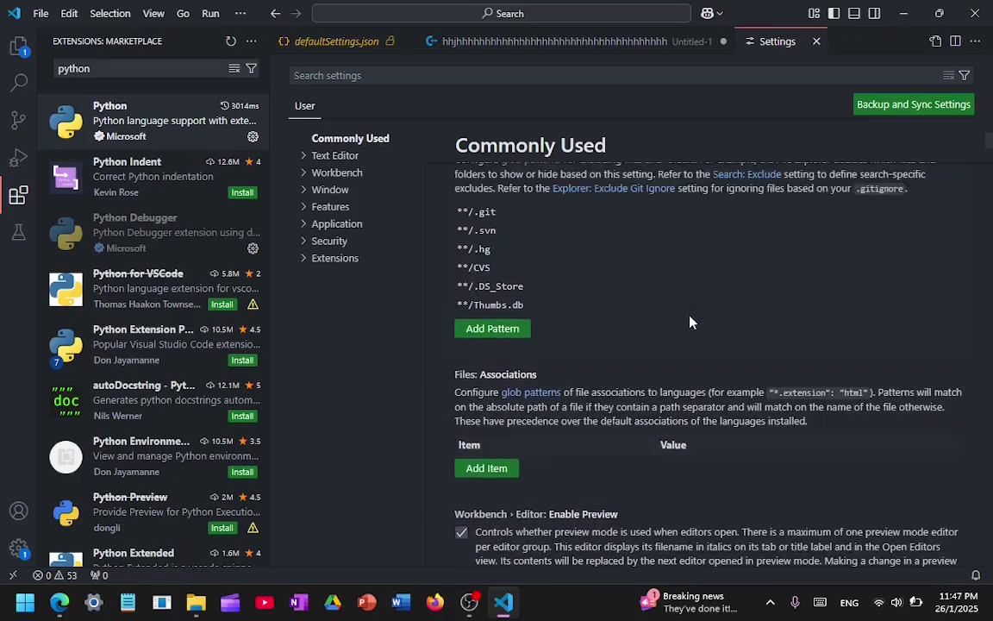
scroll(690, 322, down, 3)
scroll(690, 321, down, 6)
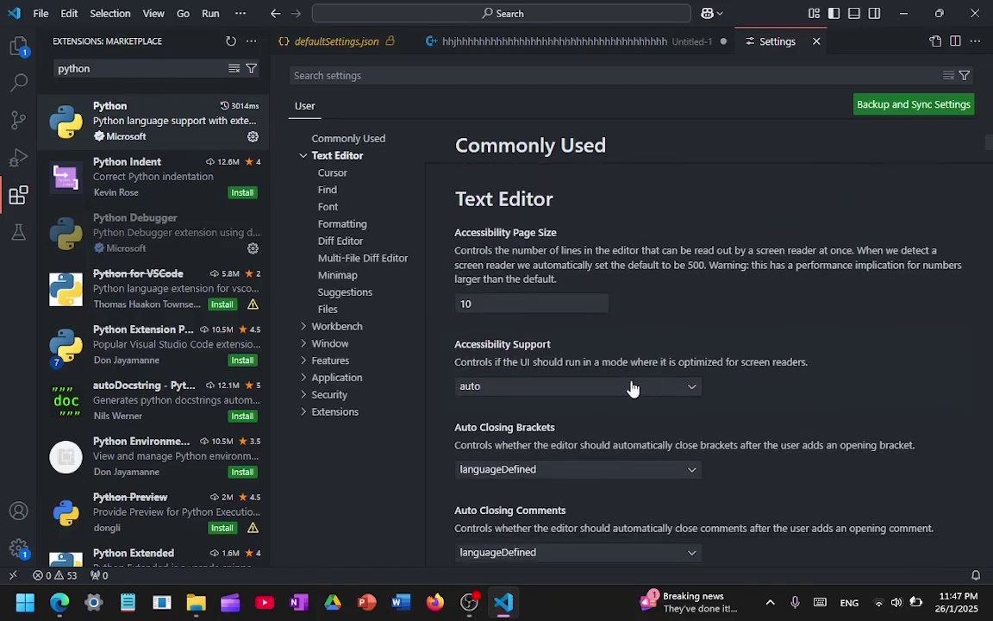
scroll(617, 388, down, 4)
scroll(608, 388, down, 8)
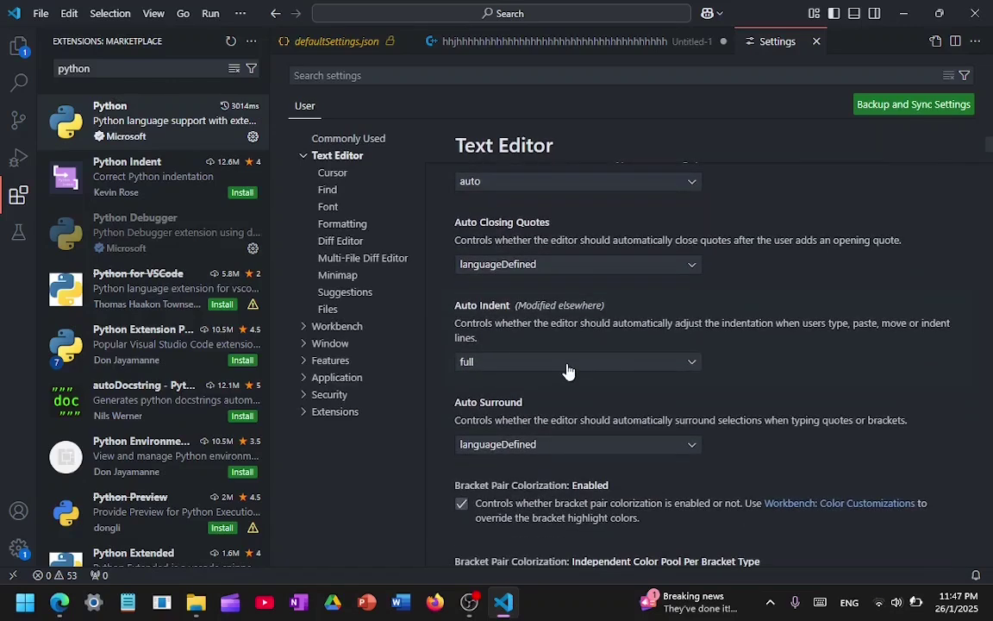
Check the Auto Indent choices and look through the Text Editor settings that follow, down to the experimental ones
click(567, 365)
click(568, 369)
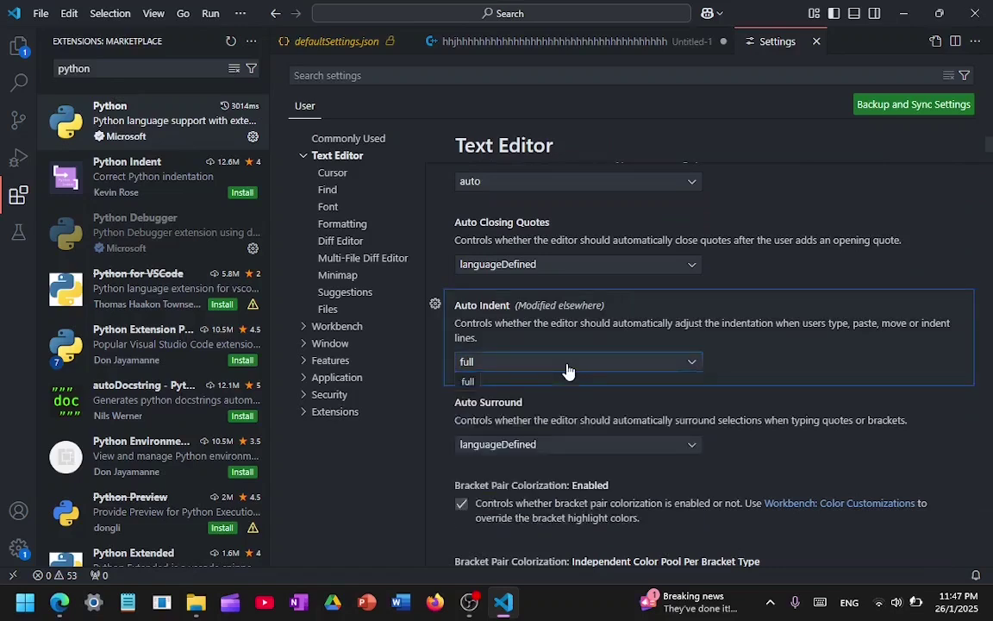
click(567, 365)
click(567, 366)
scroll(656, 395, down, 5)
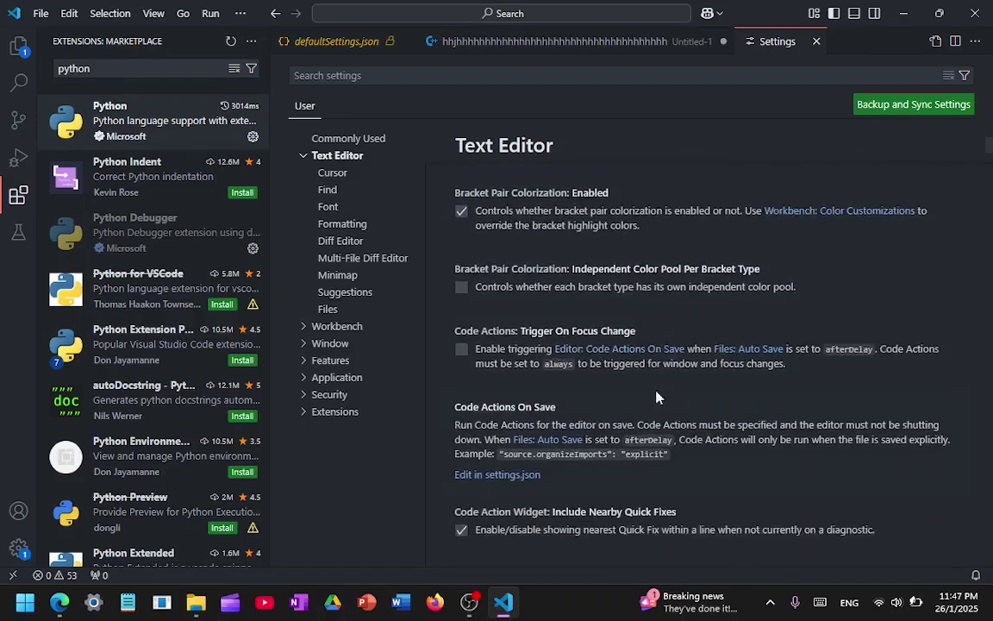
scroll(657, 397, down, 7)
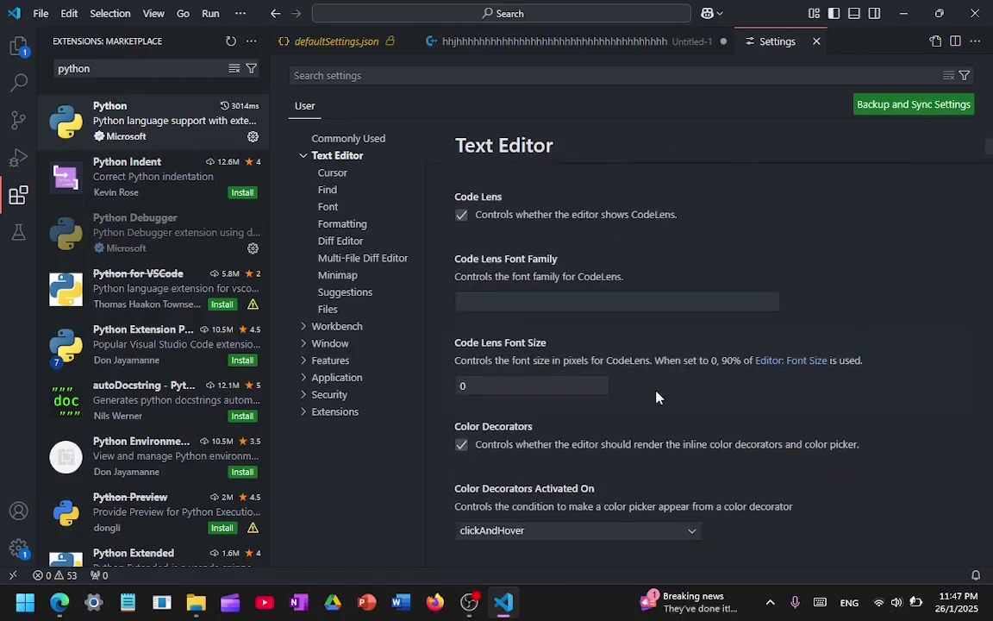
scroll(656, 396, down, 9)
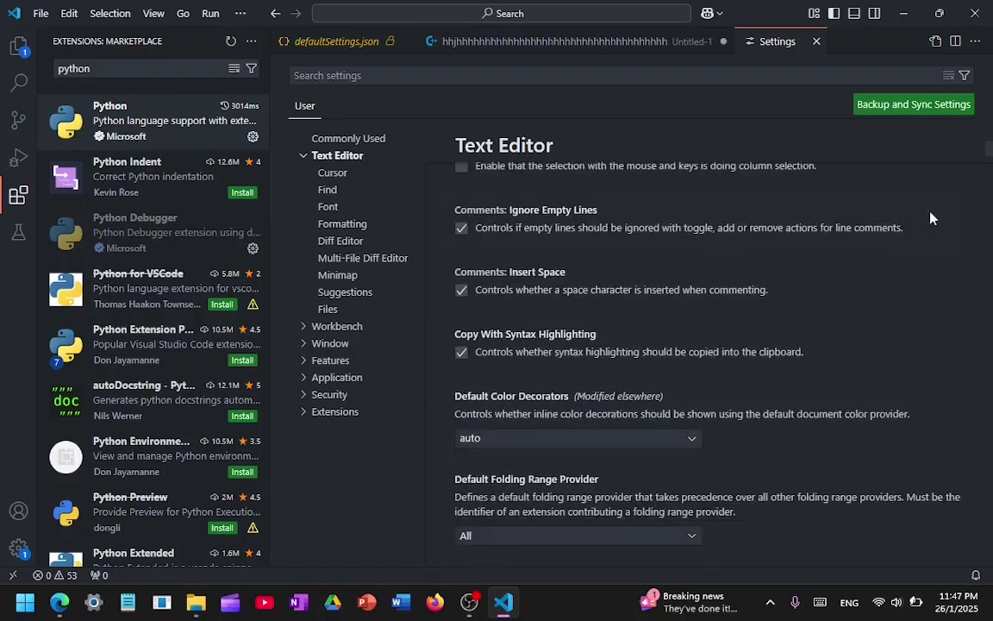
scroll(931, 218, down, 3)
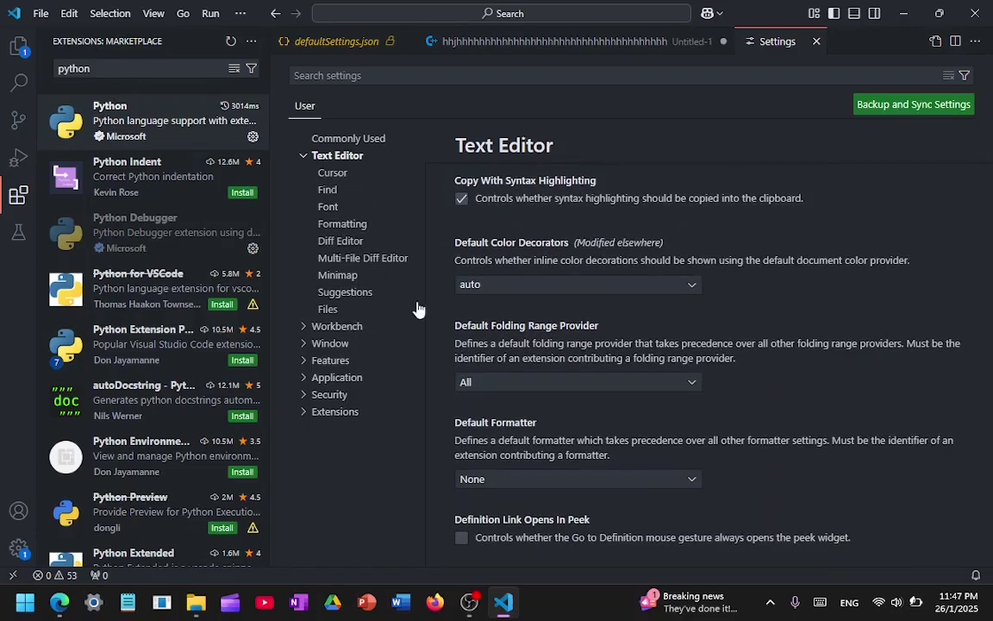
scroll(506, 336, down, 15)
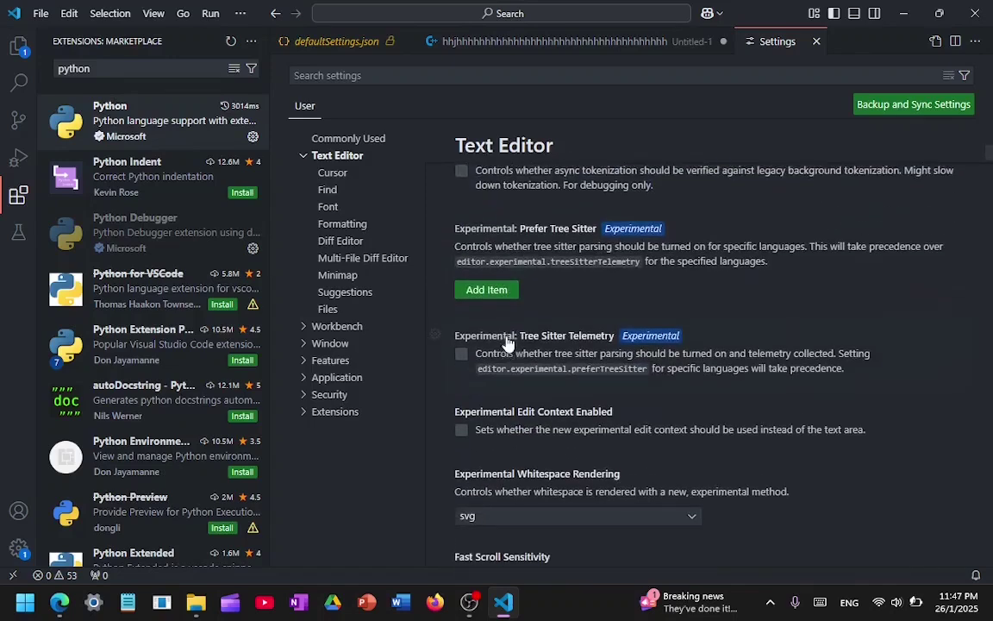
View the Minimap settings and append nmnm to the long line in the untitled file to inspect its minimap
click(342, 279)
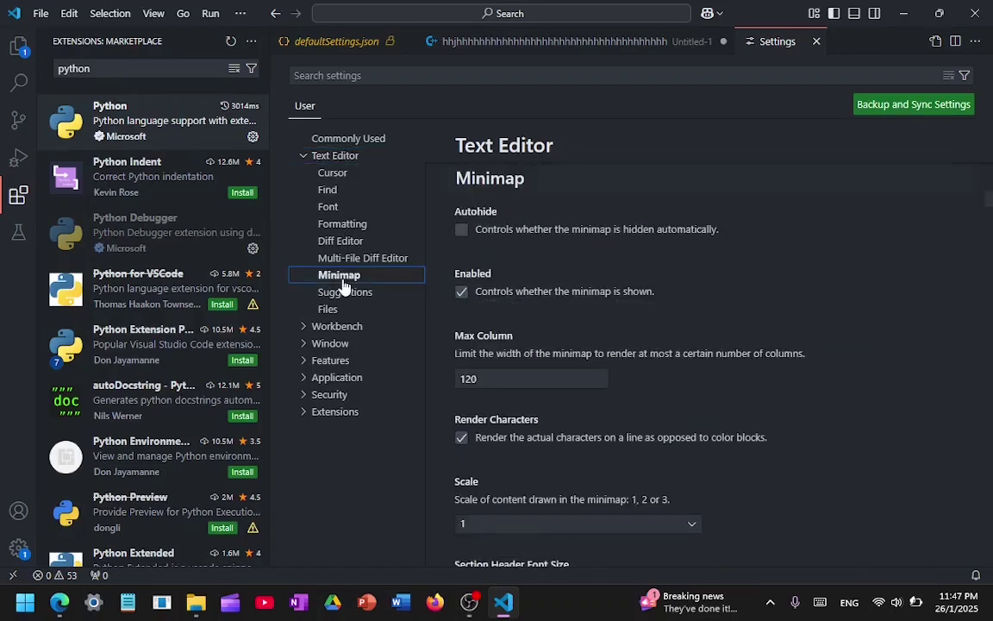
click(519, 43)
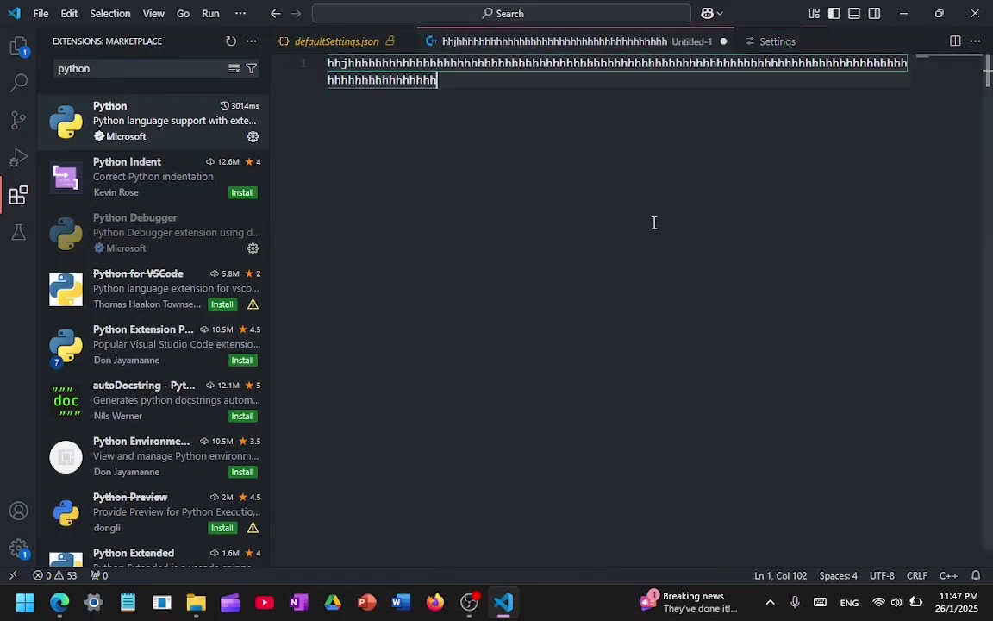
text(nmnm)
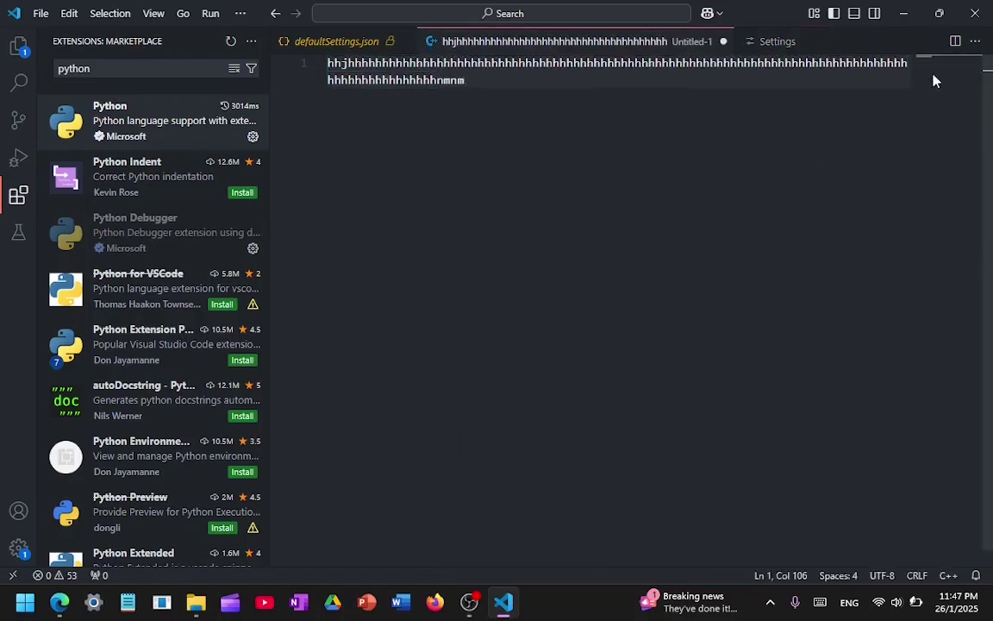
Enable Autohide in the Minimap settings and check its effect in the untitled file
click(762, 50)
scroll(454, 182, down, 5)
scroll(581, 186, up, 1)
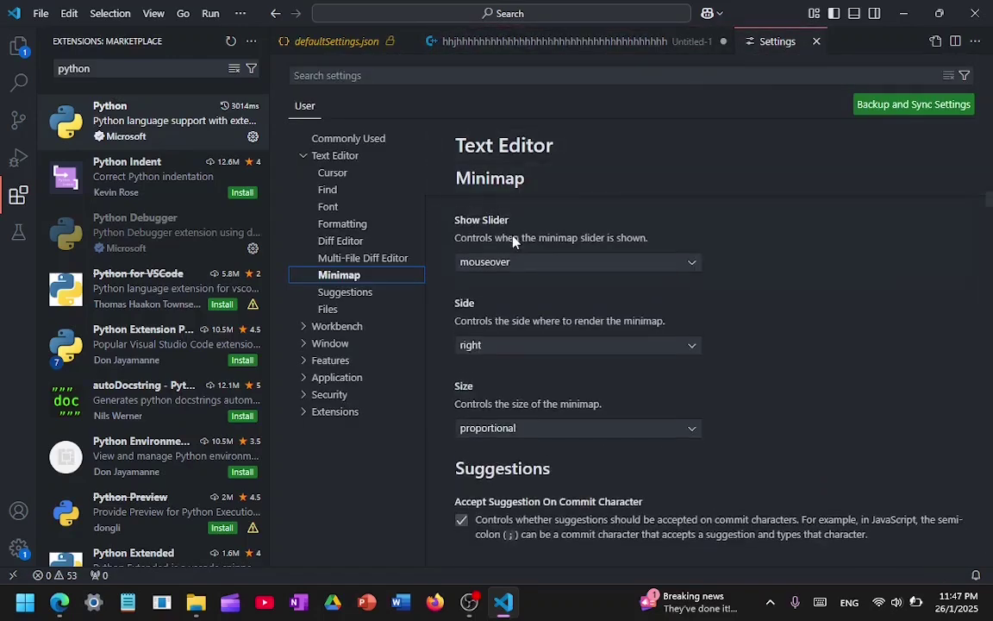
scroll(513, 243, up, 8)
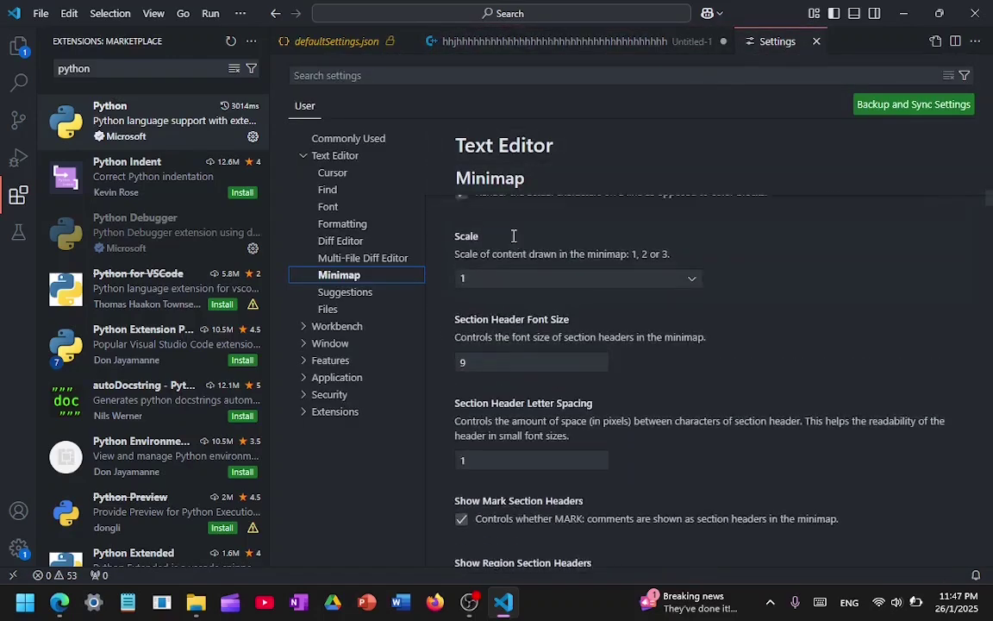
scroll(513, 242, down, 4)
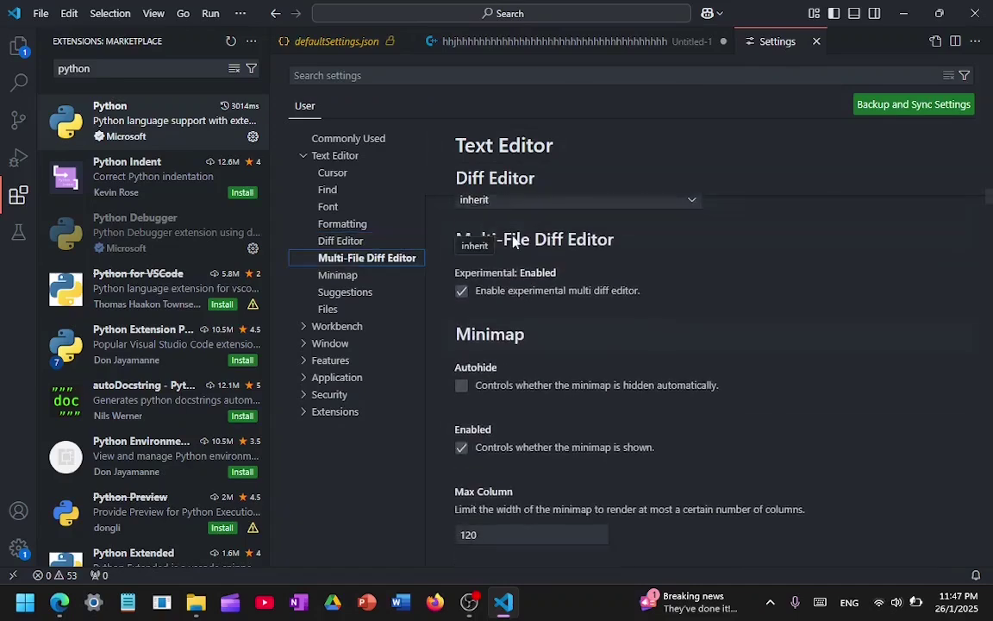
click(461, 272)
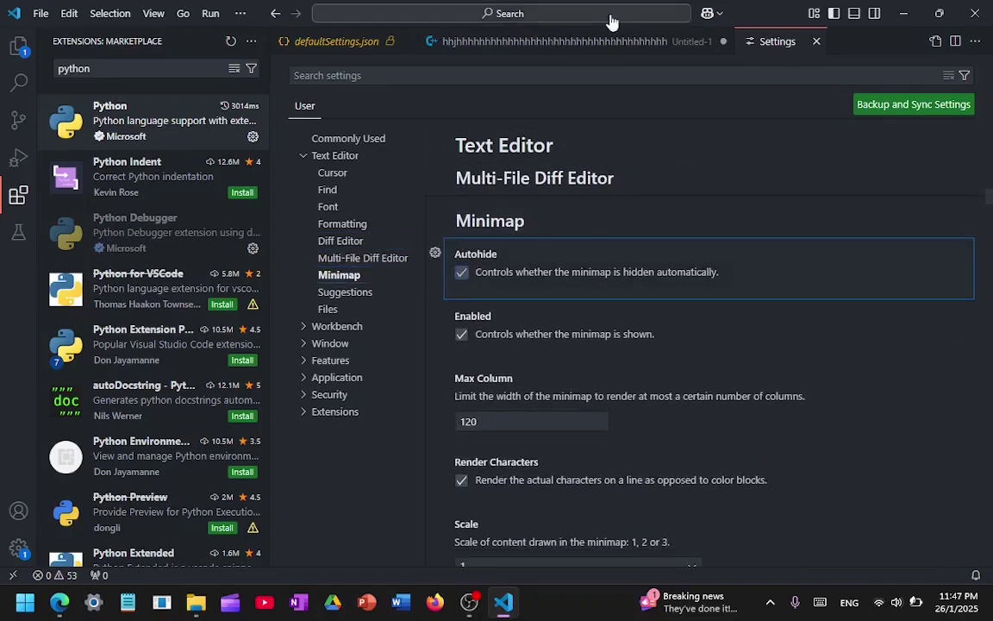
click(594, 39)
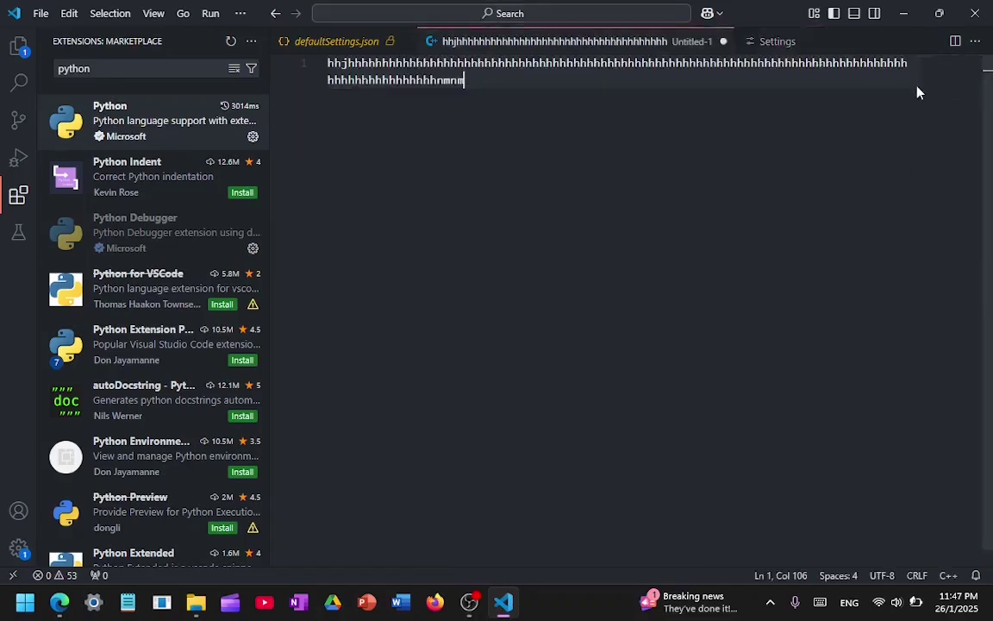
click(770, 42)
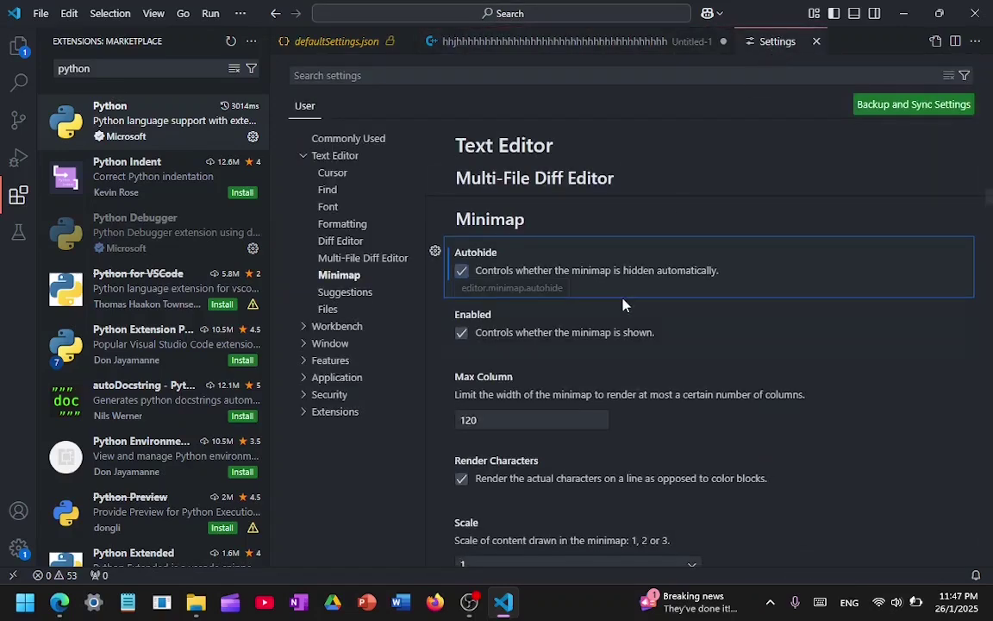
Examine the Suggestions settings of the Text Editor, including the inline suggest options
click(353, 293)
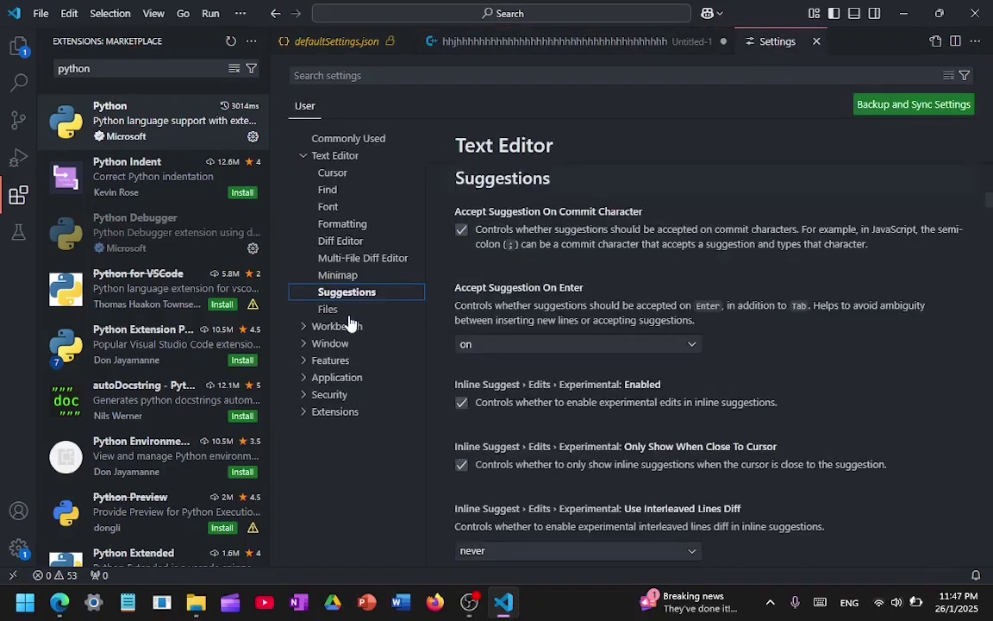
scroll(531, 320, down, 1)
scroll(531, 320, down, 5)
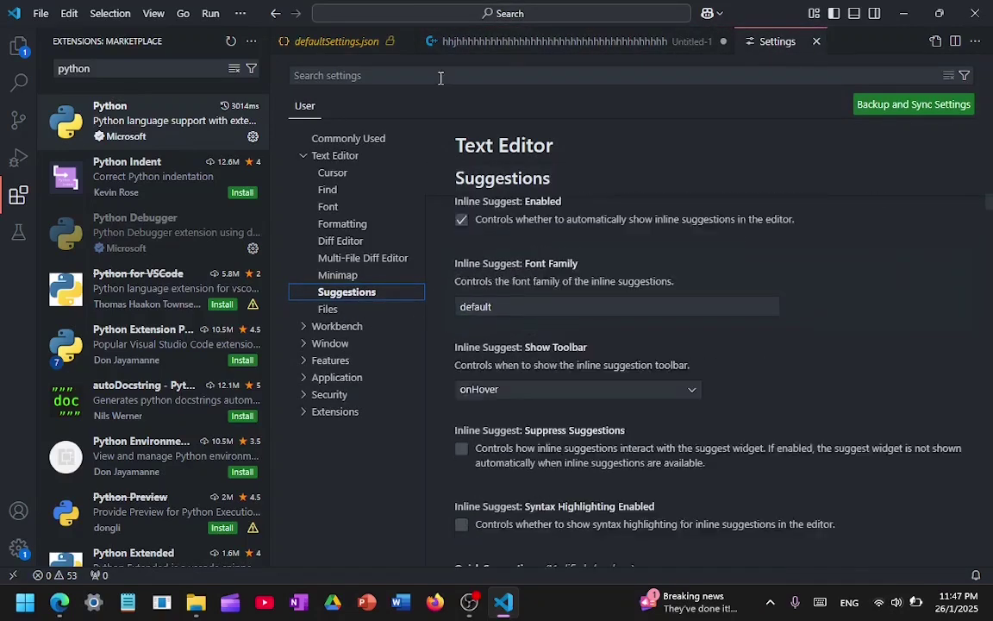
Create a new Python file by filtering the new file types with py
click(515, 41)
click(38, 13)
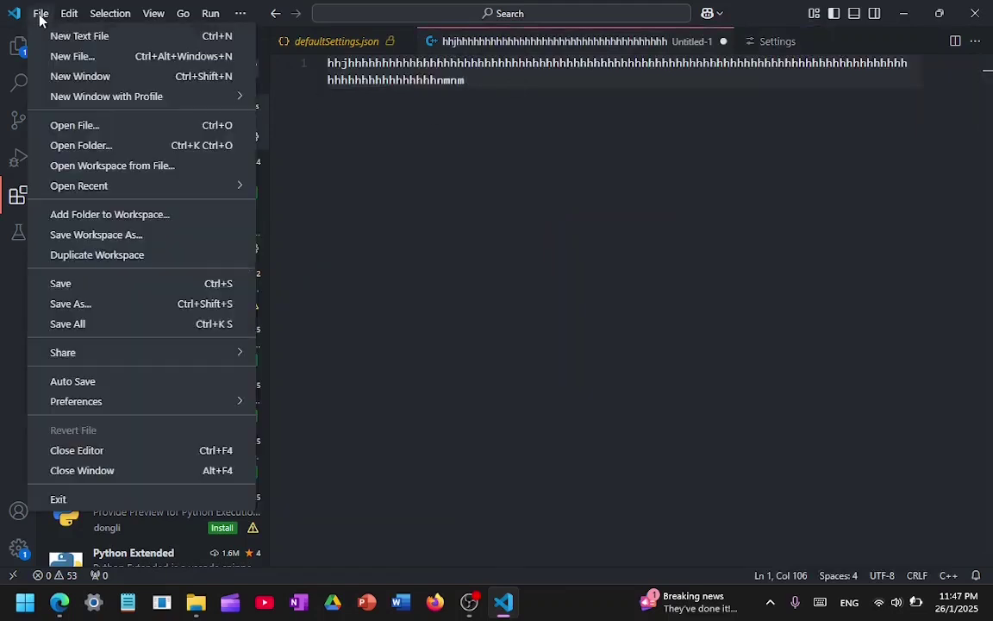
click(82, 57)
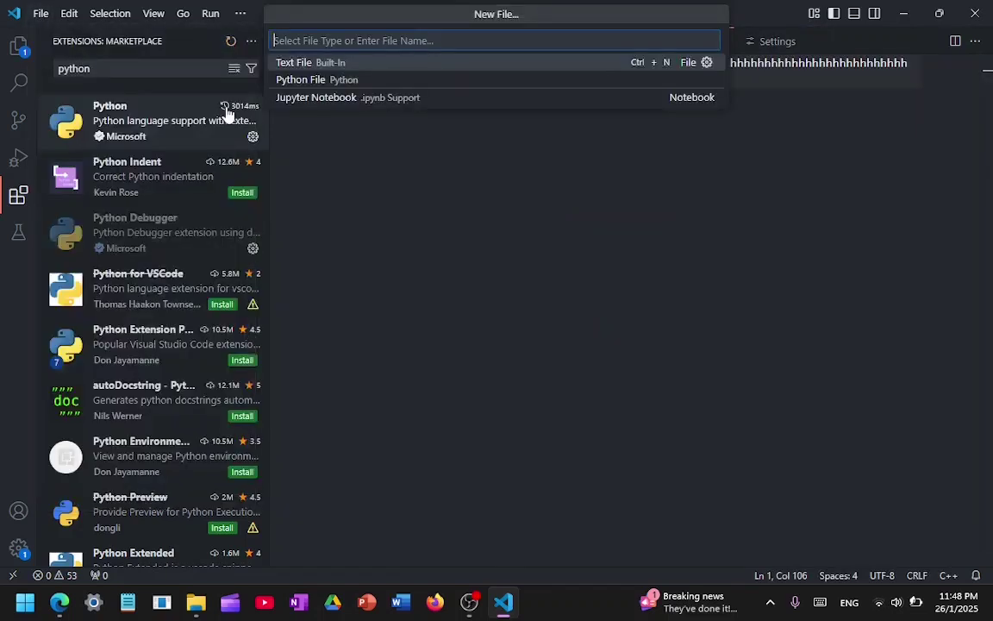
text(py)
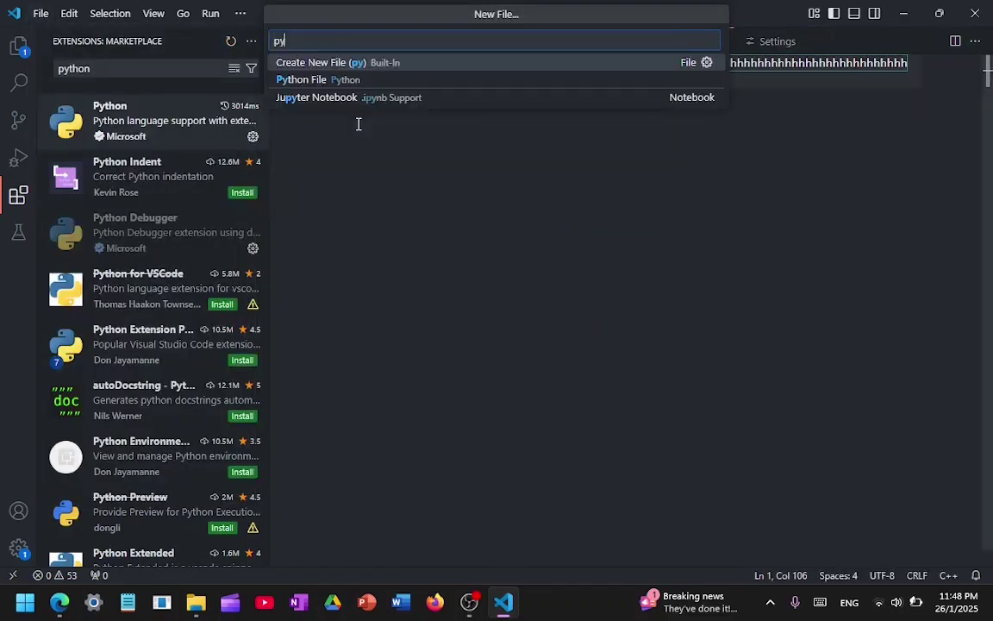
key(Down)
key(Return)
Leave line 1 blank, enter print() on line 2, and complete pr to print on line 3 from the suggestions
key(Return)
text(p)
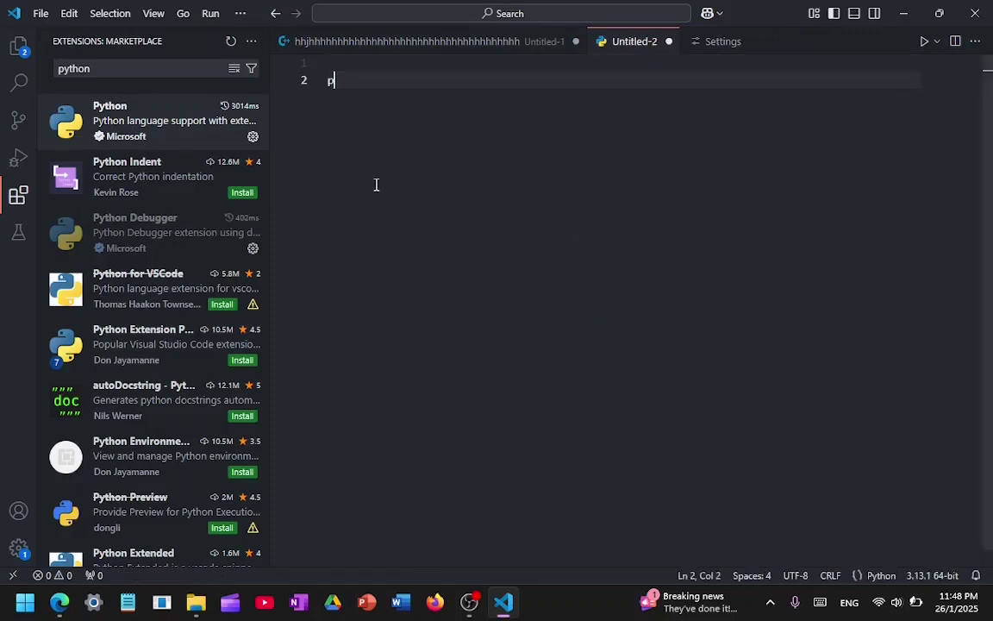
text(rint()
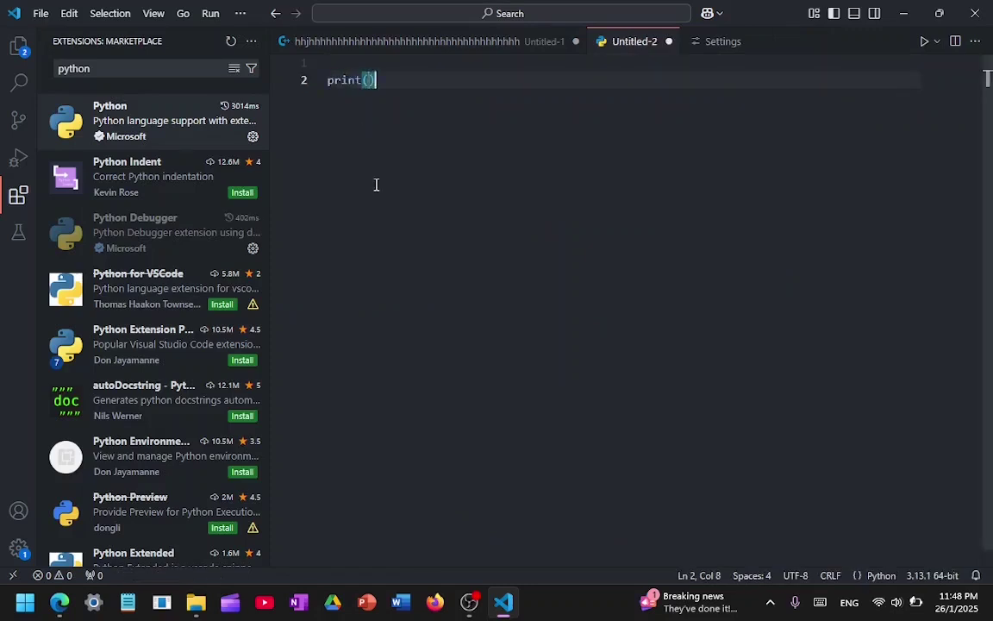
key(Return)
text(pr)
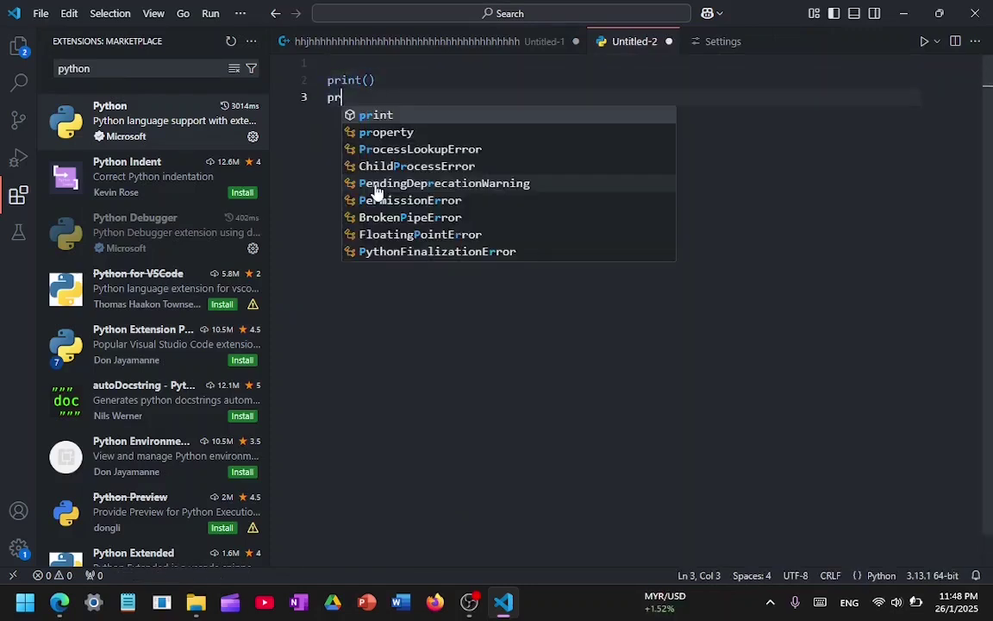
click(377, 116)
Return to the settings and browse the Suggestions, Files, Workbench and Workbench Appearance sections
click(722, 41)
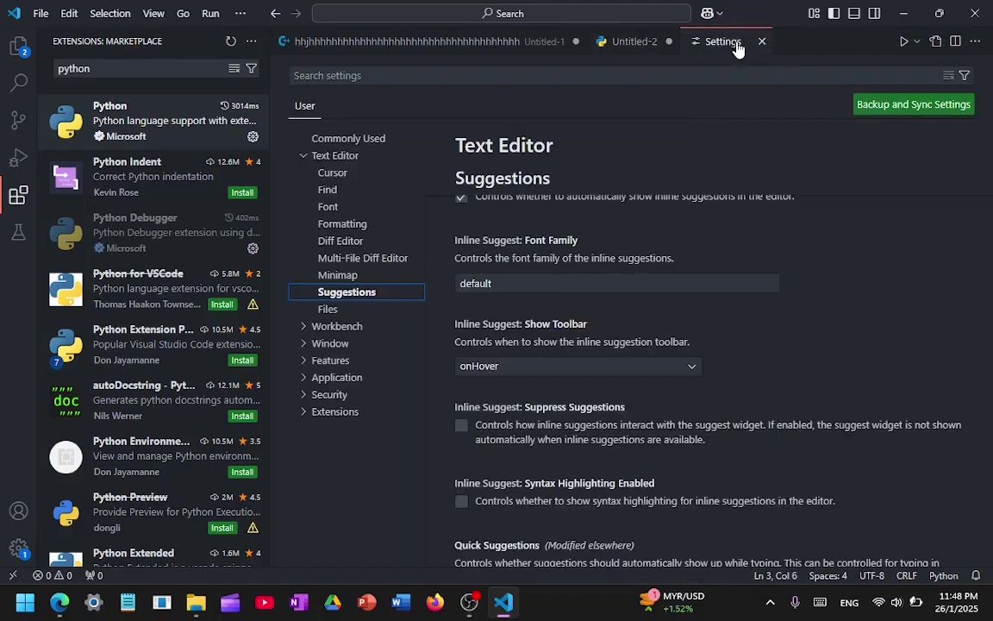
scroll(552, 325, up, 3)
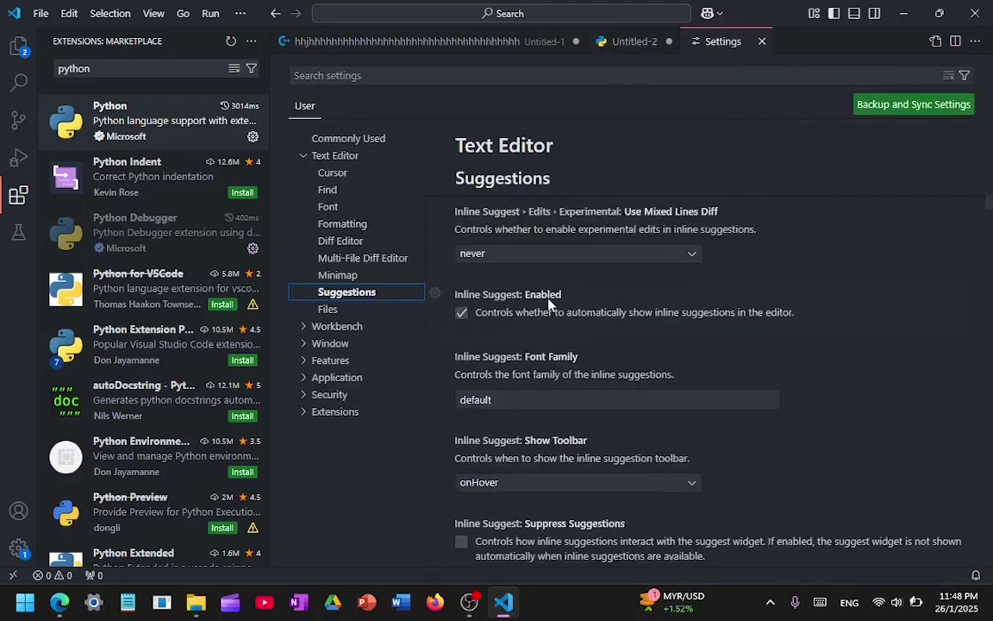
scroll(548, 305, up, 2)
click(379, 311)
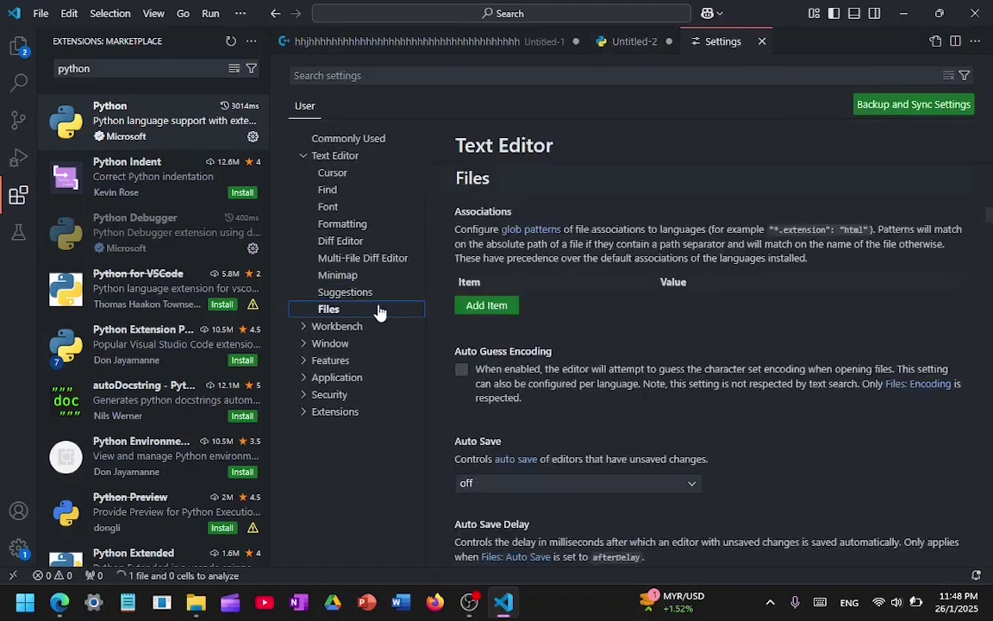
click(346, 330)
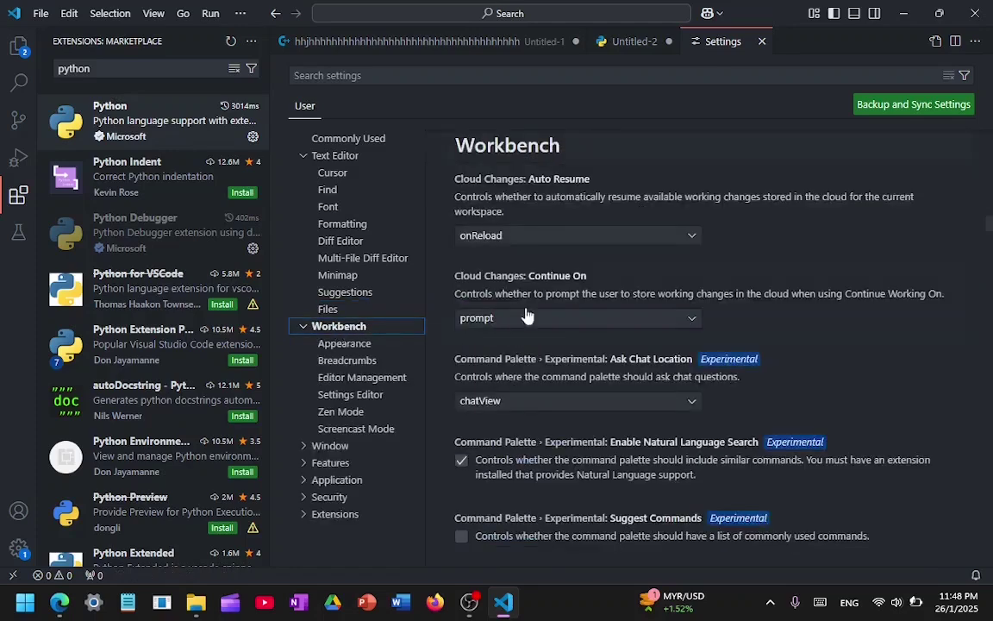
click(385, 346)
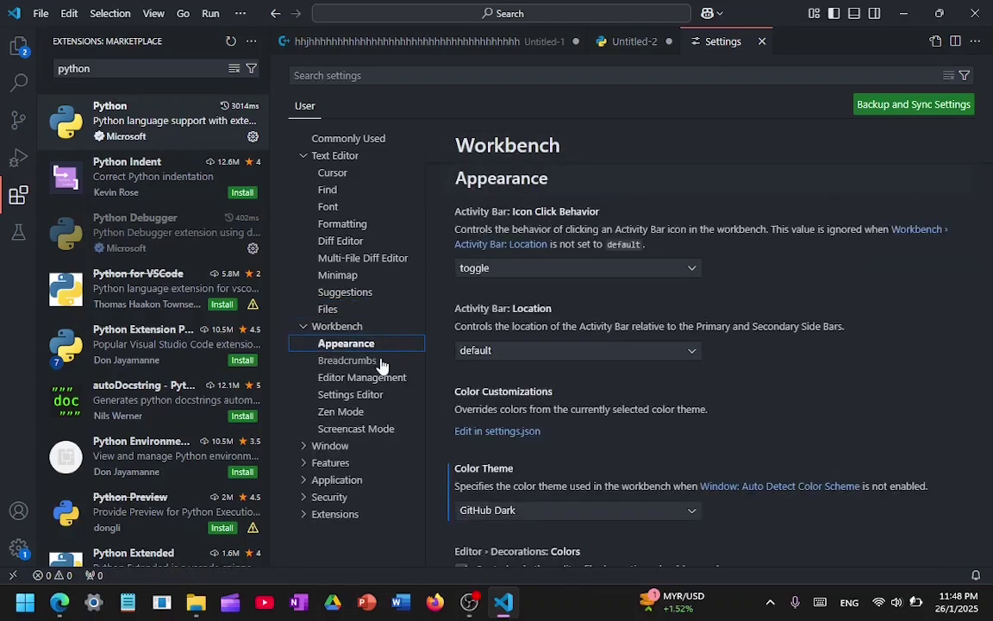
Browse the Workbench settings for Breadcrumbs, Editor Management, Settings Editor and Zen Mode
click(374, 363)
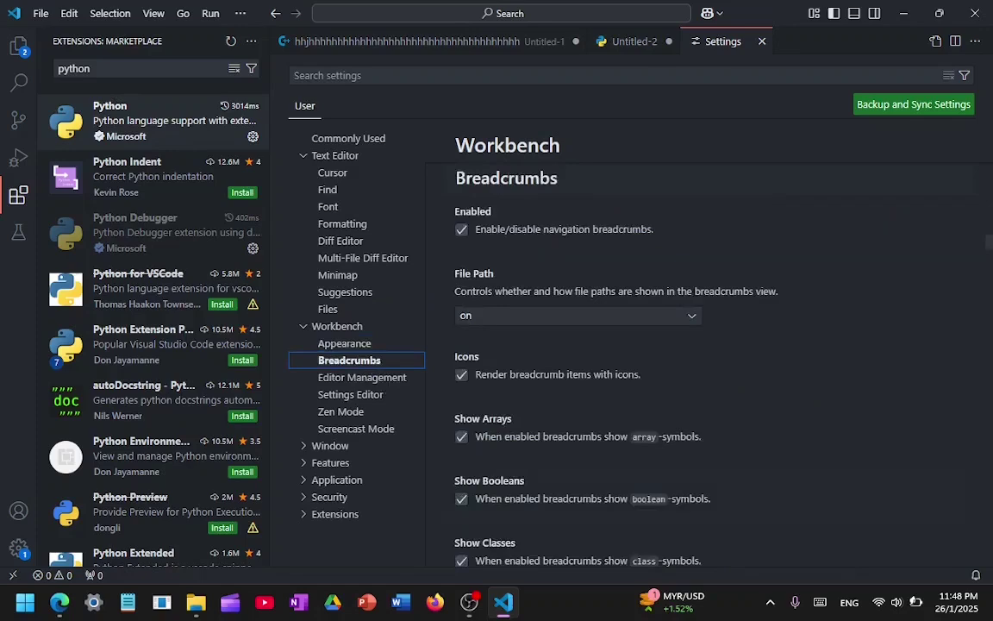
click(392, 380)
click(380, 400)
click(379, 414)
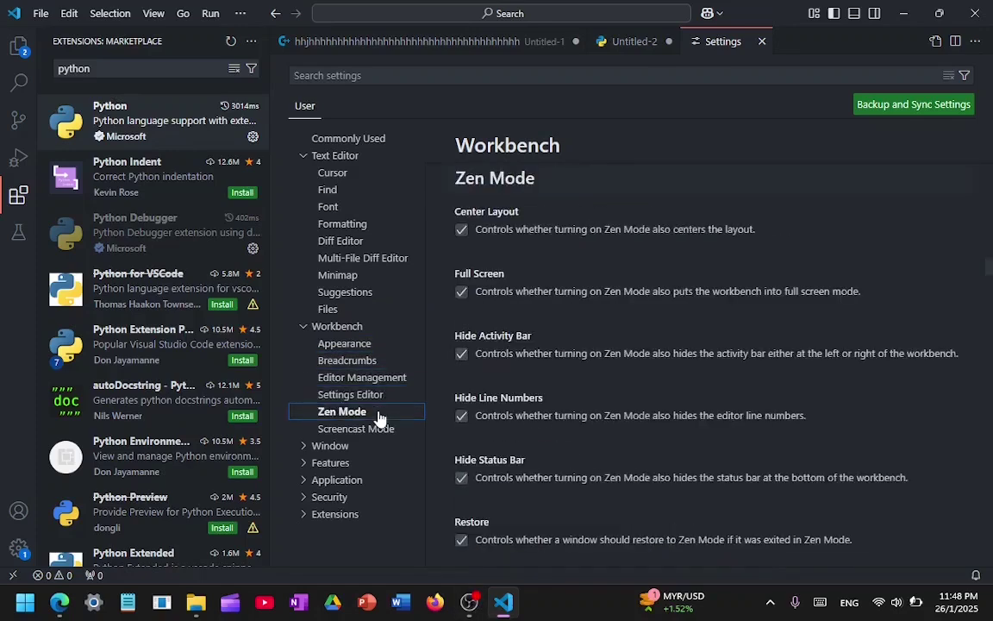
scroll(524, 362, down, 3)
scroll(524, 361, up, 4)
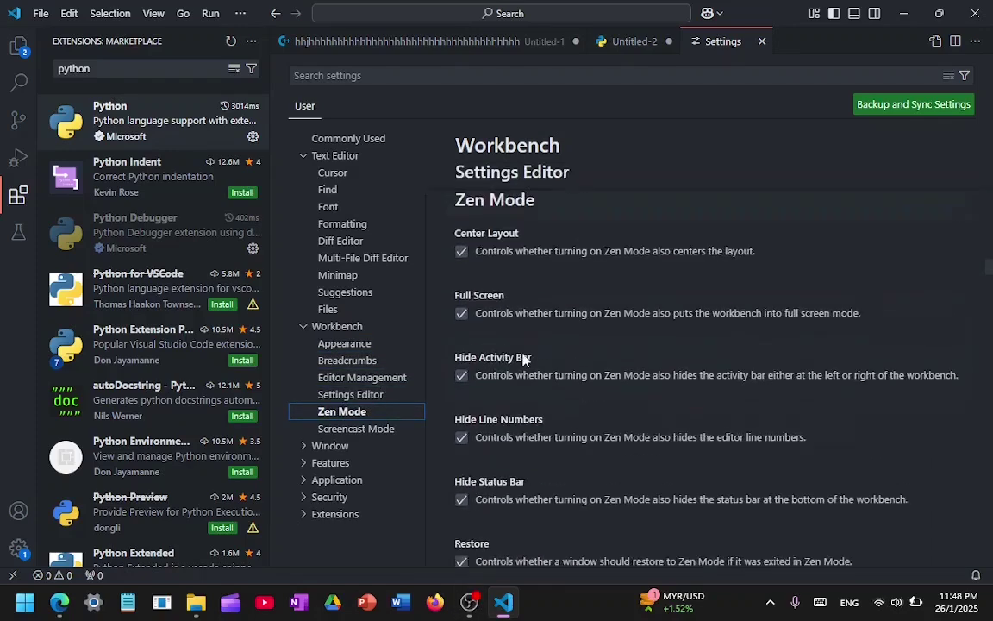
scroll(575, 265, down, 1)
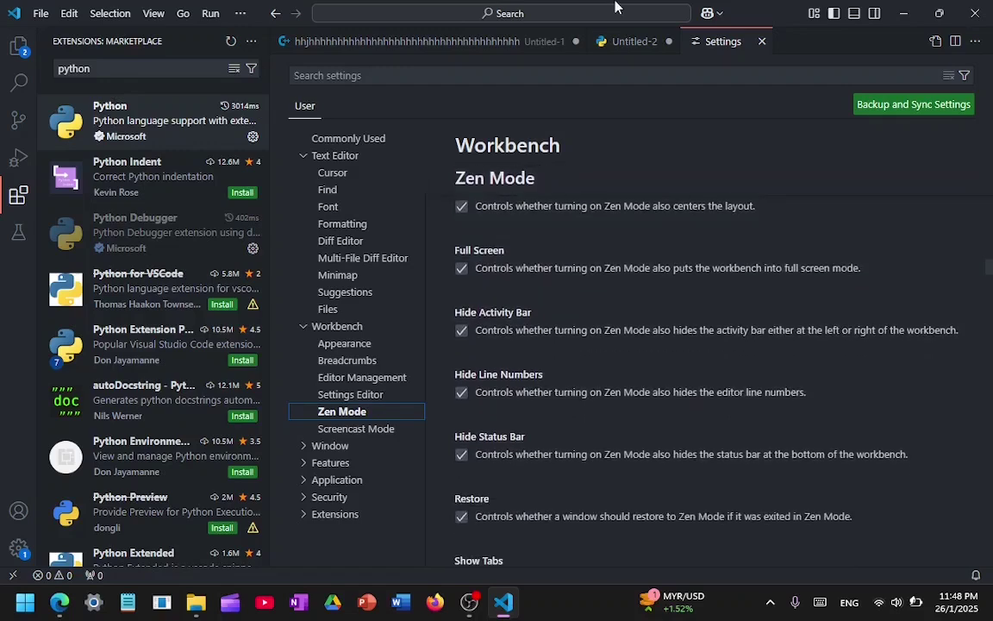
Switch to the Untitled-1 C++ file and turn on Zen Mode by searching the commands for zen
click(527, 42)
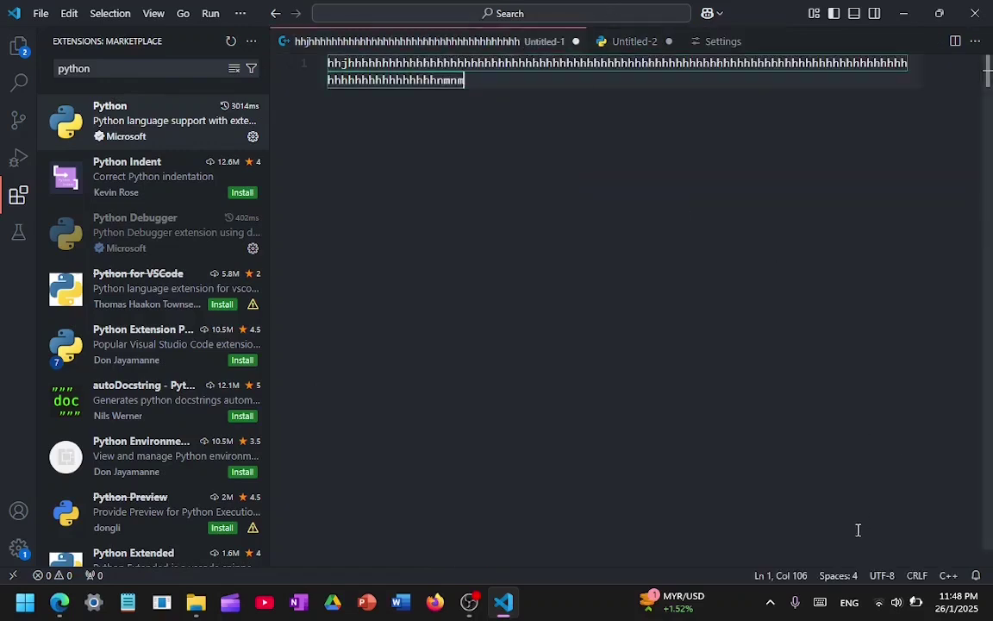
key(ctrl+shift+p)
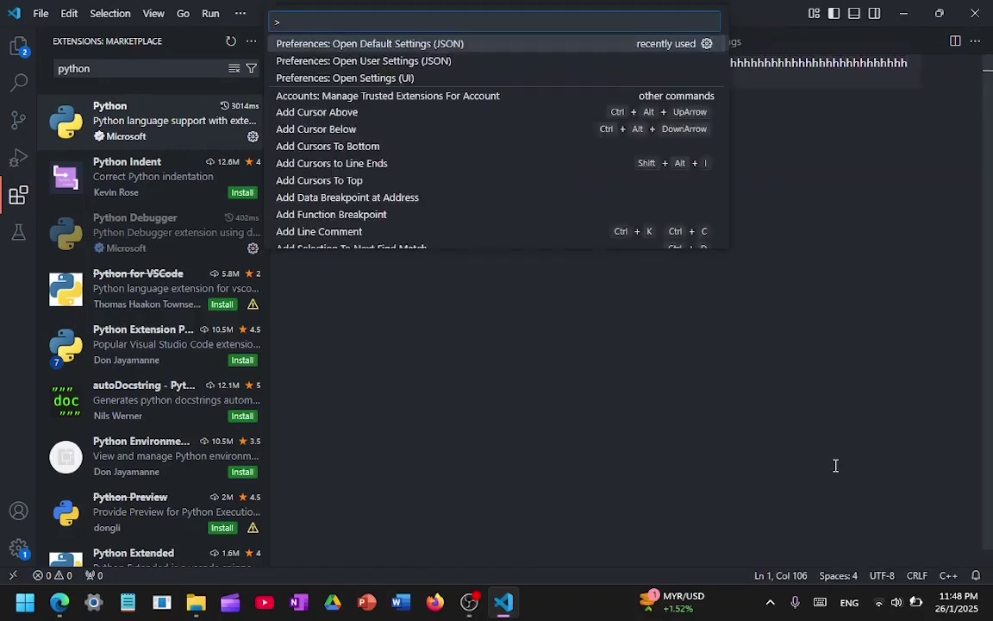
text(zen)
key(Return)
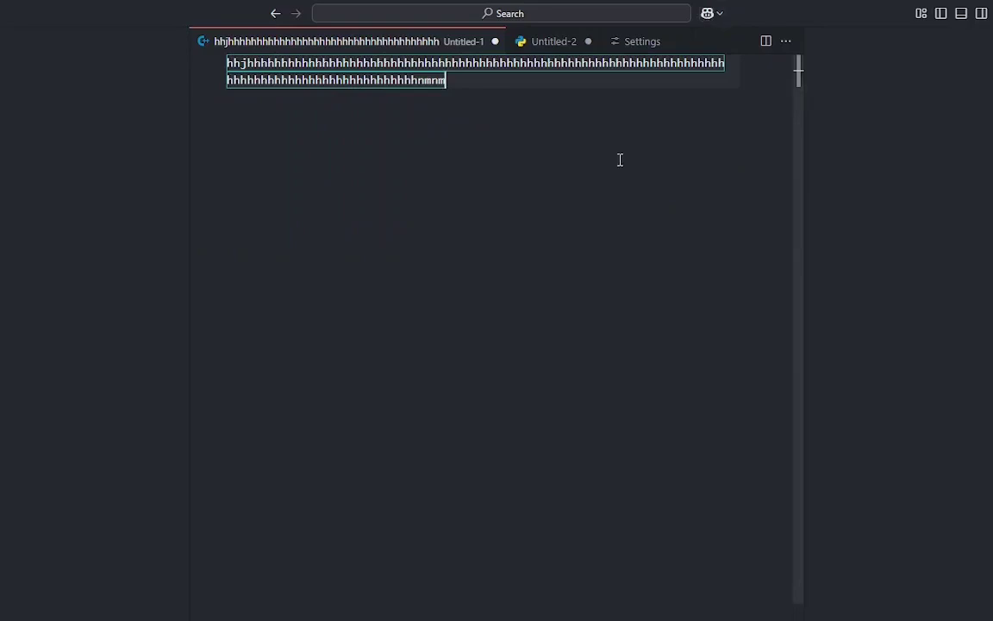
Look up the Toggle Zen Mode command and leave Zen Mode
key(ctrl+shift+p)
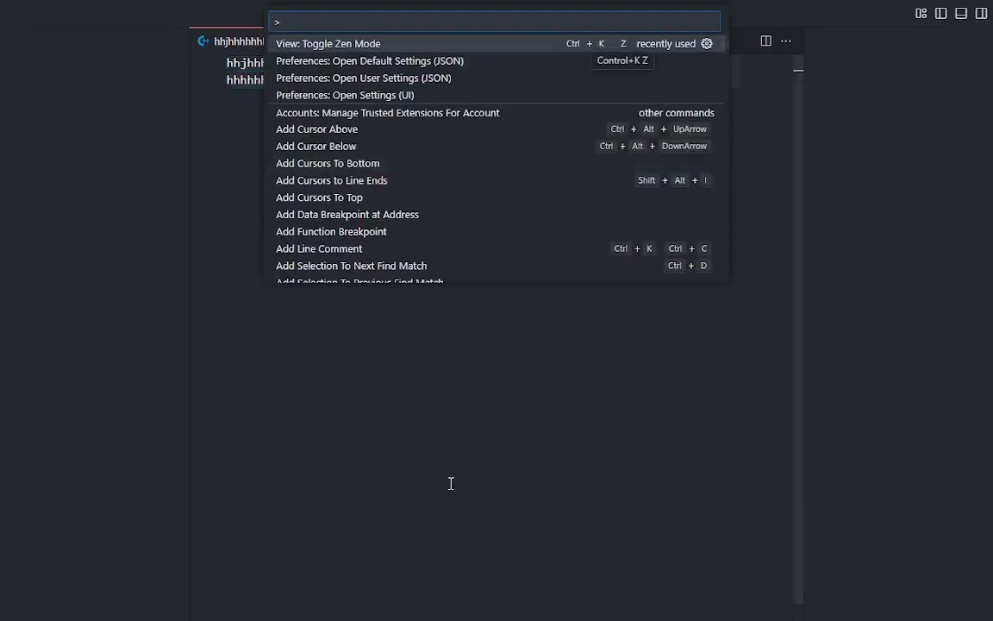
key(Escape)
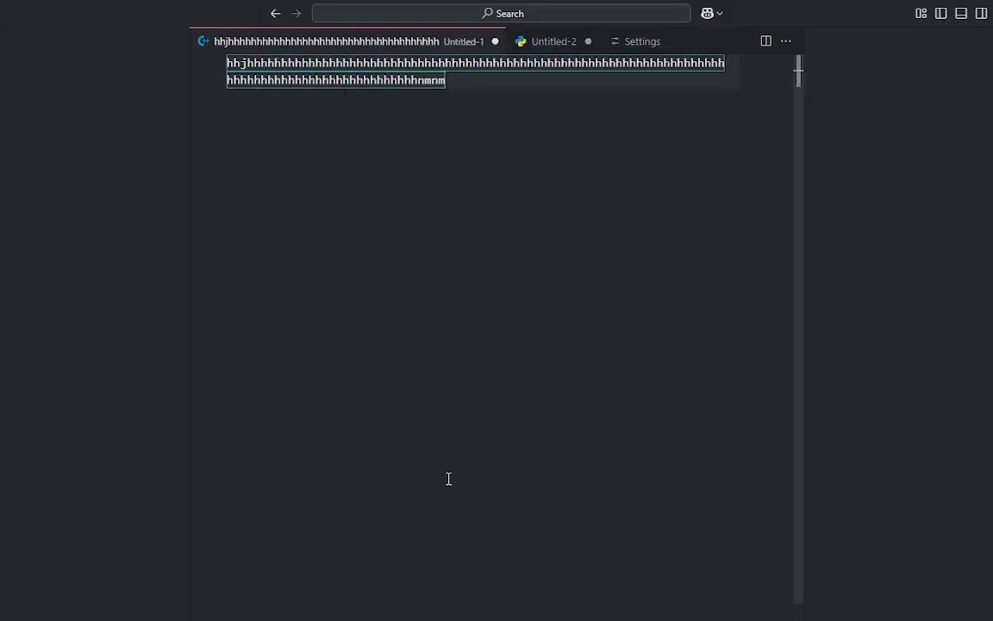
key(ctrl+k)
key(z)
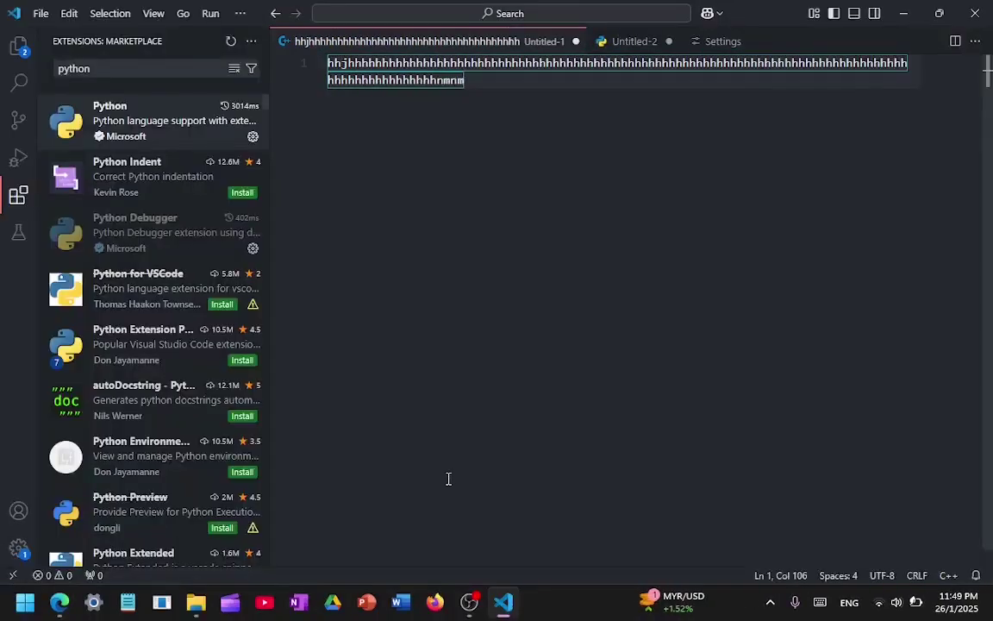
Return to the settings and browse the Screencast Mode, Window and Features sections through to the Terminal settings
click(715, 47)
scroll(431, 343, down, 10)
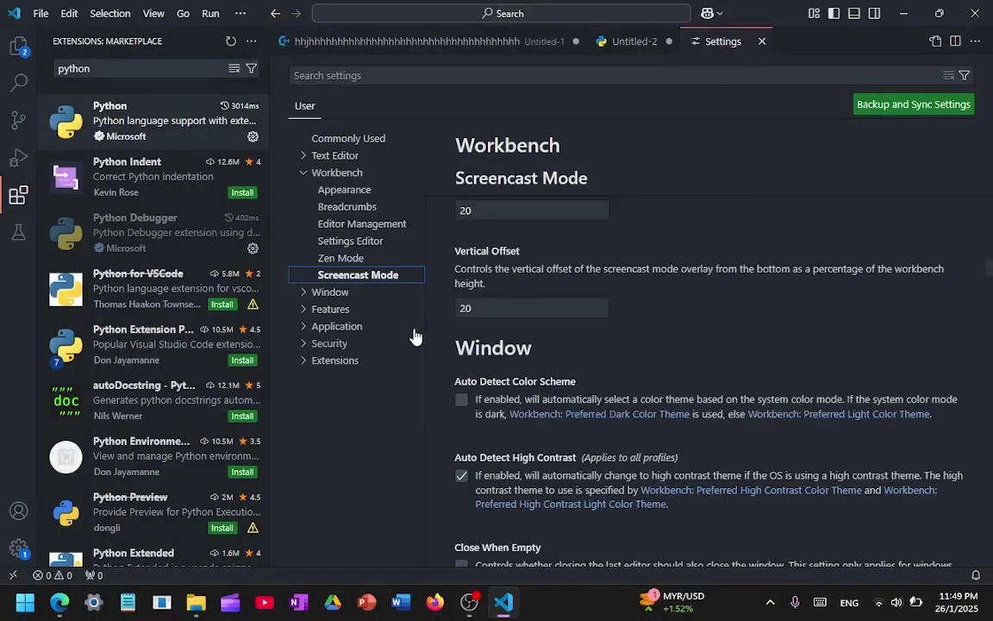
click(334, 292)
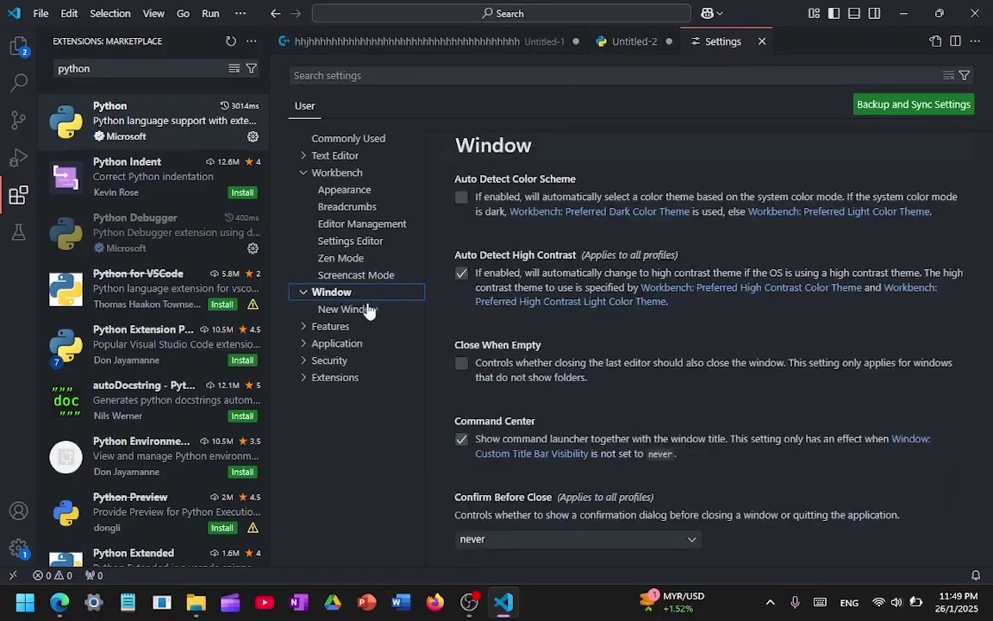
click(328, 327)
scroll(361, 344, down, 2)
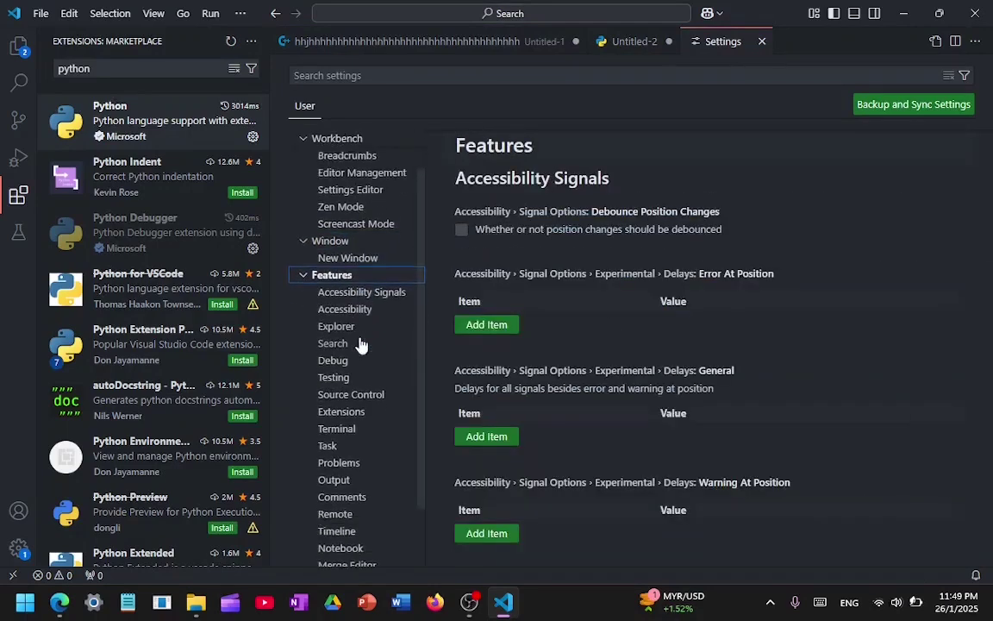
scroll(360, 344, down, 3)
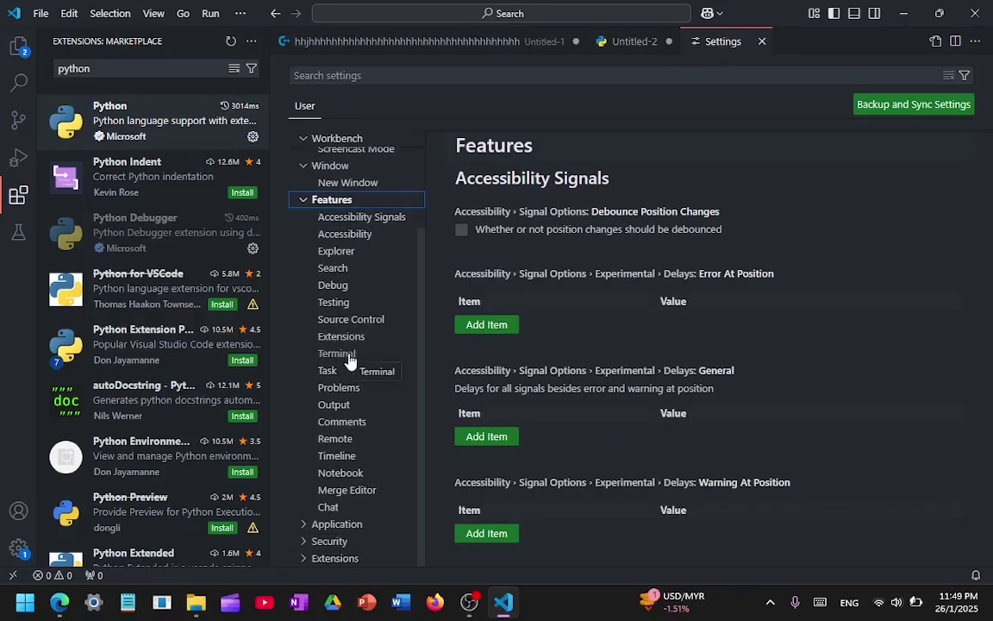
click(342, 356)
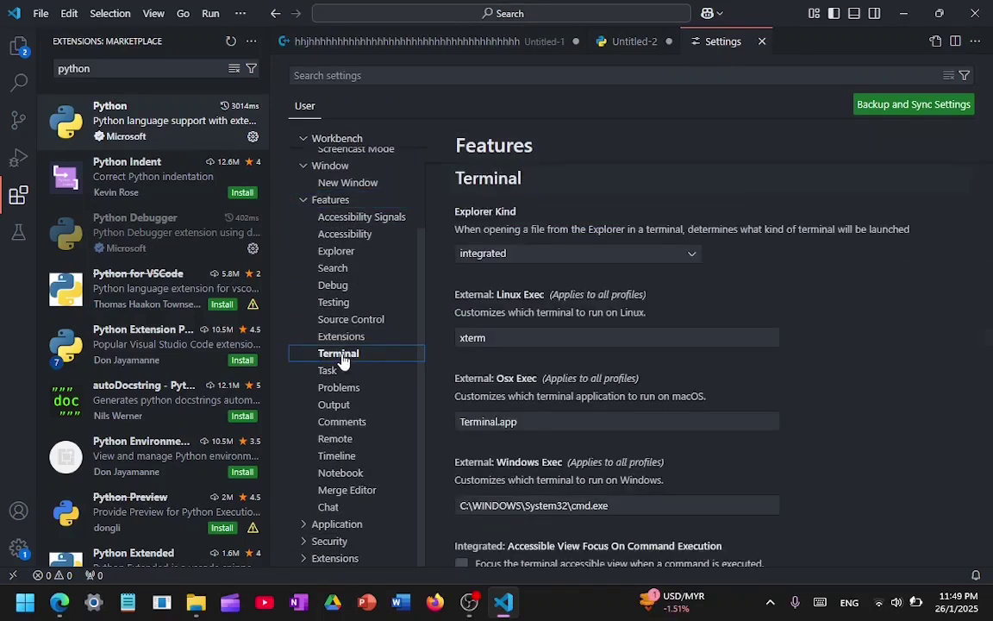
Open a new terminal in the editor
click(240, 14)
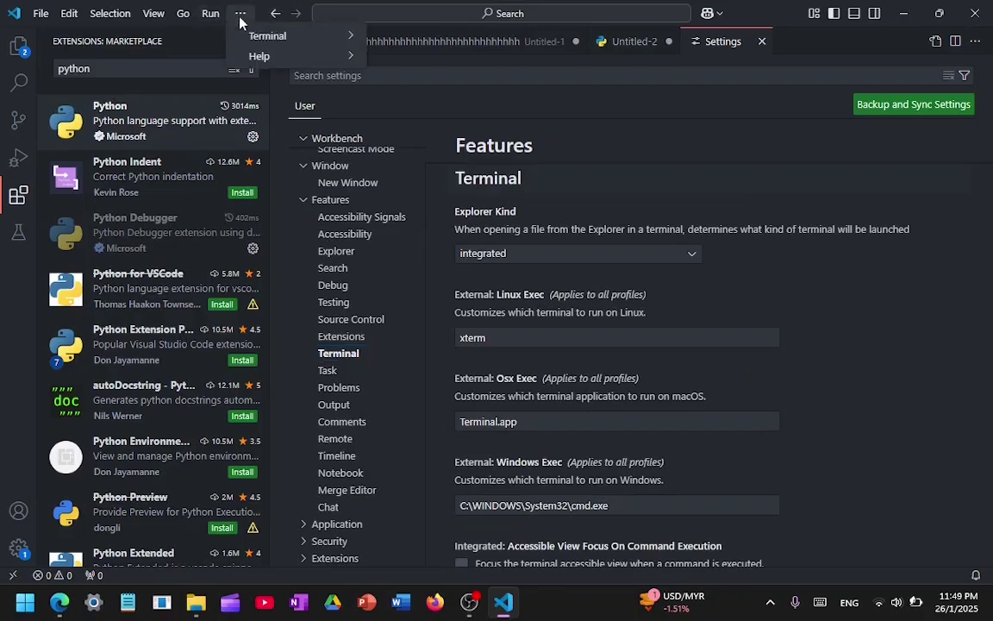
mouse_move(256, 39)
click(432, 36)
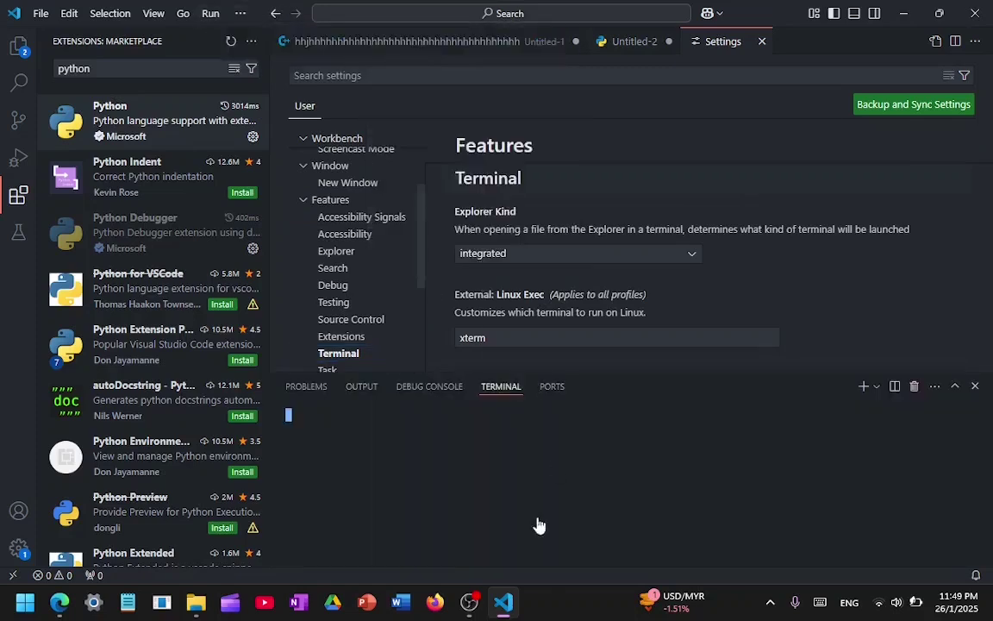
Examine the Terminal settings for the external Linux, macOS and Windows executables, including the Windows Exec path
scroll(591, 302, down, 2)
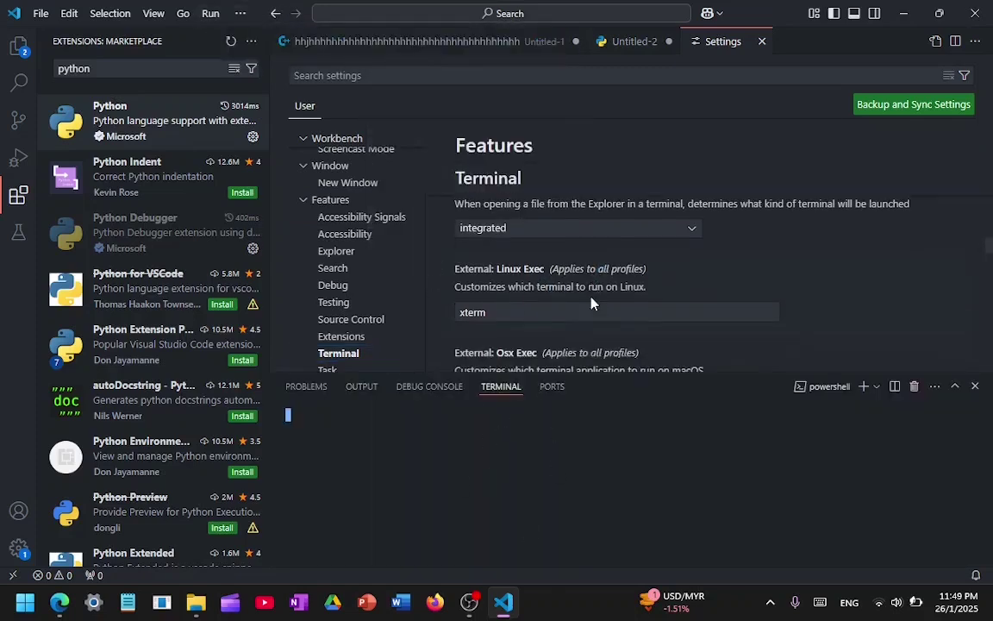
click(552, 275)
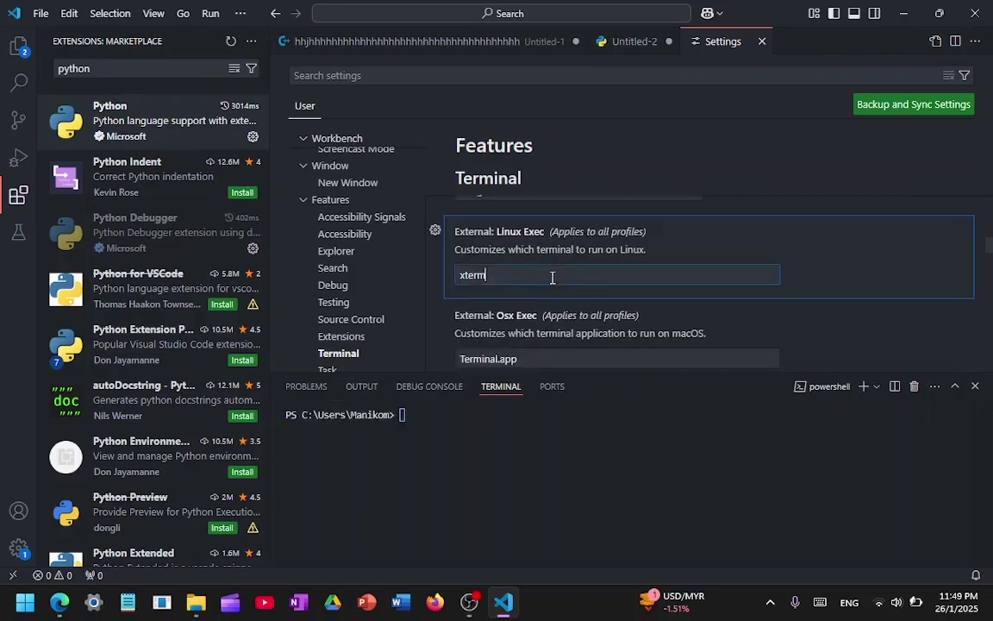
scroll(496, 249, down, 1)
scroll(518, 273, down, 3)
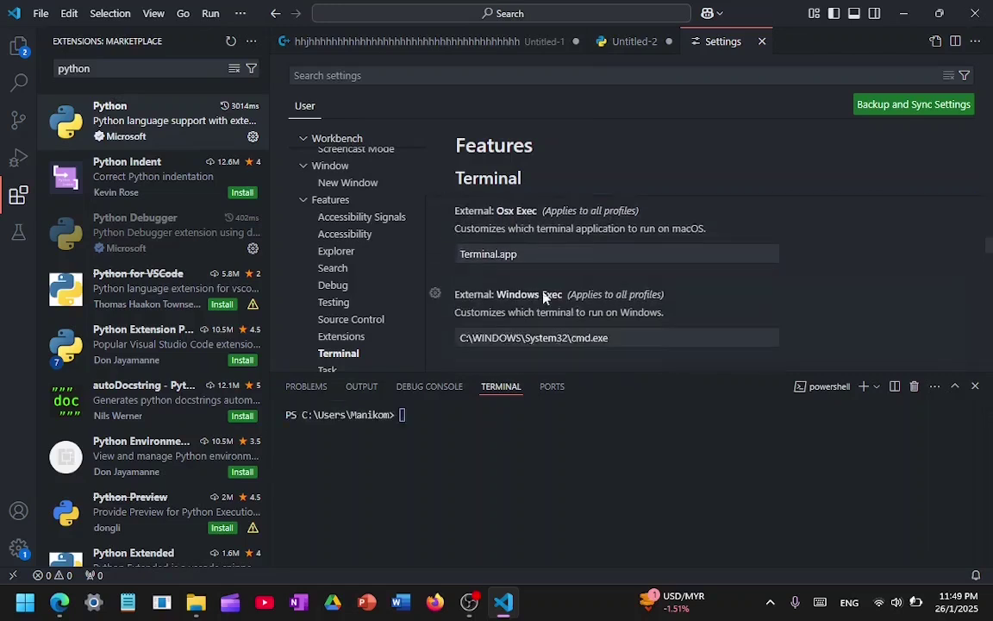
double_click(589, 299)
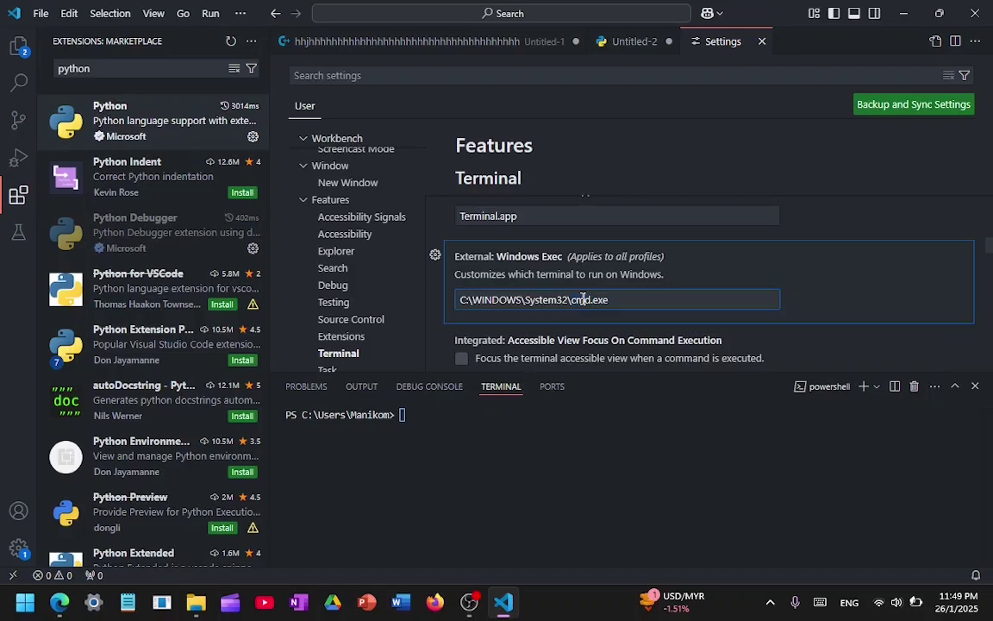
triple_click(586, 300)
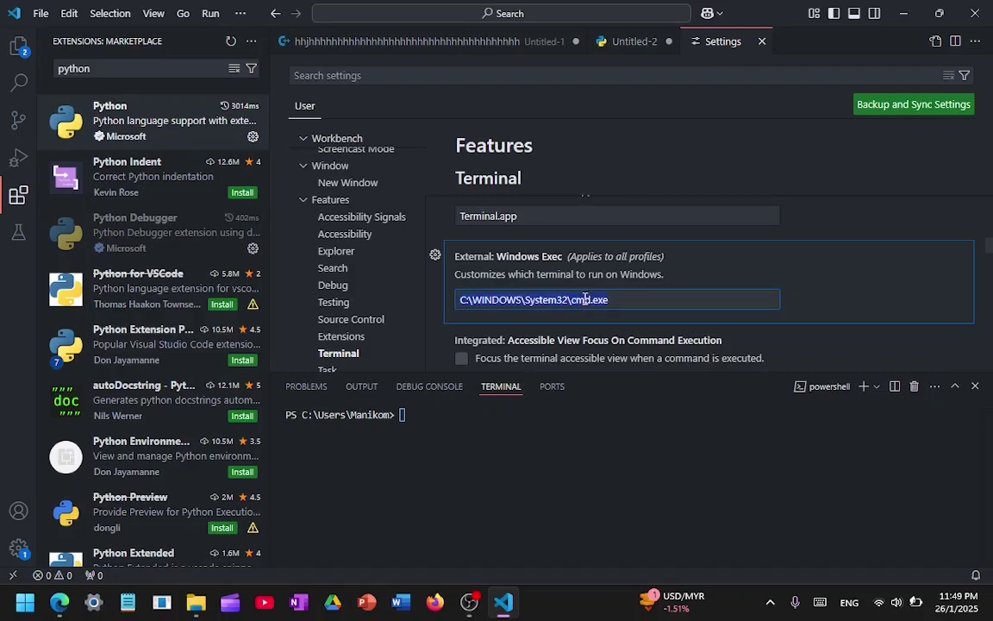
shift+click(506, 293)
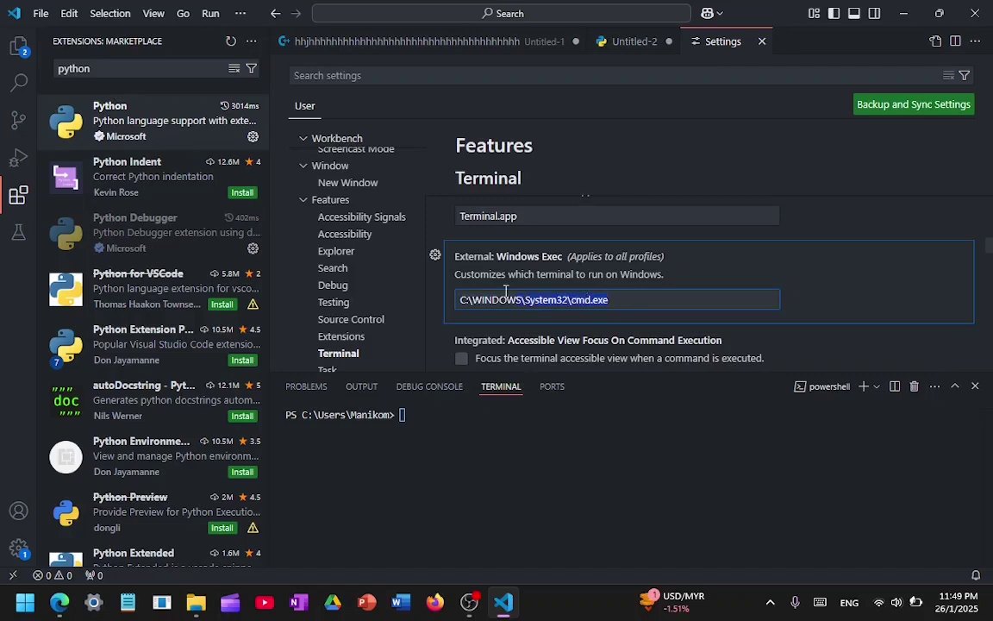
click(593, 301)
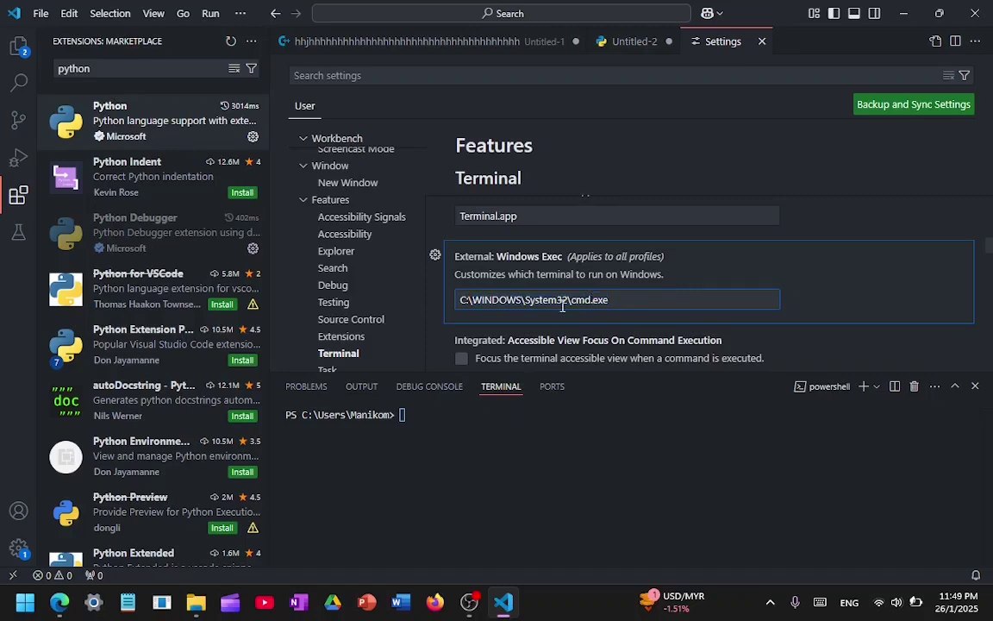
scroll(563, 306, down, 5)
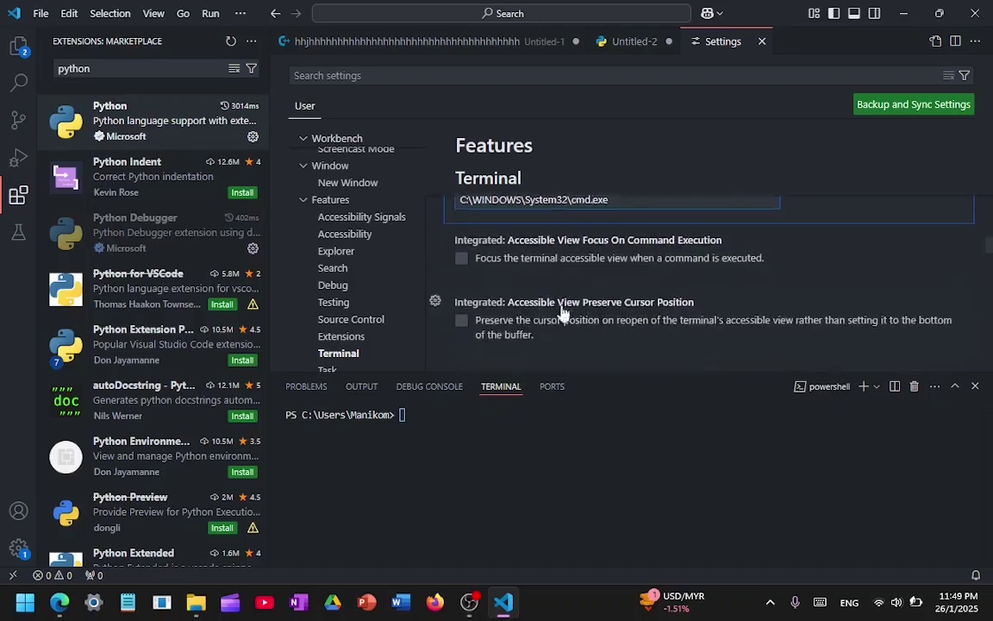
click(470, 601)
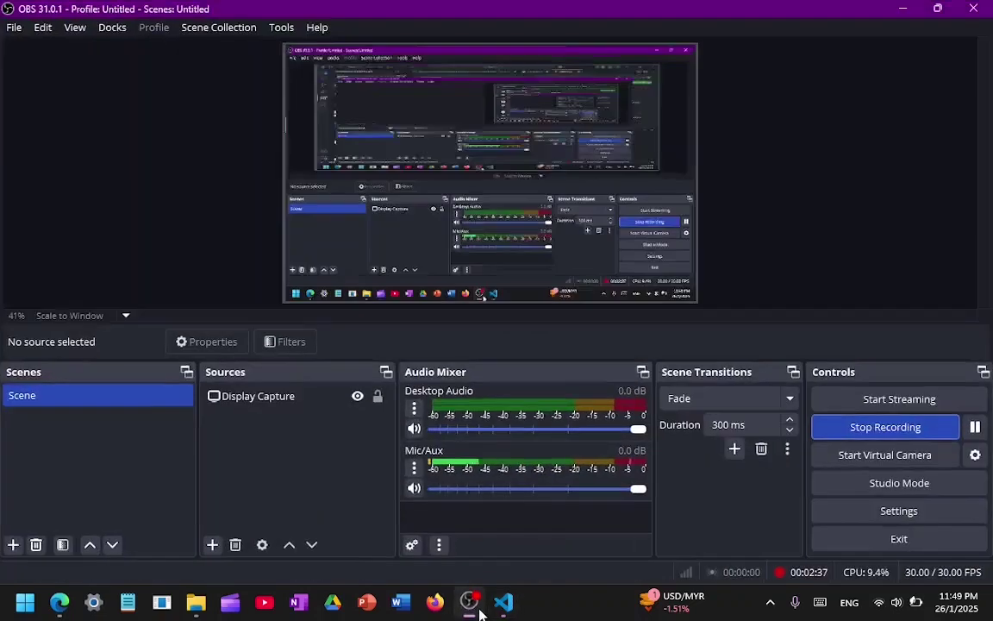
click(505, 603)
Examine the integrated terminal settings, from allowed link schemes and bell duration to cursor blinking, style and width
scroll(599, 255, down, 4)
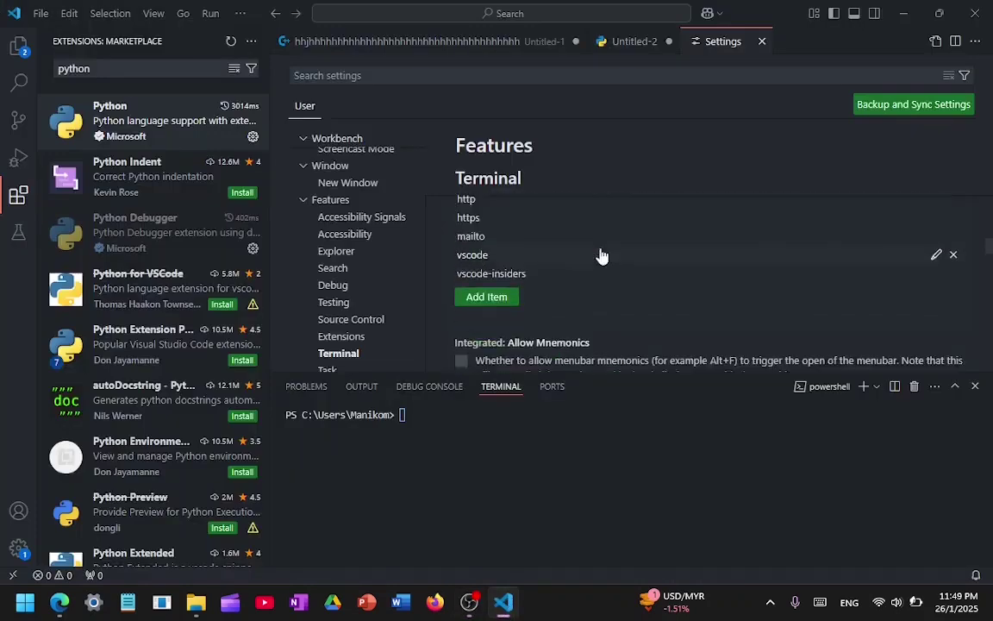
scroll(601, 254, down, 7)
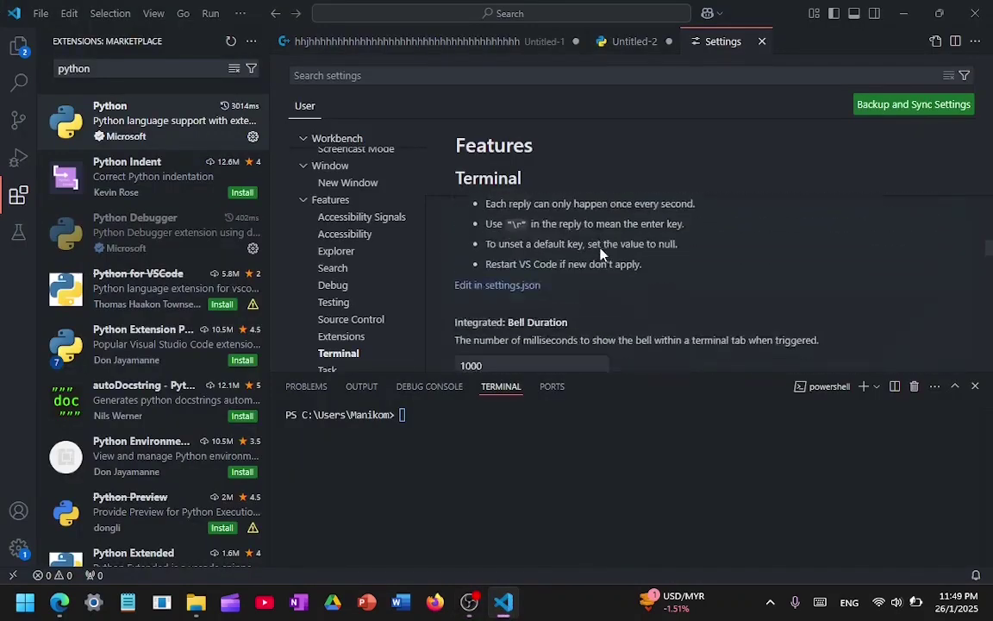
scroll(601, 247, down, 10)
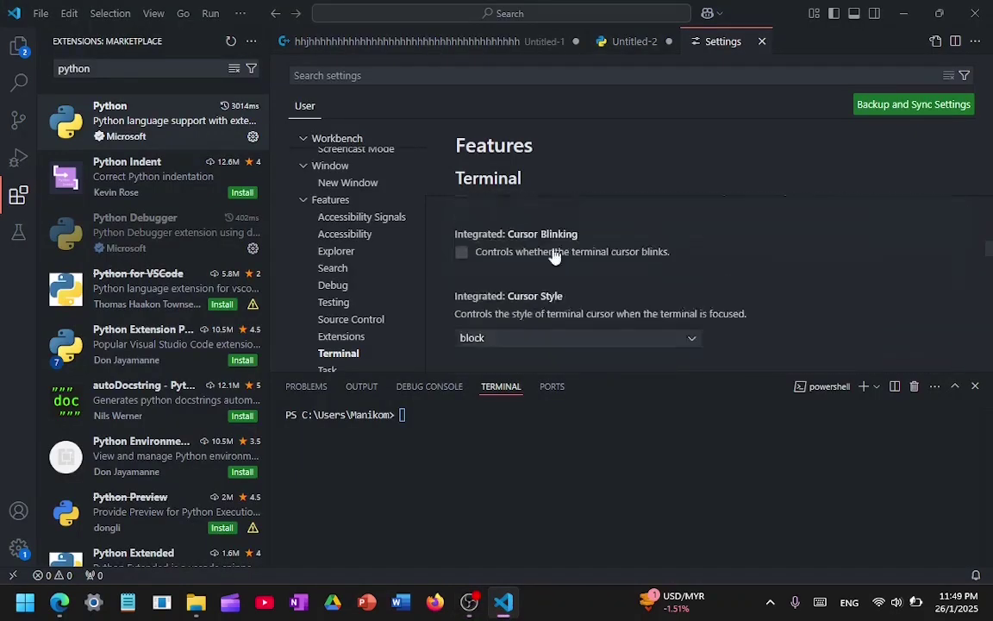
scroll(377, 254, down, 5)
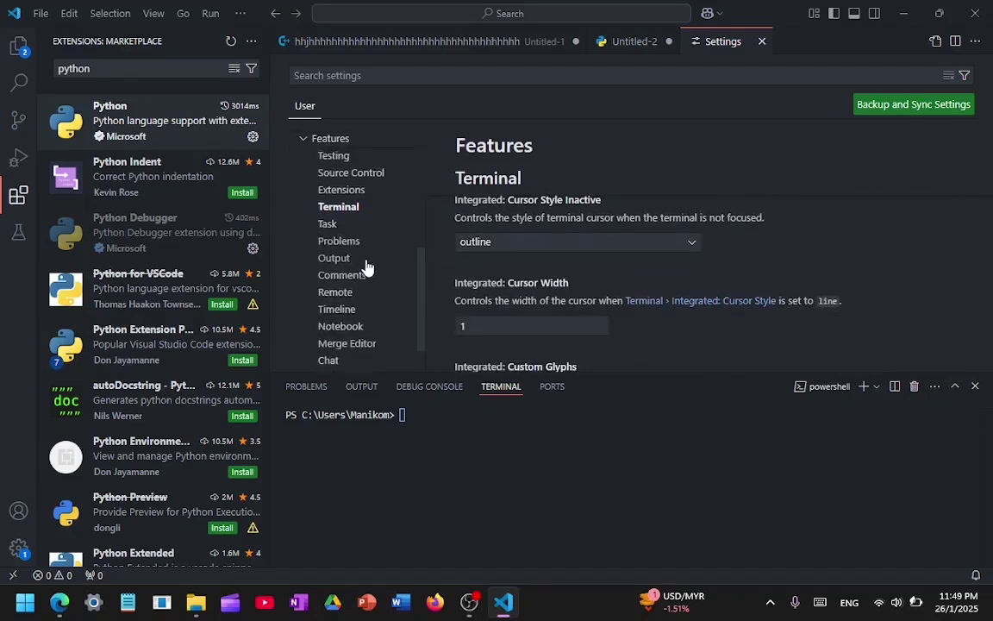
Browse the Application settings for Proxy, Telemetry and Experimental, and continue to the Security section
scroll(367, 268, down, 2)
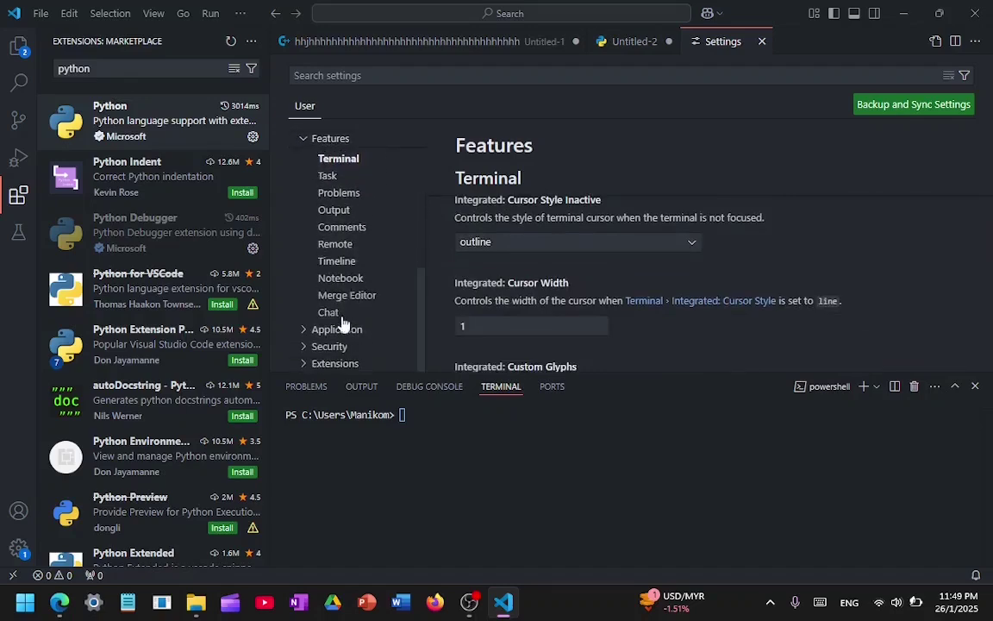
click(332, 330)
scroll(465, 287, down, 4)
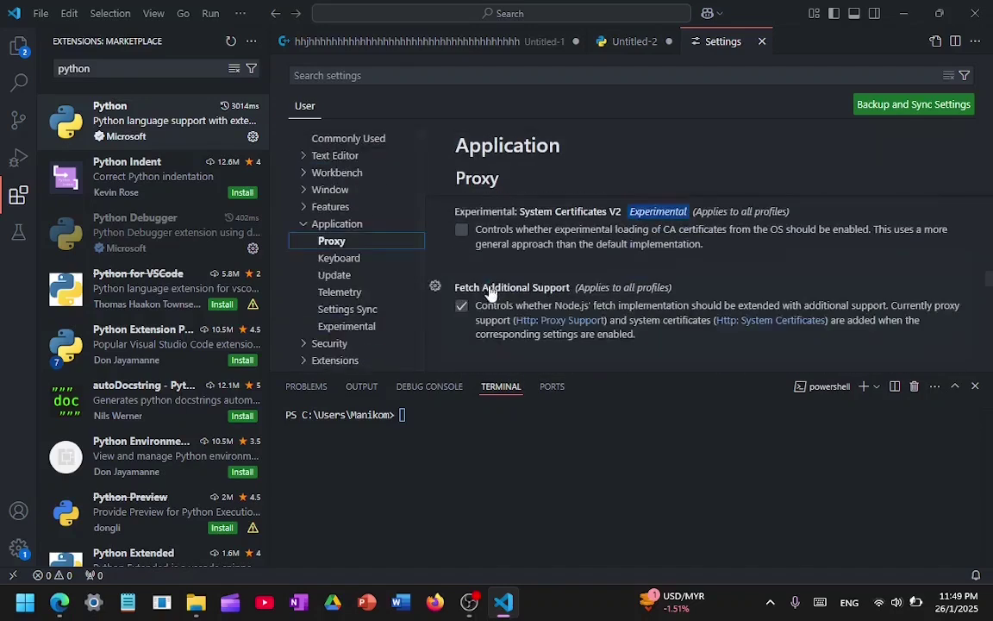
scroll(488, 294, down, 5)
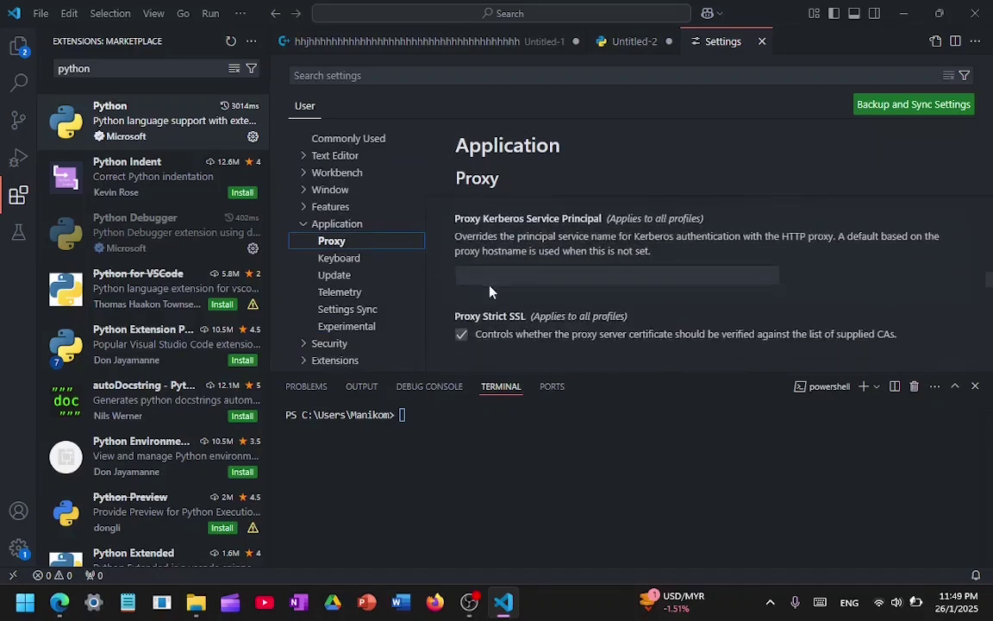
click(367, 295)
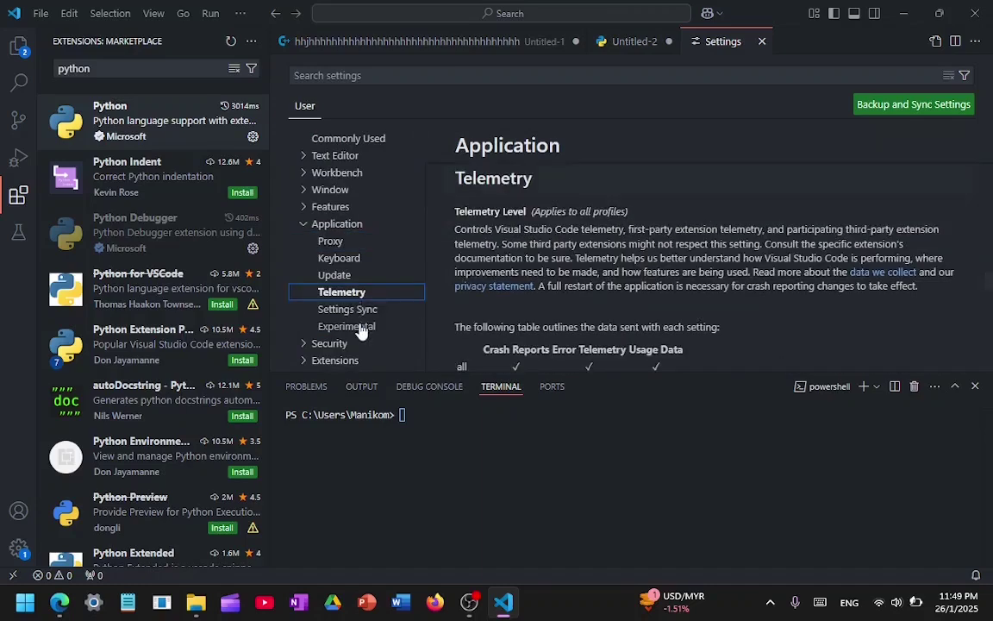
click(373, 327)
scroll(551, 322, down, 3)
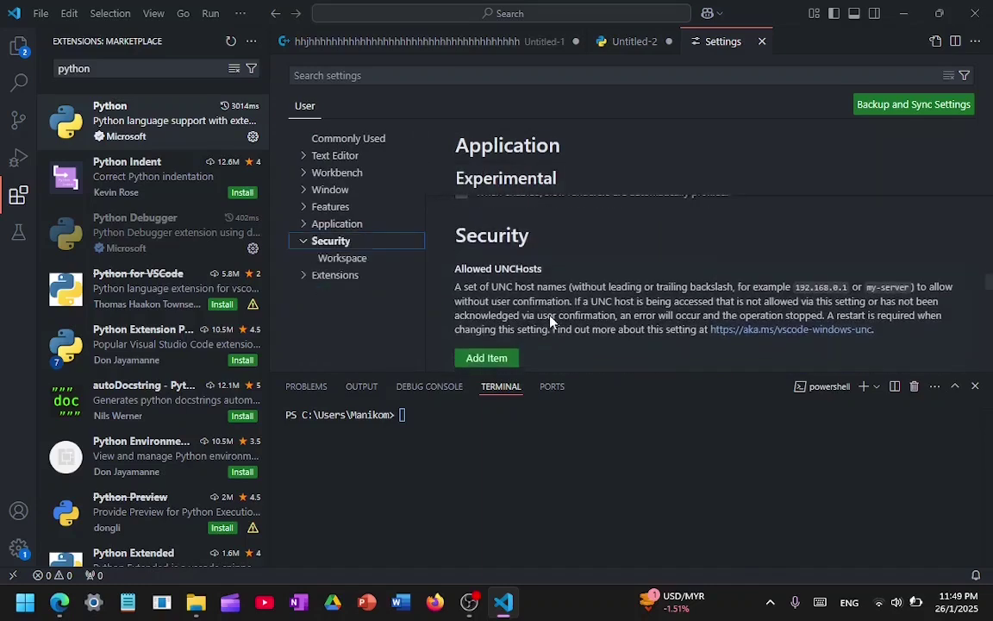
Browse the Extensions settings and examine the Python options from Active State Tool Path to Create Environment
click(362, 276)
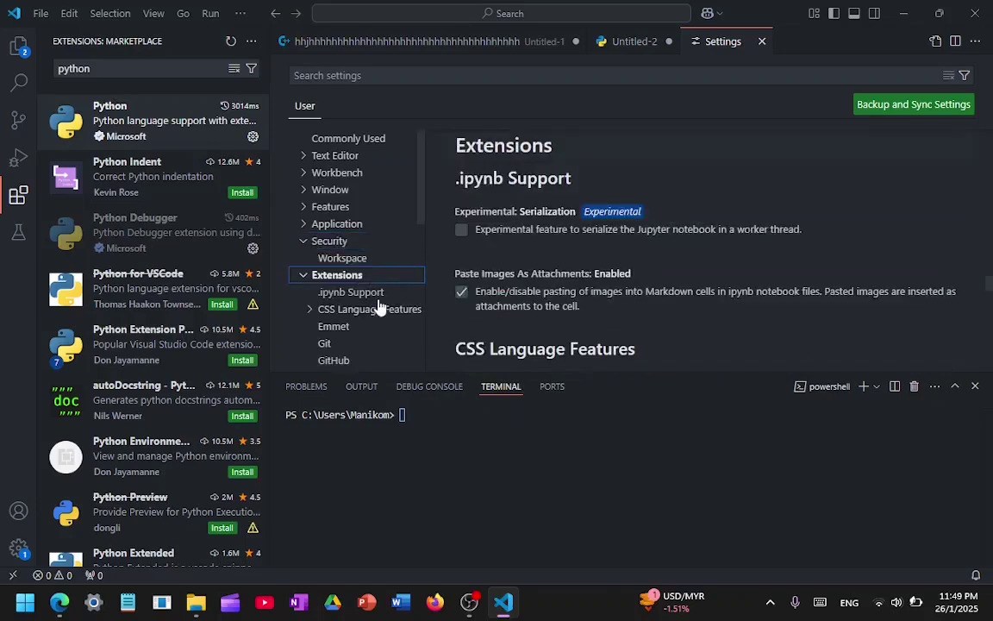
scroll(378, 306, down, 3)
scroll(379, 306, down, 5)
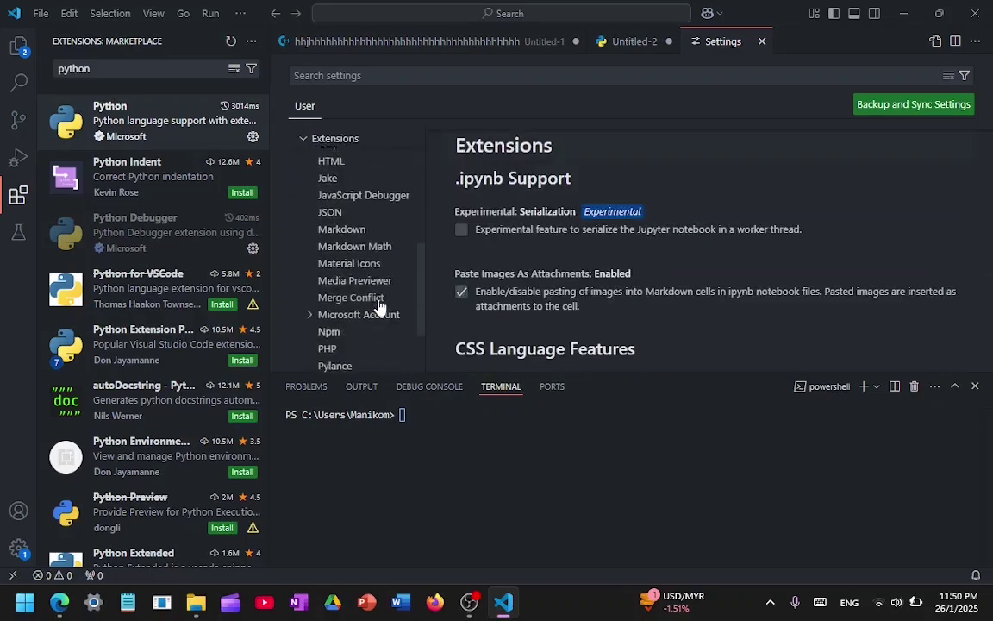
click(336, 297)
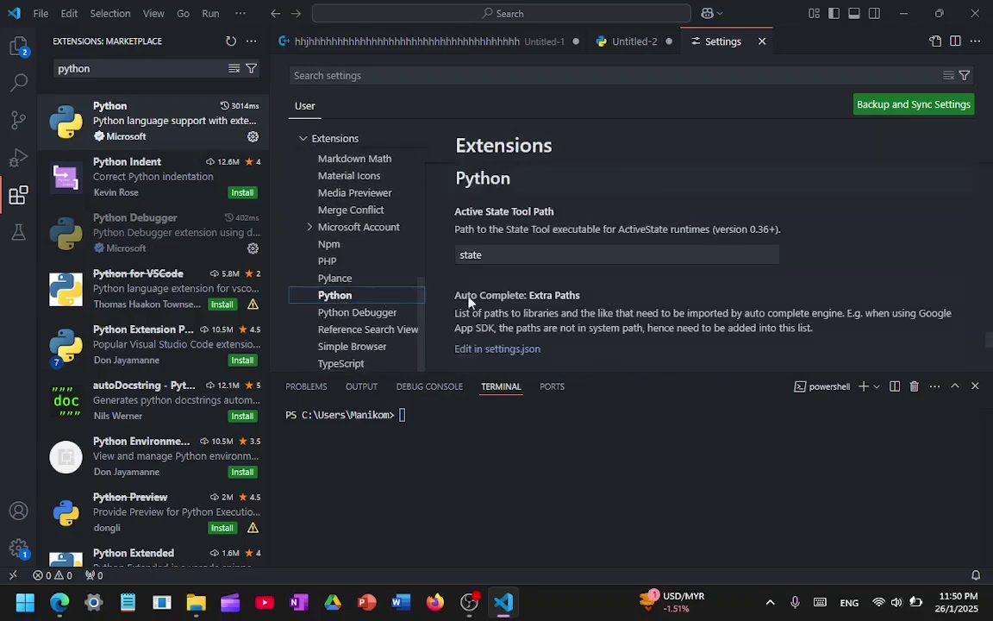
scroll(488, 267, down, 5)
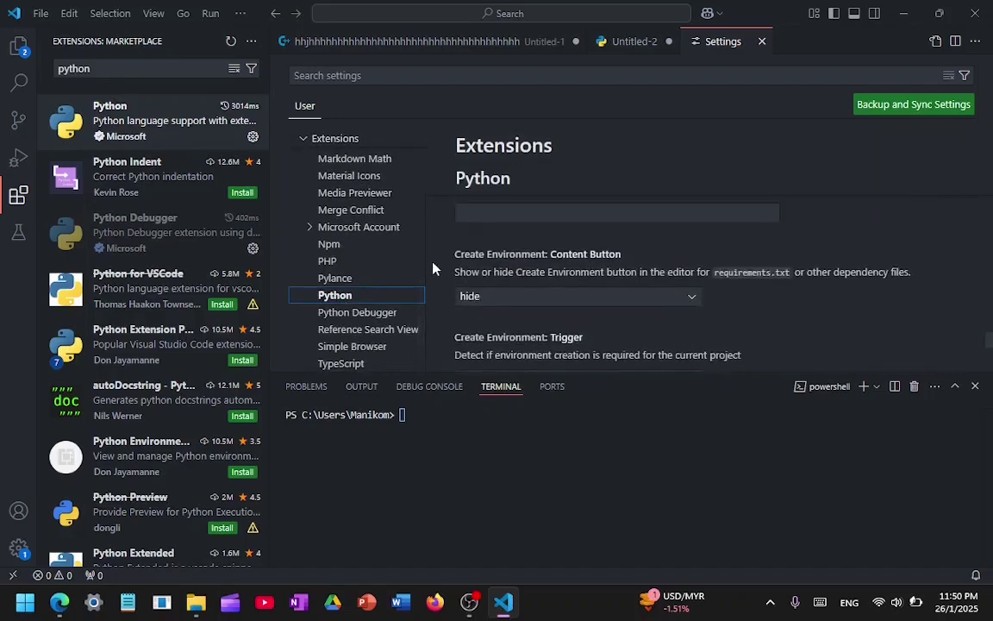
scroll(365, 245, up, 5)
scroll(367, 216, down, 4)
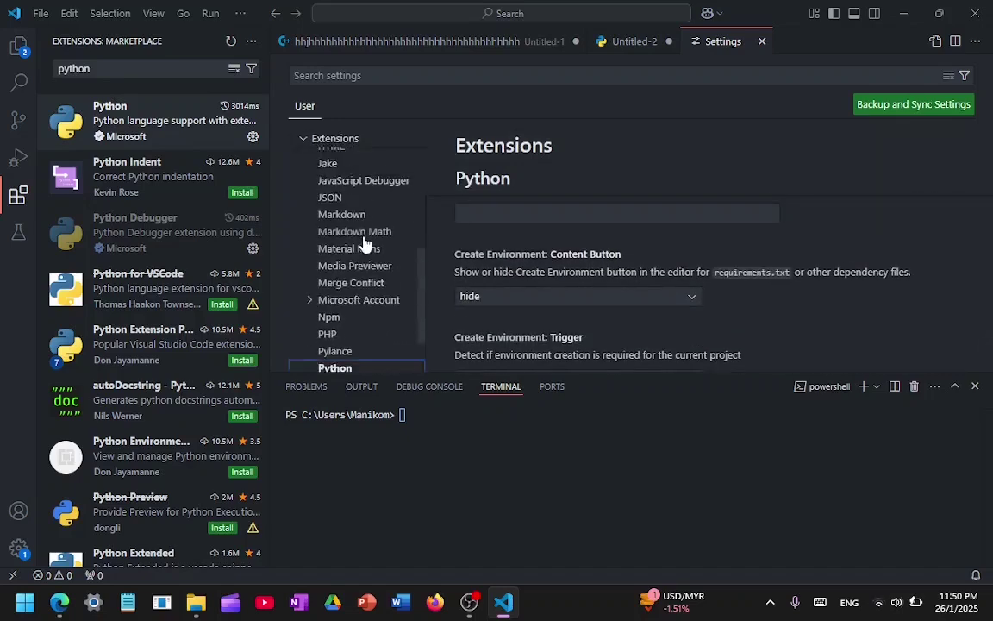
Look at the Pylance settings and examine the Python extension settings down to Missing Package Severity and Pipenv Path
click(359, 317)
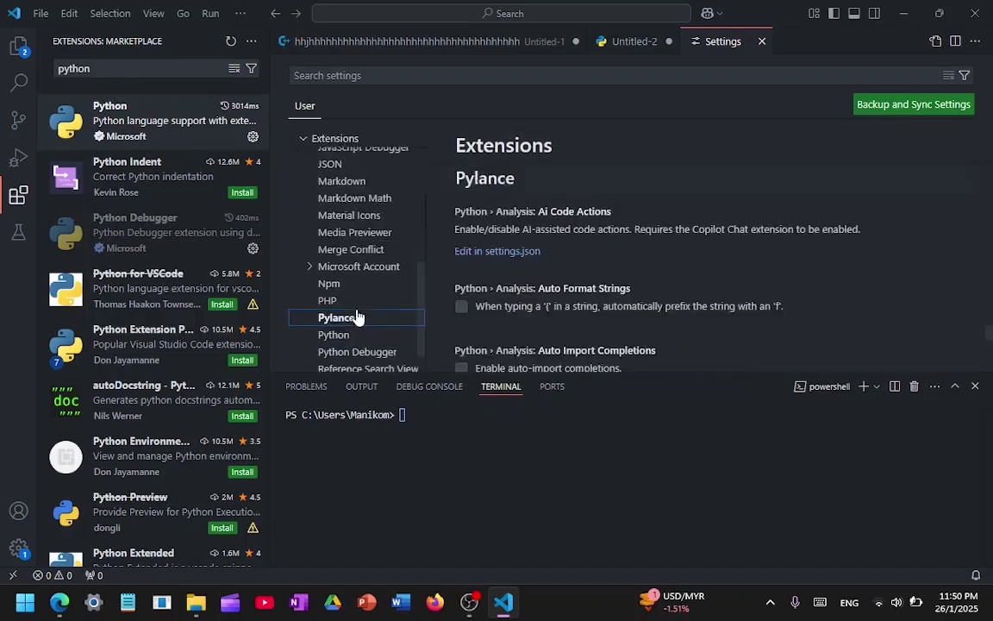
click(366, 336)
scroll(570, 311, down, 5)
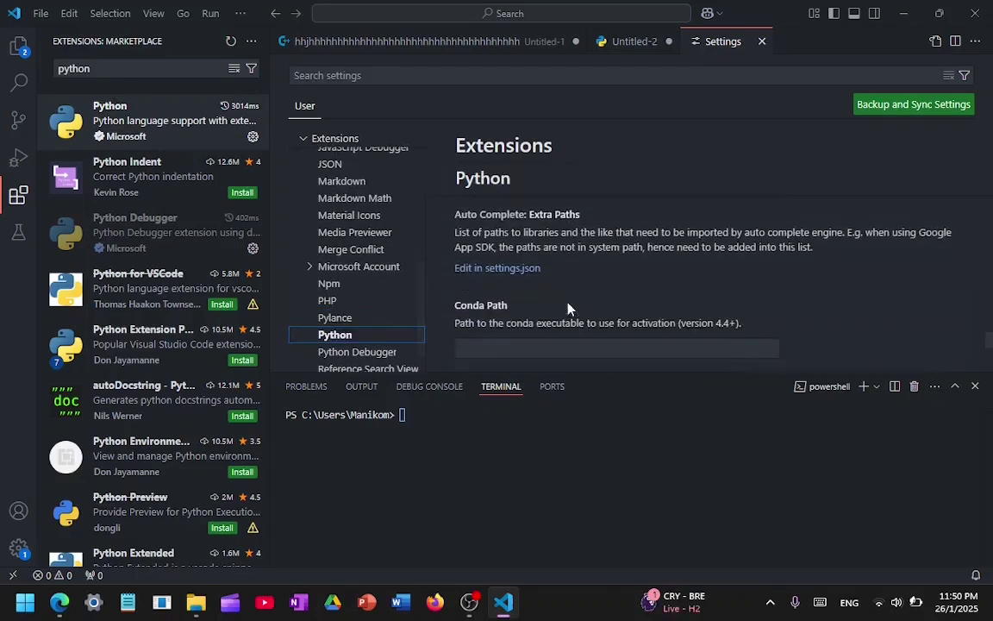
scroll(569, 310, down, 10)
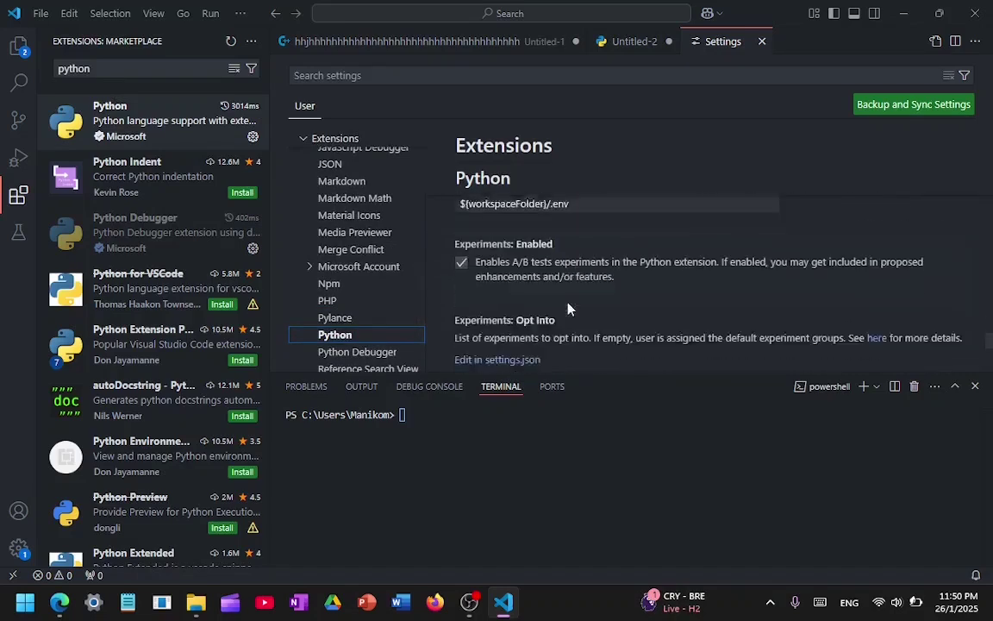
scroll(556, 321, down, 2)
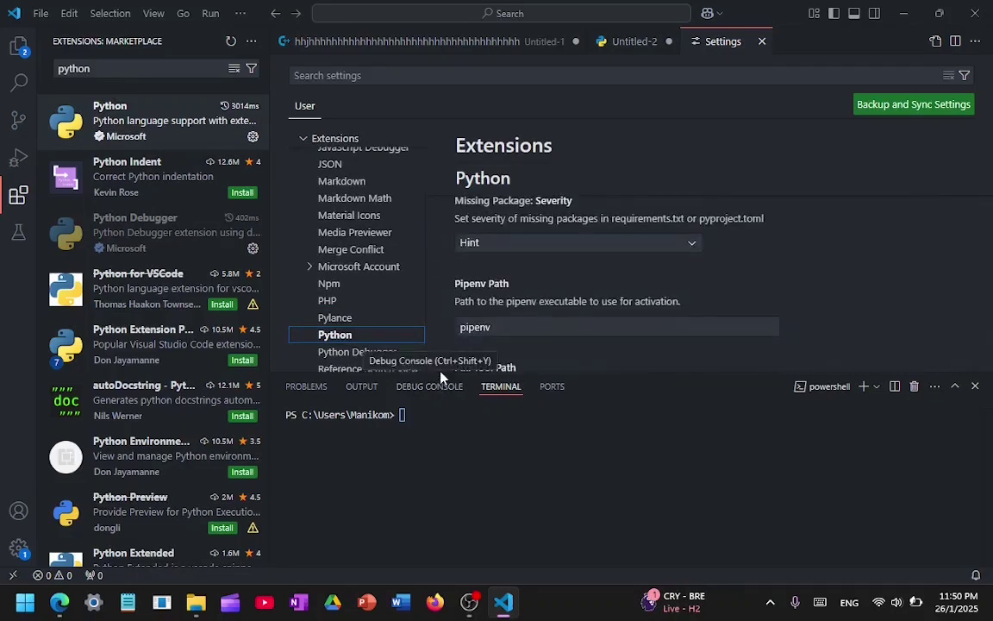
Reduce the height of the terminal panel and switch to the Untitled-1 file
drag(445, 374, 435, 449)
scroll(373, 349, up, 5)
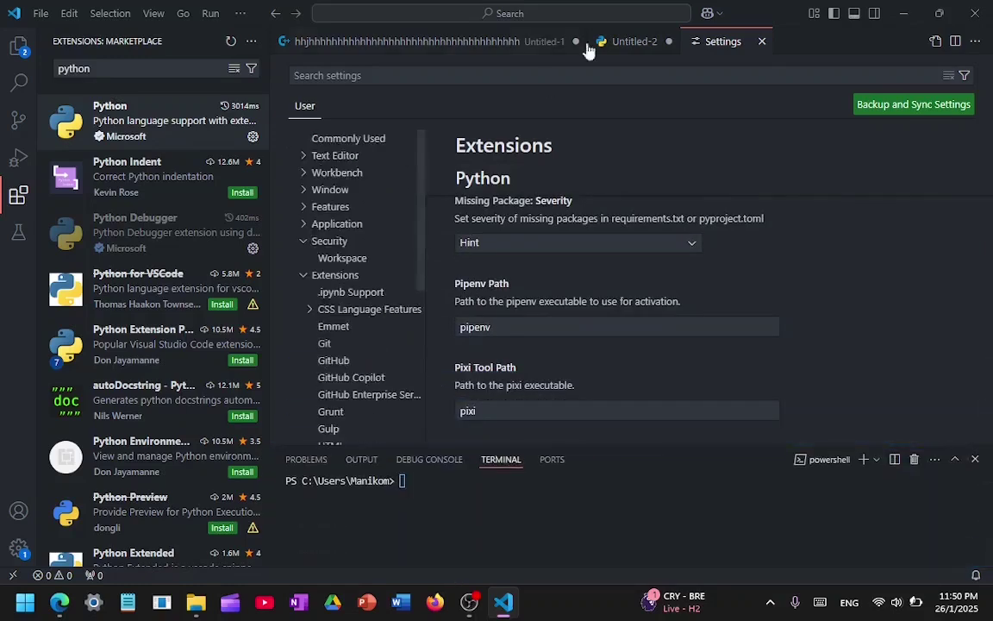
click(475, 43)
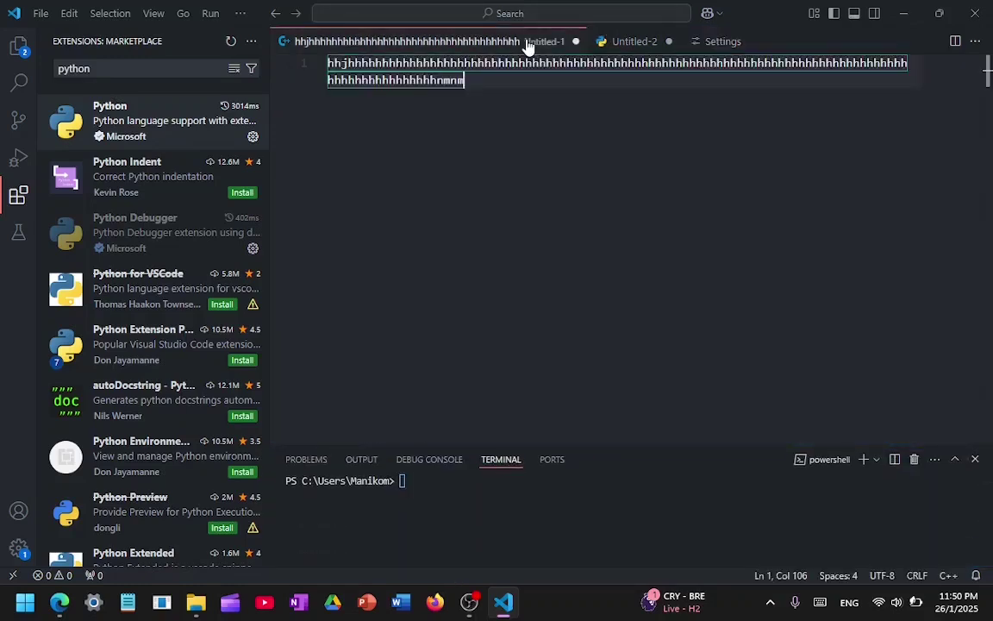
click(472, 603)
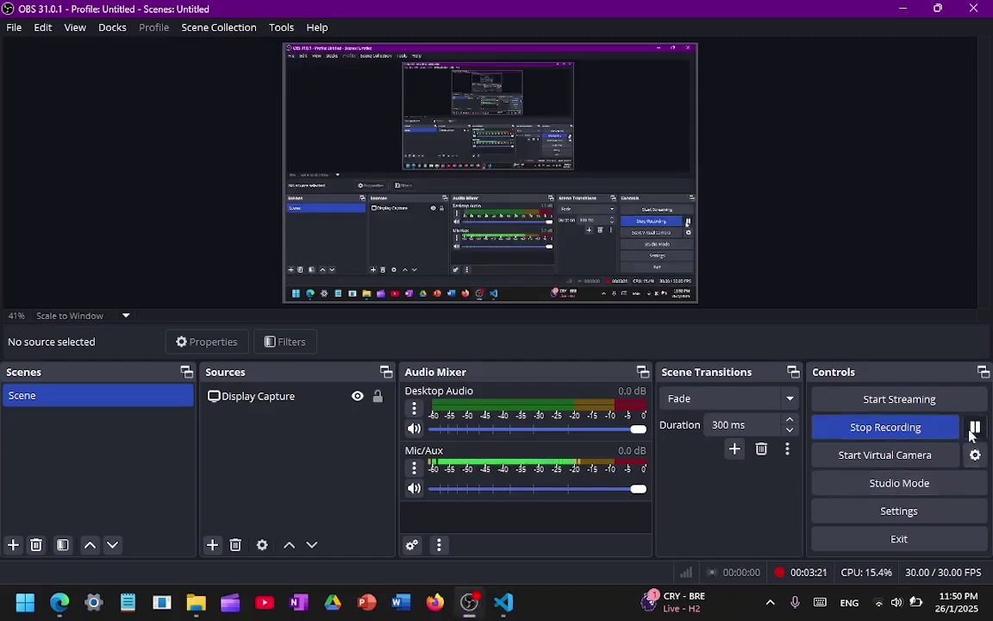
key(alt+Tab)
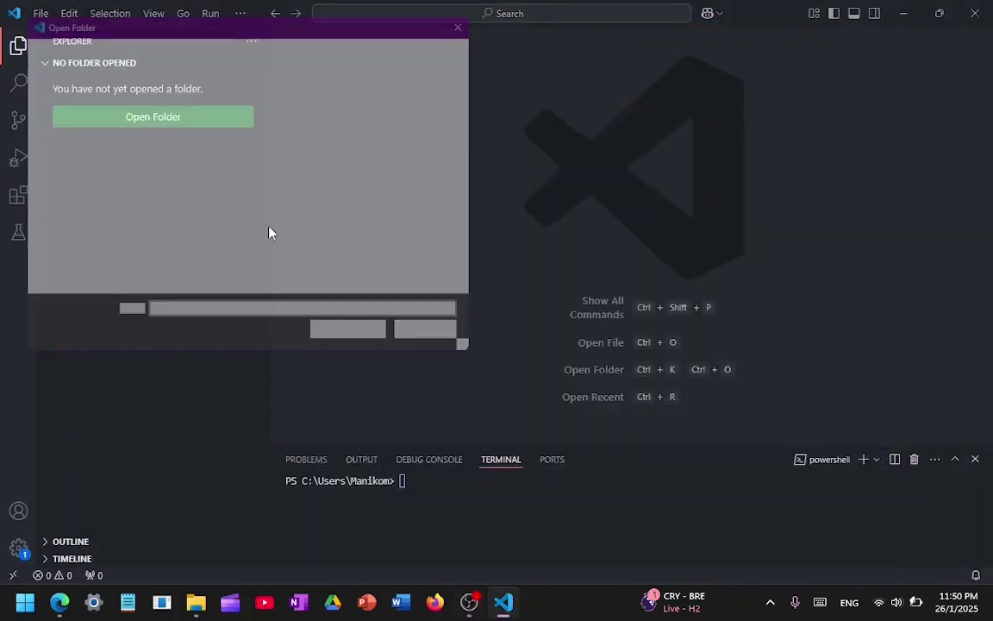
Create a new folder named code in the user's home folder and open it as the workspace
right_click(397, 274)
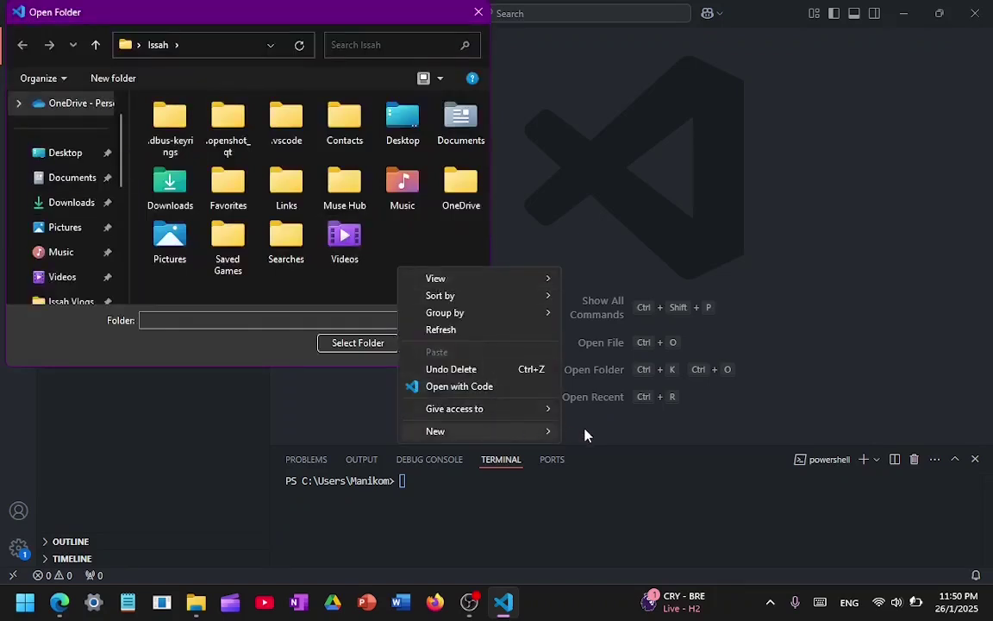
mouse_move(552, 431)
click(593, 238)
text(code)
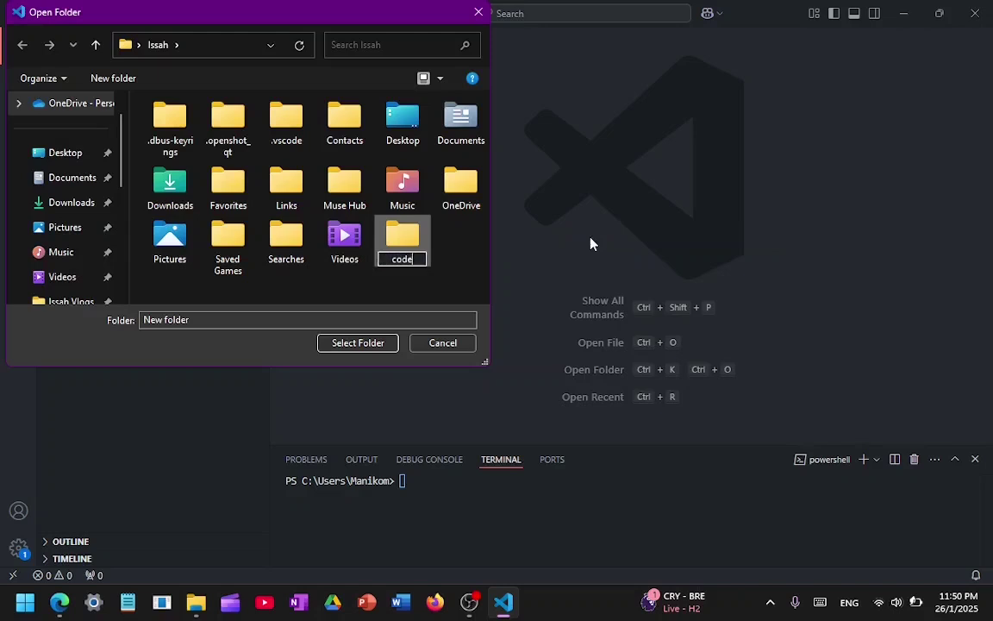
key(Return)
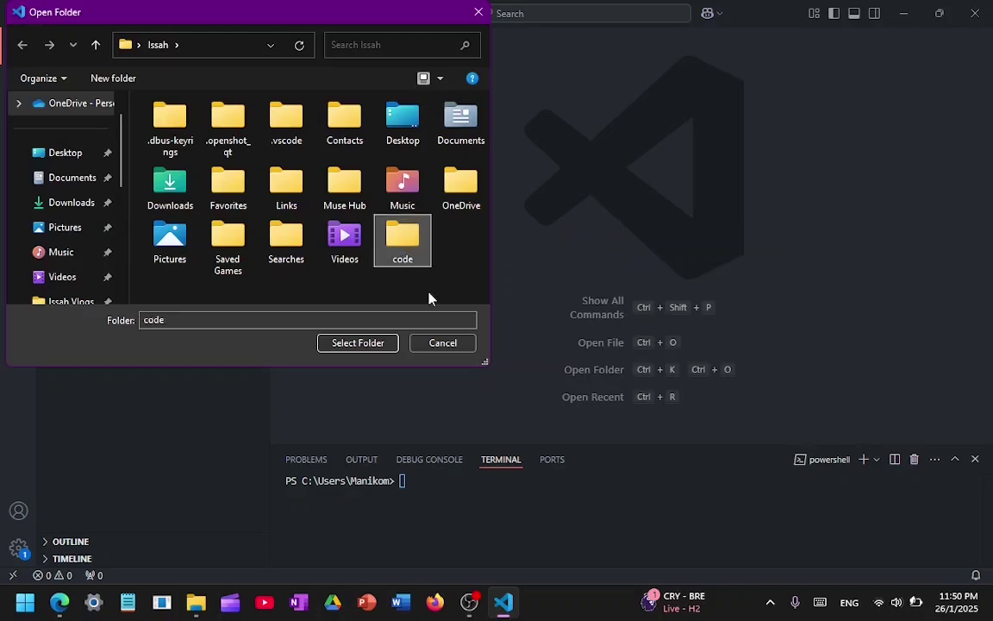
click(368, 341)
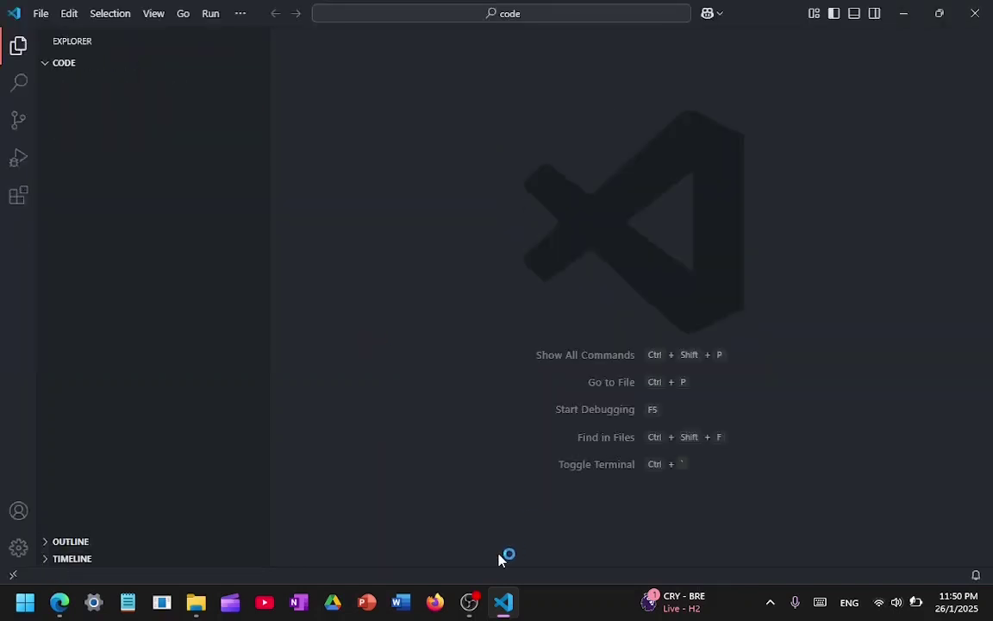
Create a file named ma in the code folder and trust the authors of the folder's files
click(200, 67)
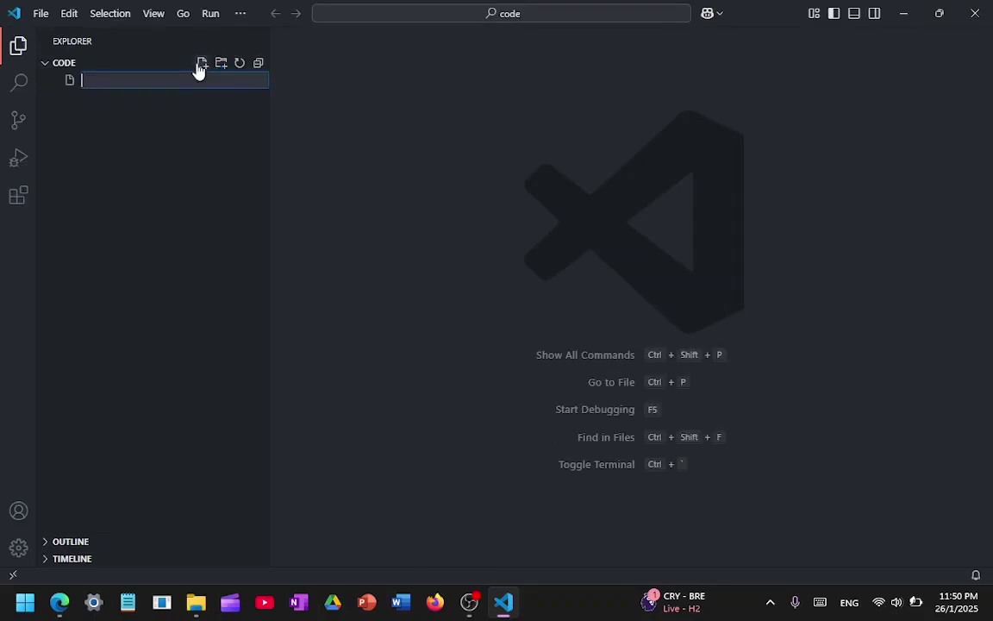
text(ma)
key(Return)
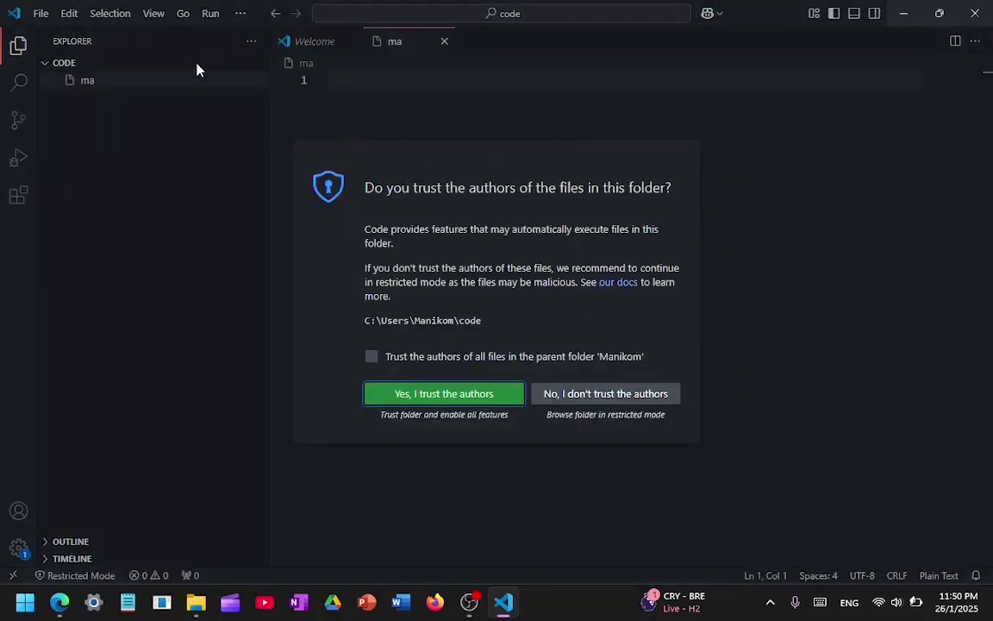
key(Return)
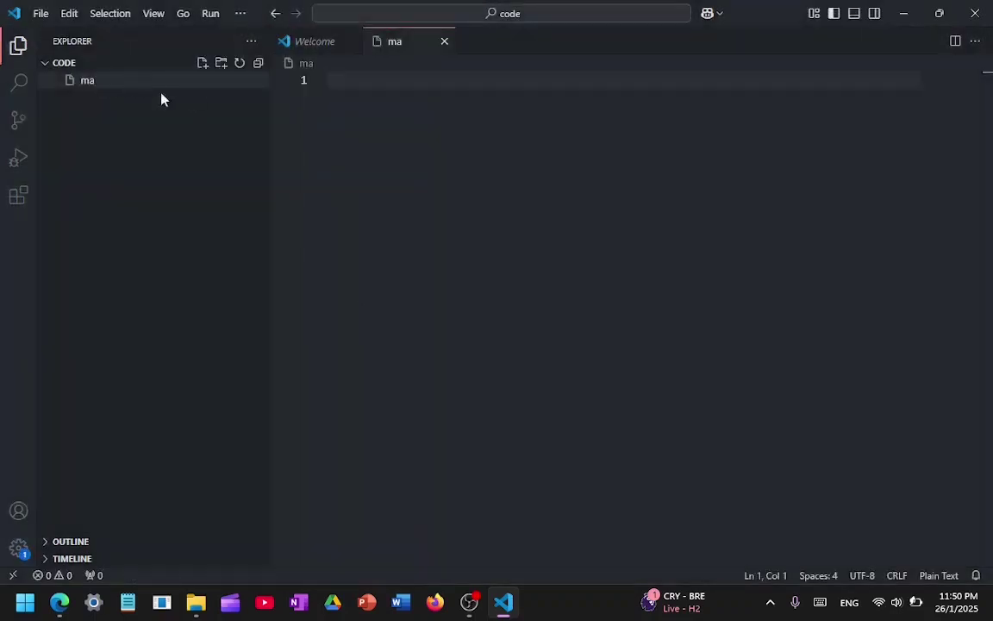
Rename the ma file as main.py
right_click(72, 91)
click(152, 345)
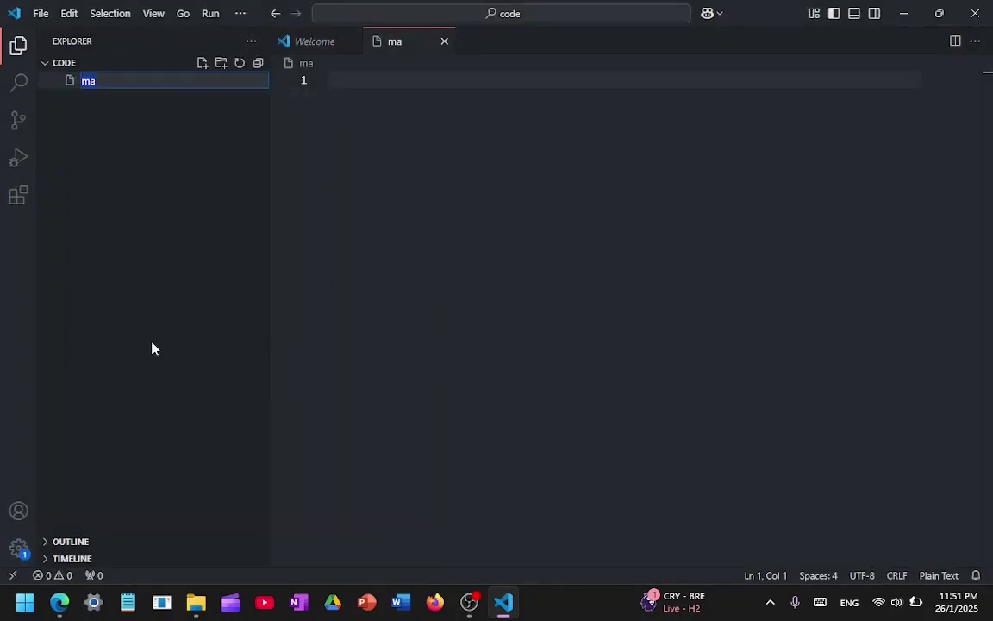
text(main.py)
key(Return)
Insert a blank first line in main.py, undo the trial word print on line 2, and save the file
click(430, 157)
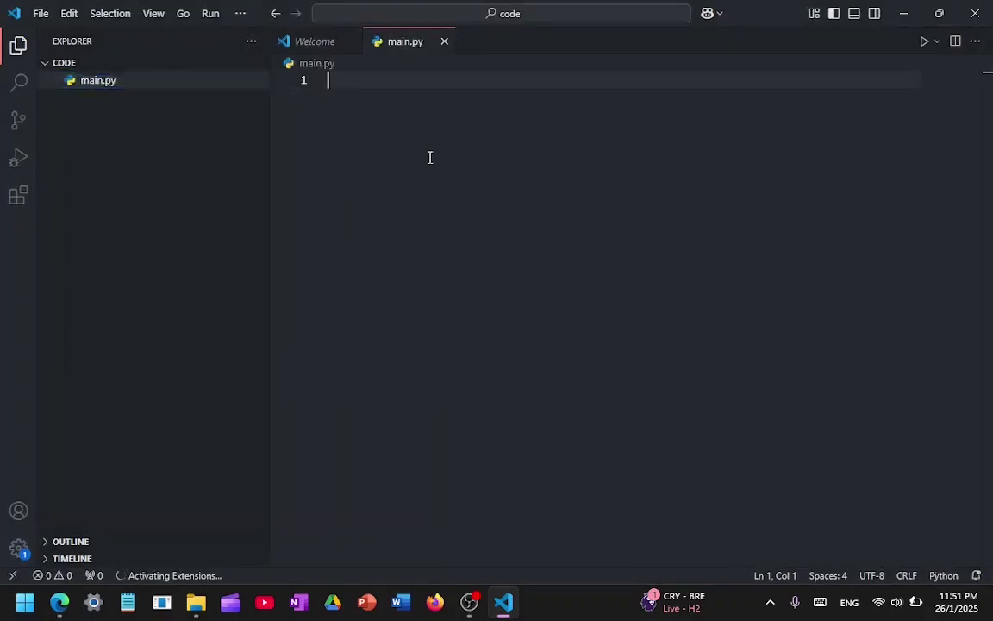
key(Return)
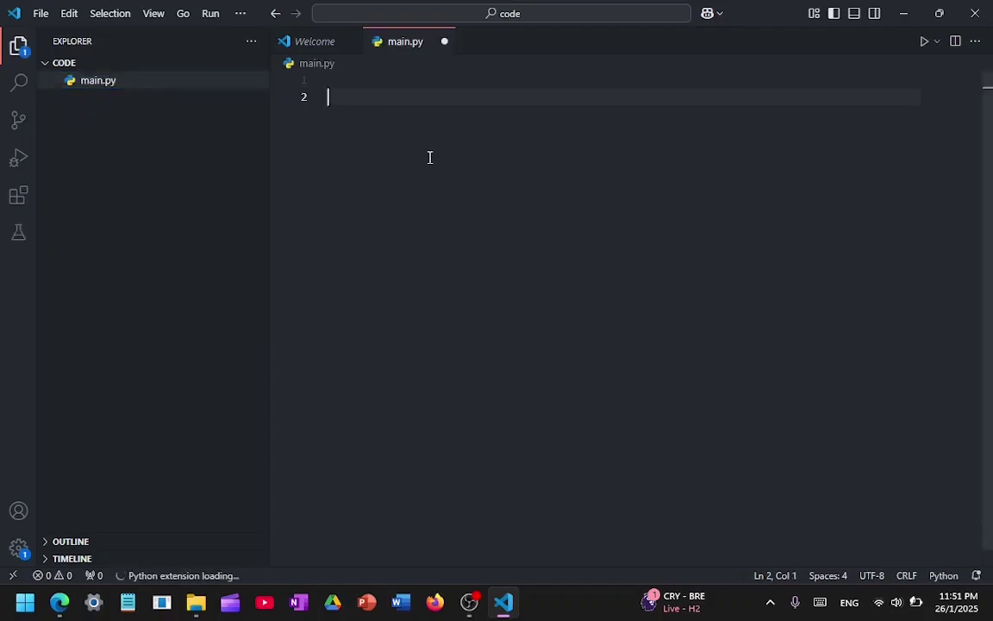
text(print)
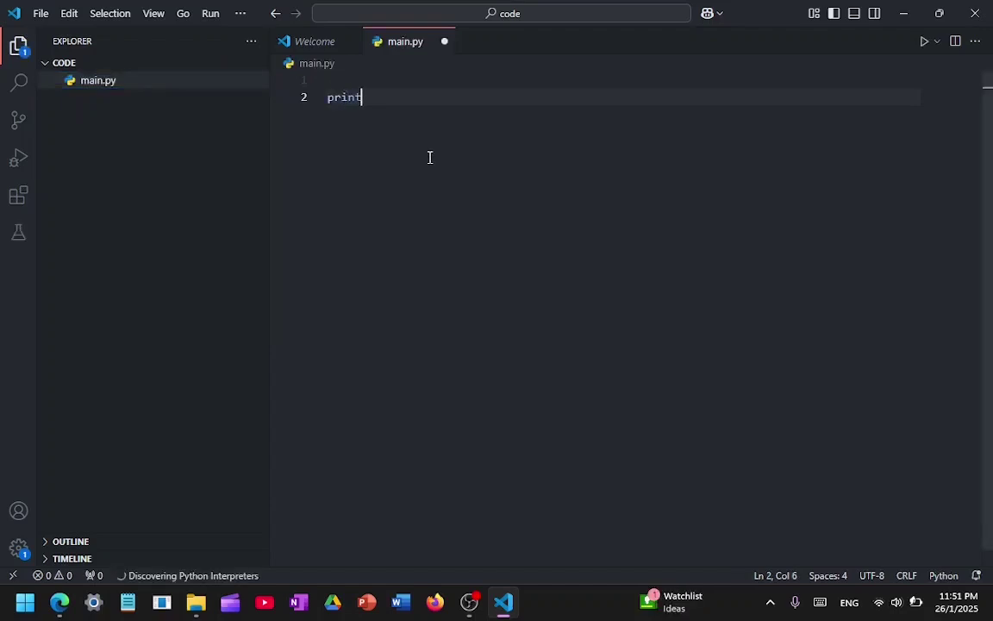
key(ctrl+z)
key(Return)
key(ctrl+s)
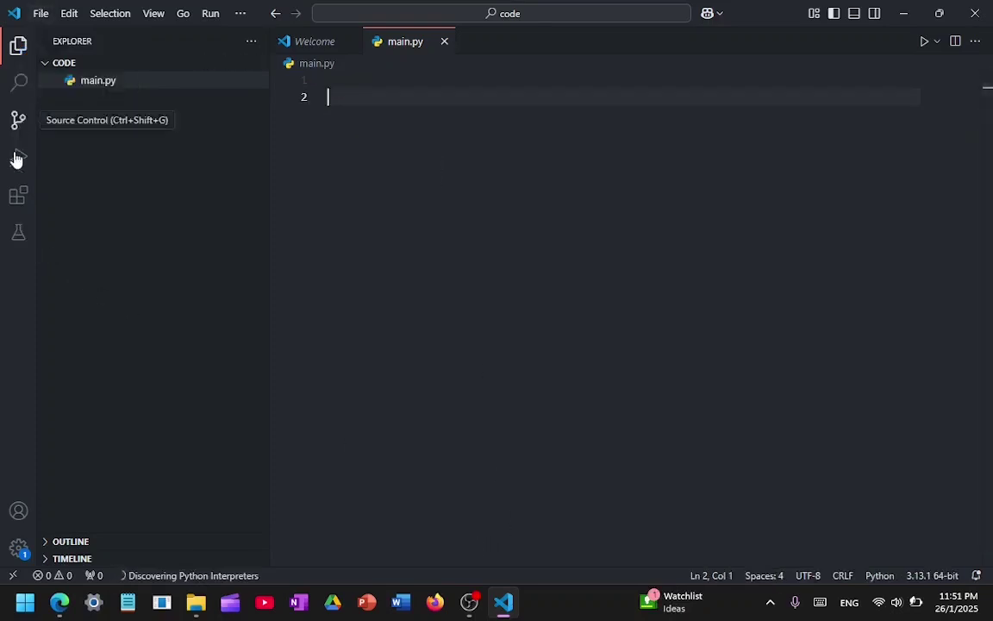
Enter the text ibyi on line 2 of main.py and search the workspace files for iby
click(19, 82)
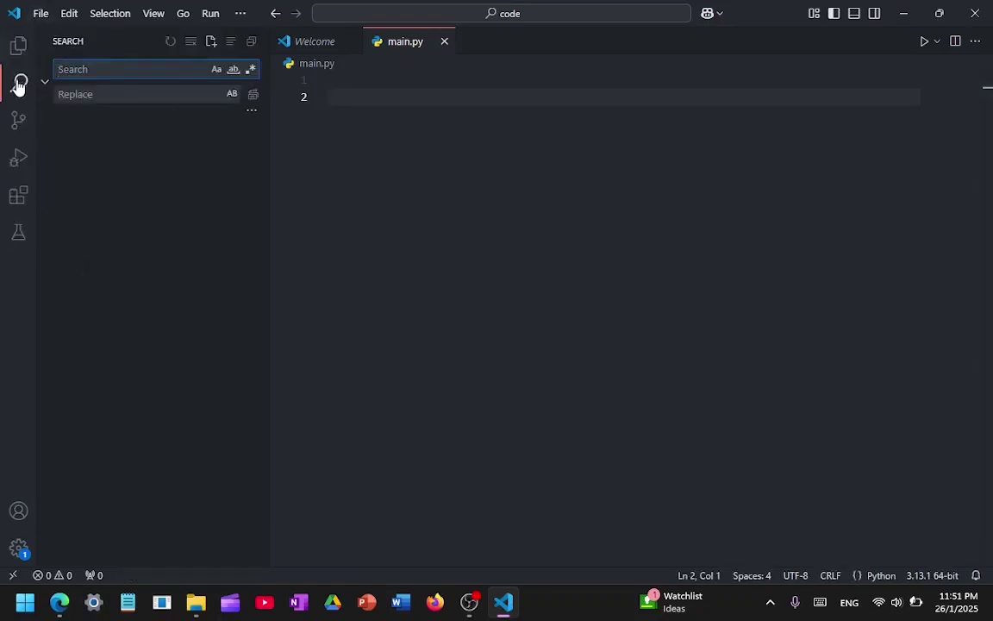
click(465, 144)
text(ibyi)
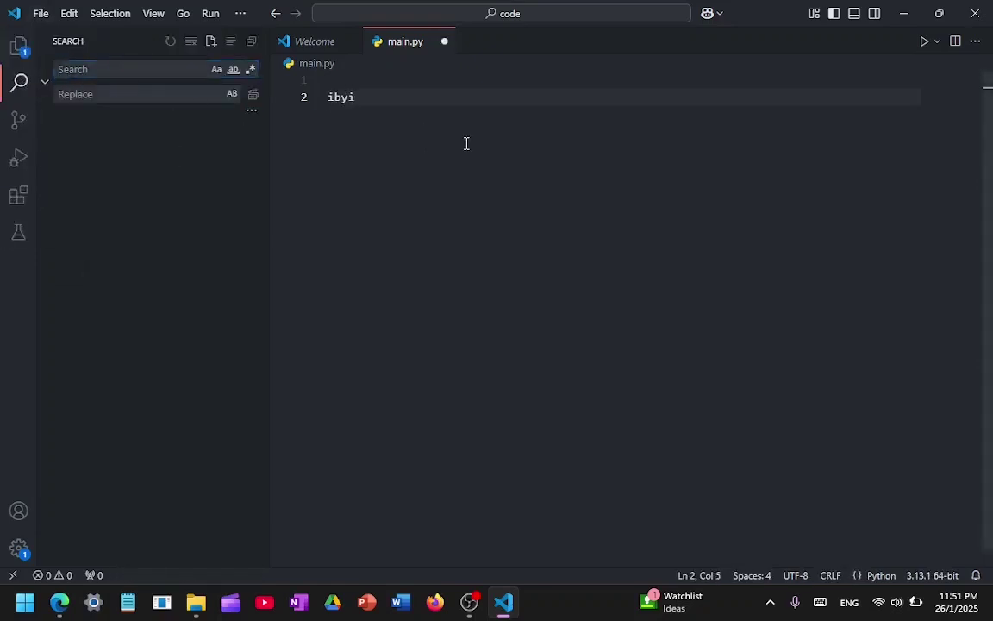
click(190, 73)
text(iby)
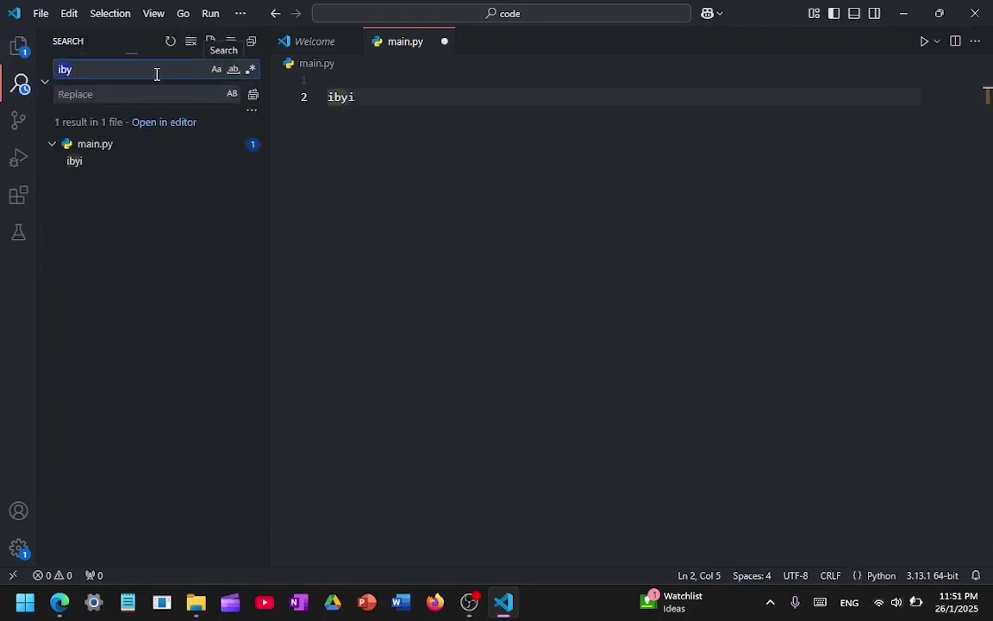
Replace all occurrences of iby with o across the workspace files and confirm the replacement
click(132, 93)
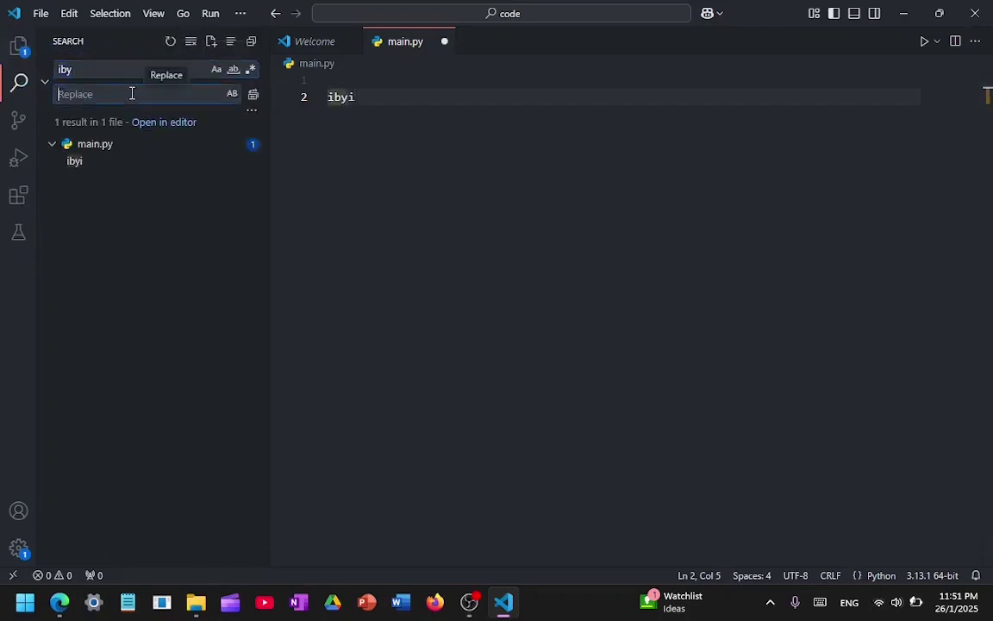
text(o)
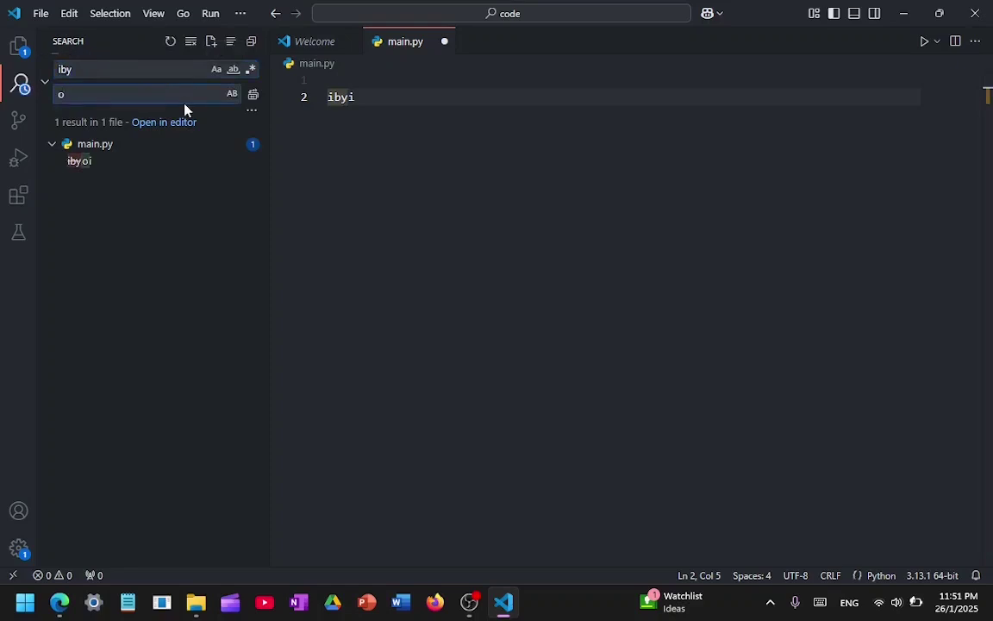
click(251, 96)
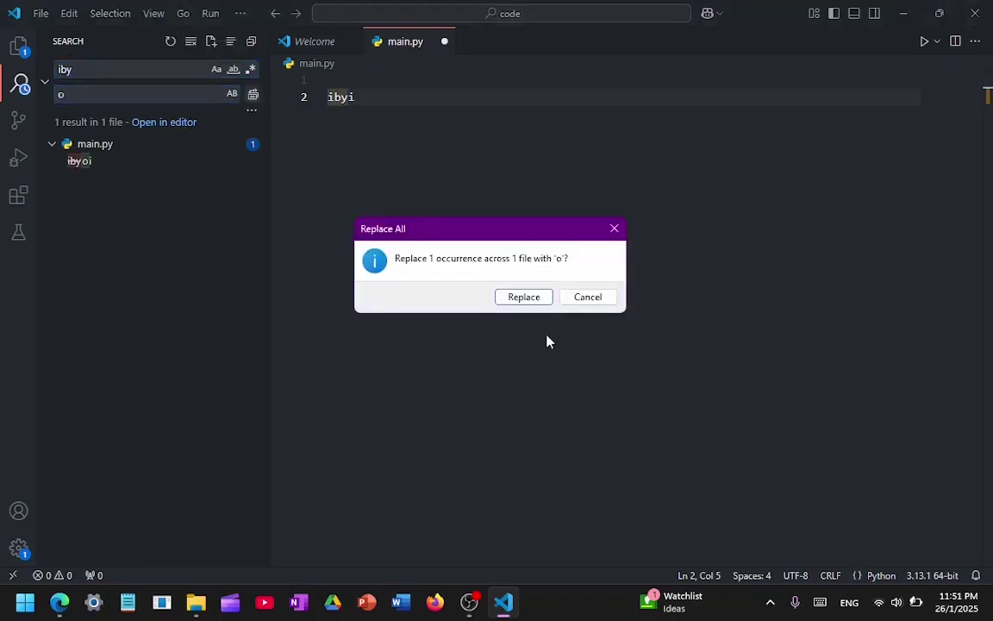
click(525, 297)
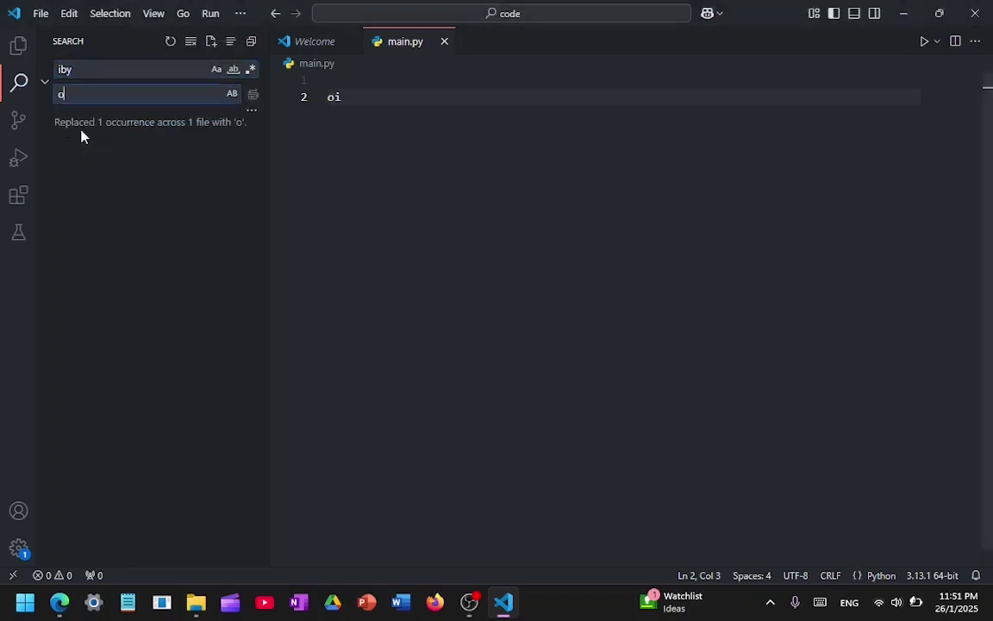
Look at the Source Control view and the Run and Debug view
click(18, 121)
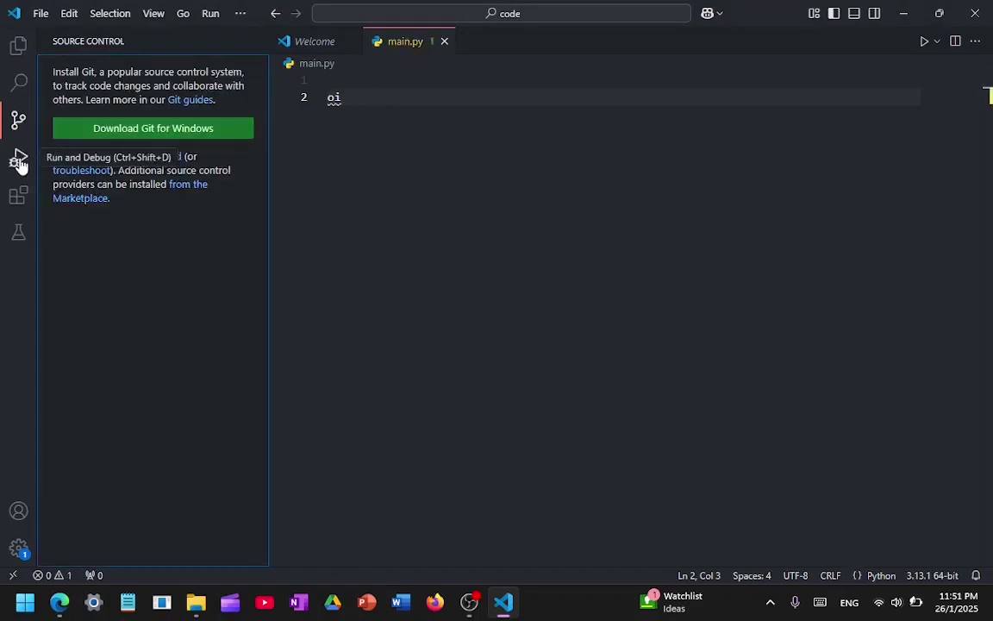
click(19, 160)
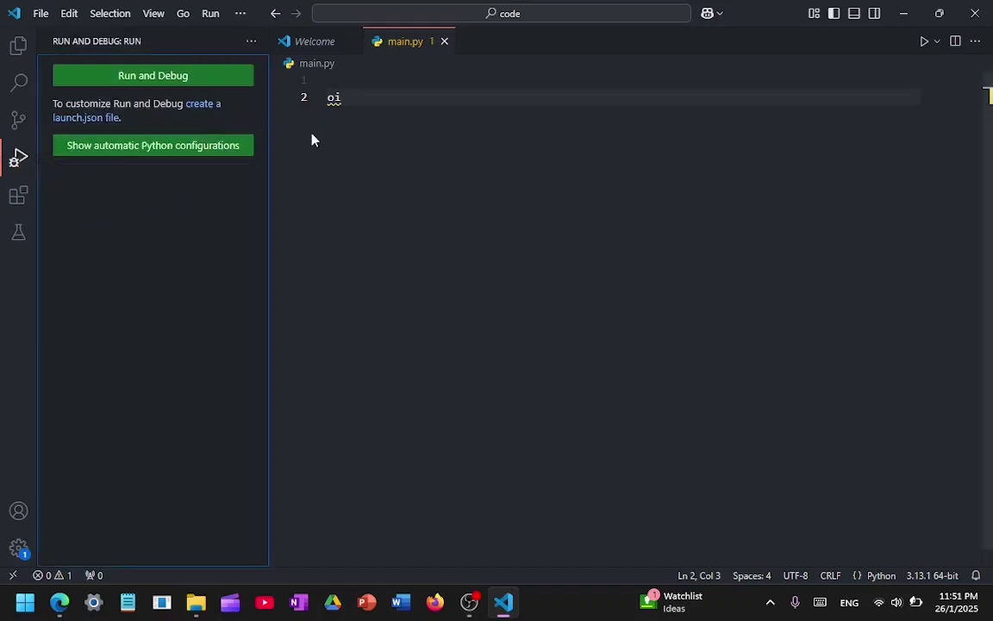
click(413, 112)
key(shift+Home)
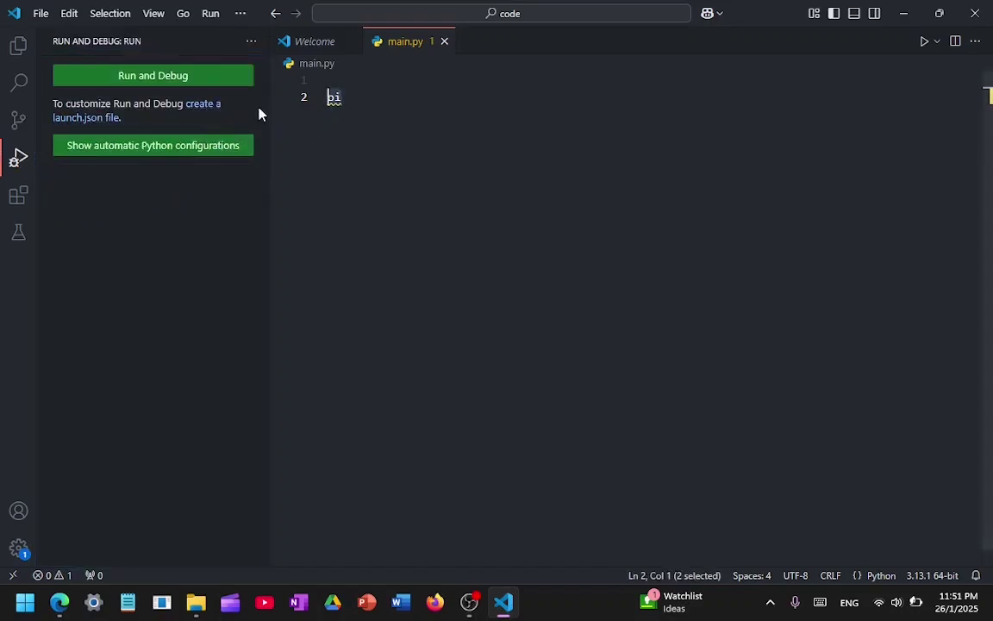
text(printt)
Search the Windows Start menu for python and close the search
key(super)
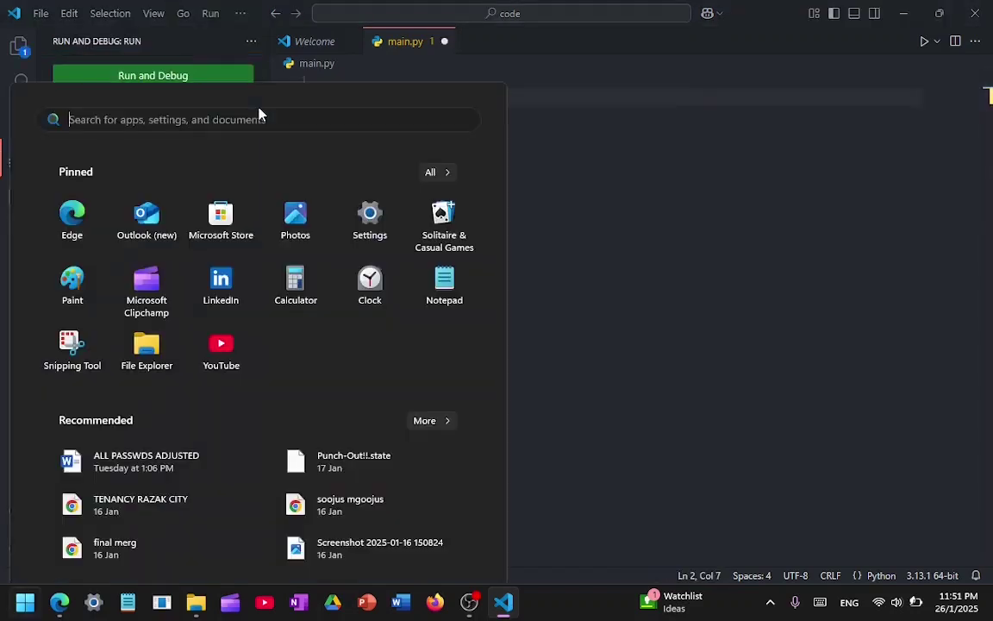
key(super)
key(super)
text(python)
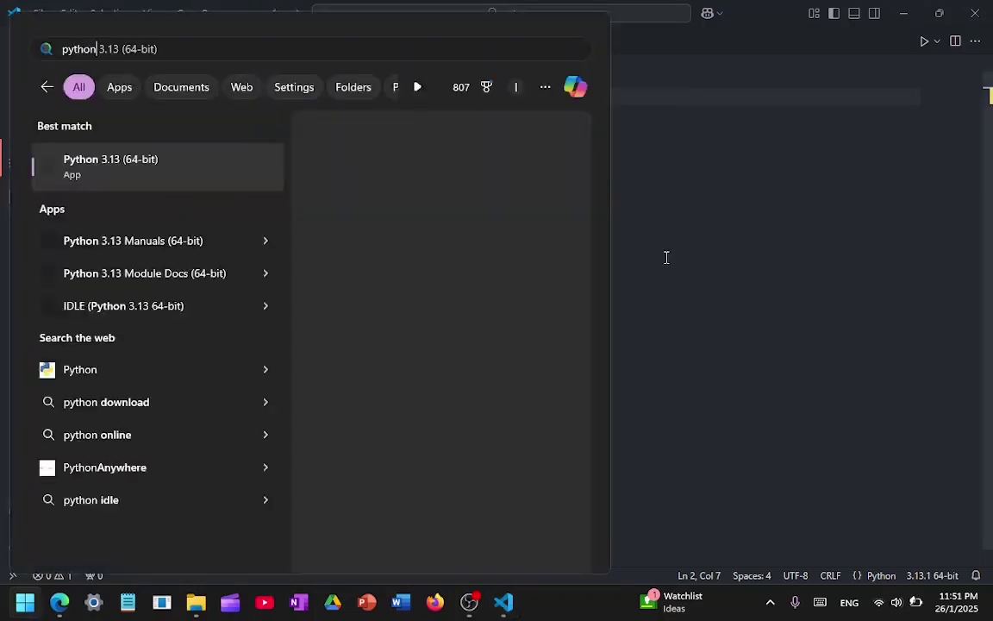
key(super)
Replace the text on line 2 of main.py with print(hello)
drag(422, 117, 300, 108)
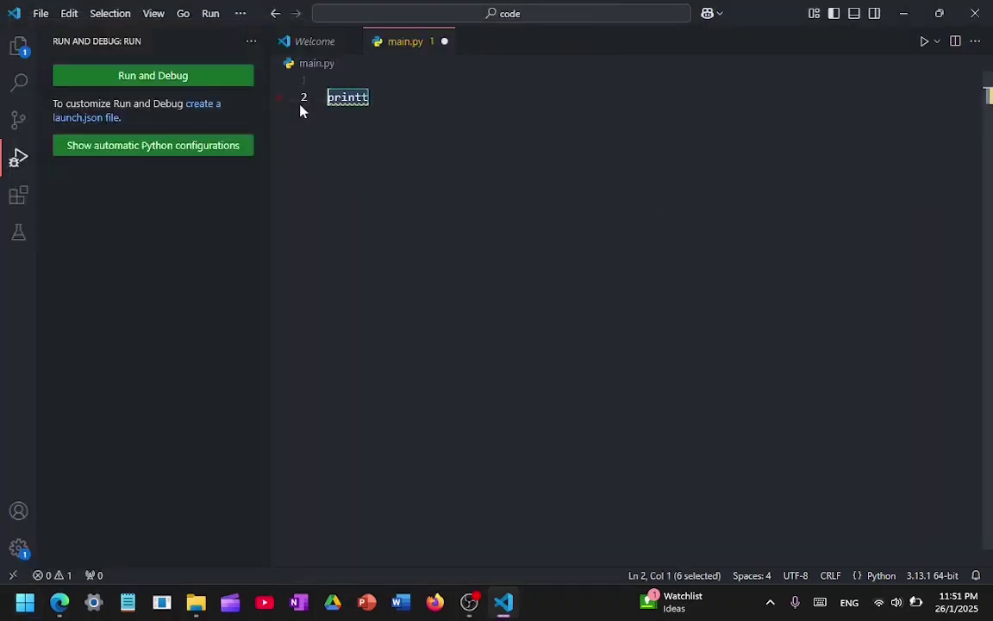
text(print)
text((he)
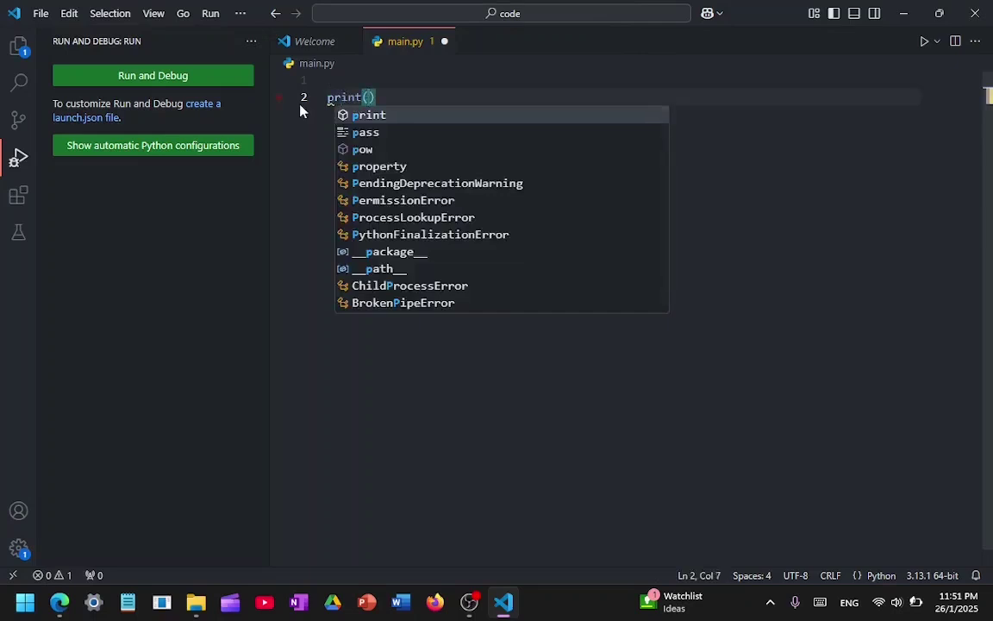
text(llo)
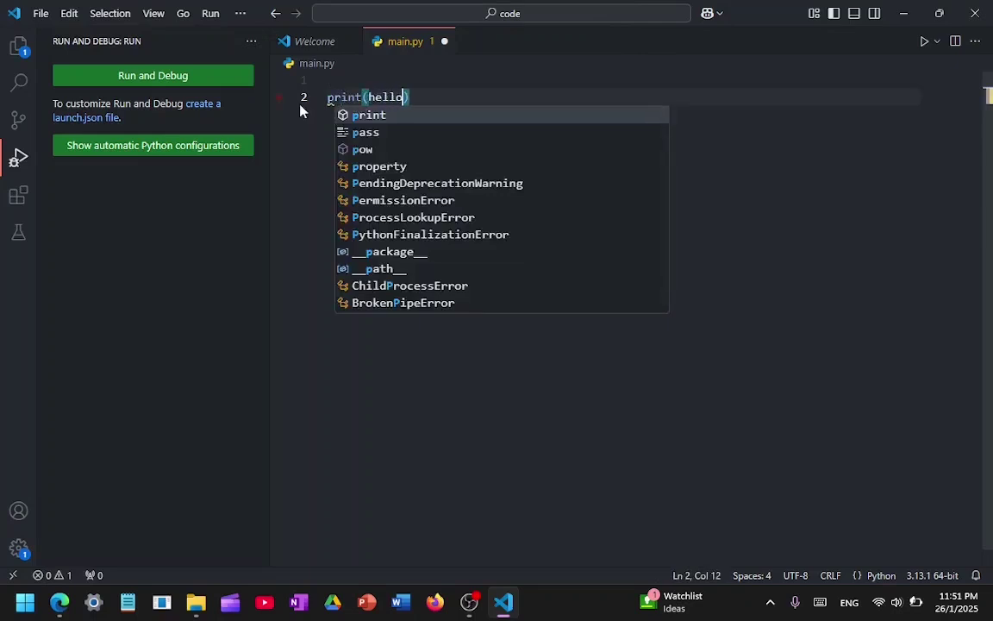
Insert a line above the print statement that reads name = 'n'
click(369, 96)
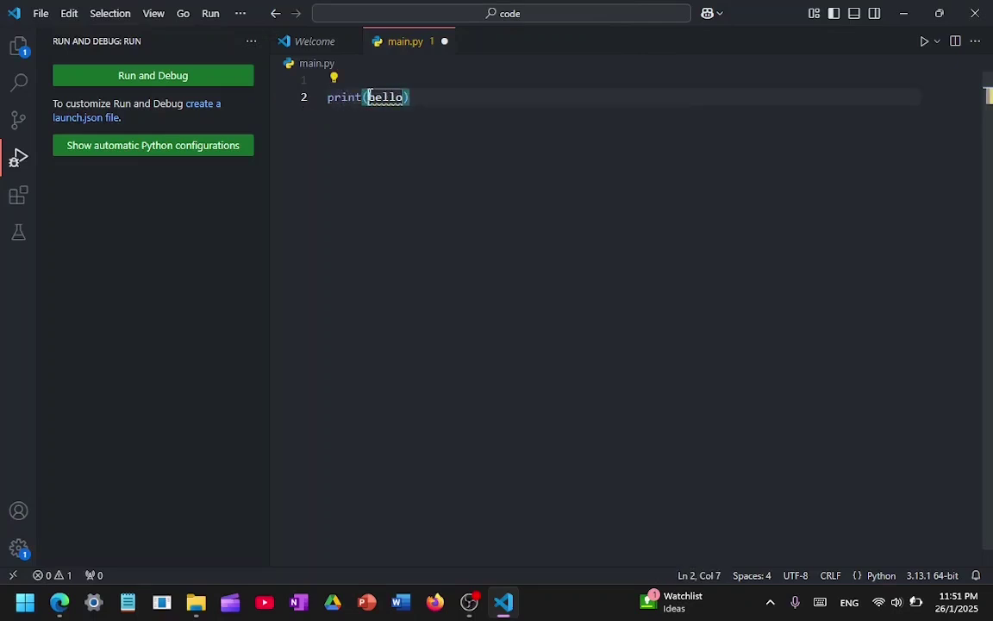
click(403, 101)
key(Up)
key(Return)
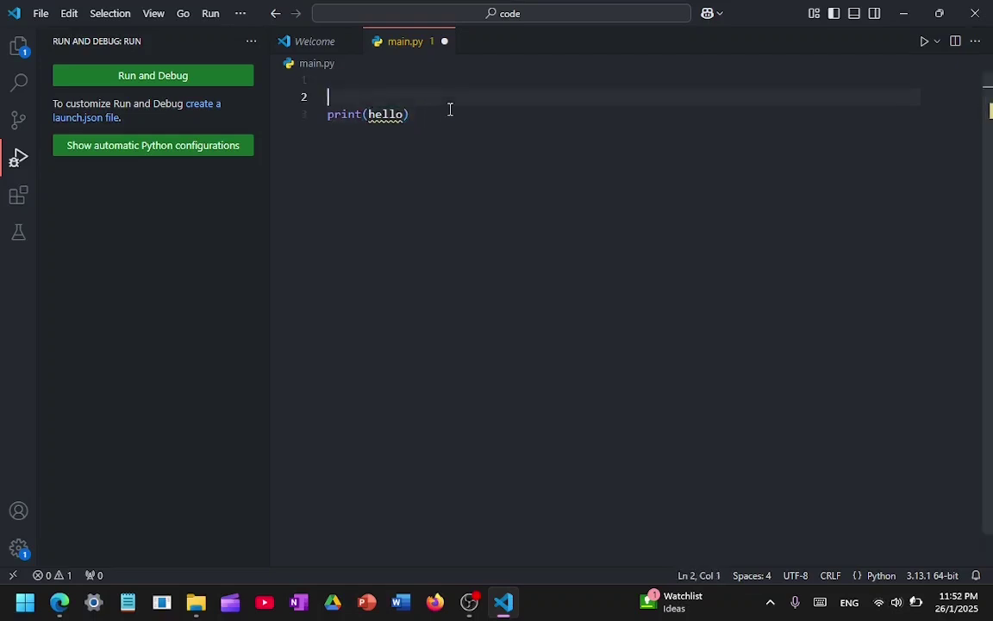
text(name = 'n')
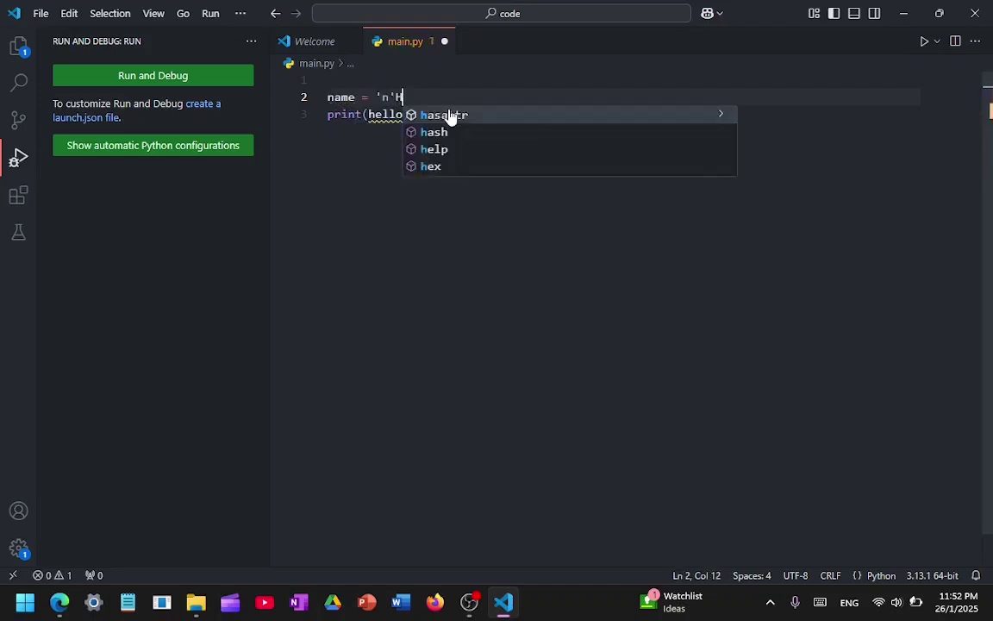
Add + name to the print argument and enclose hello with a trailing space in quotes, making print('hello ' + name)
click(405, 114)
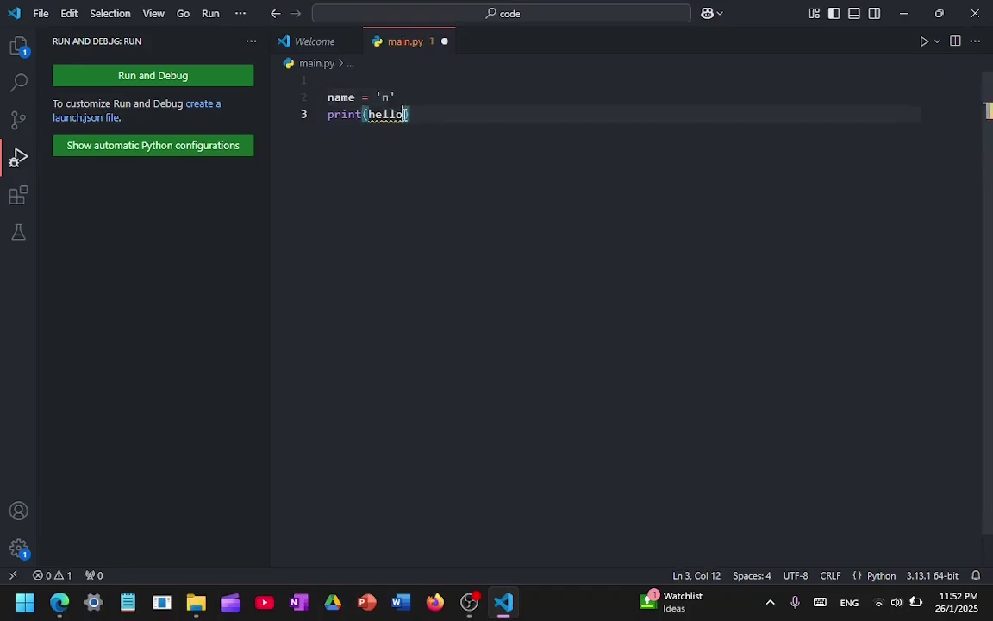
text(+ name)
click(404, 114)
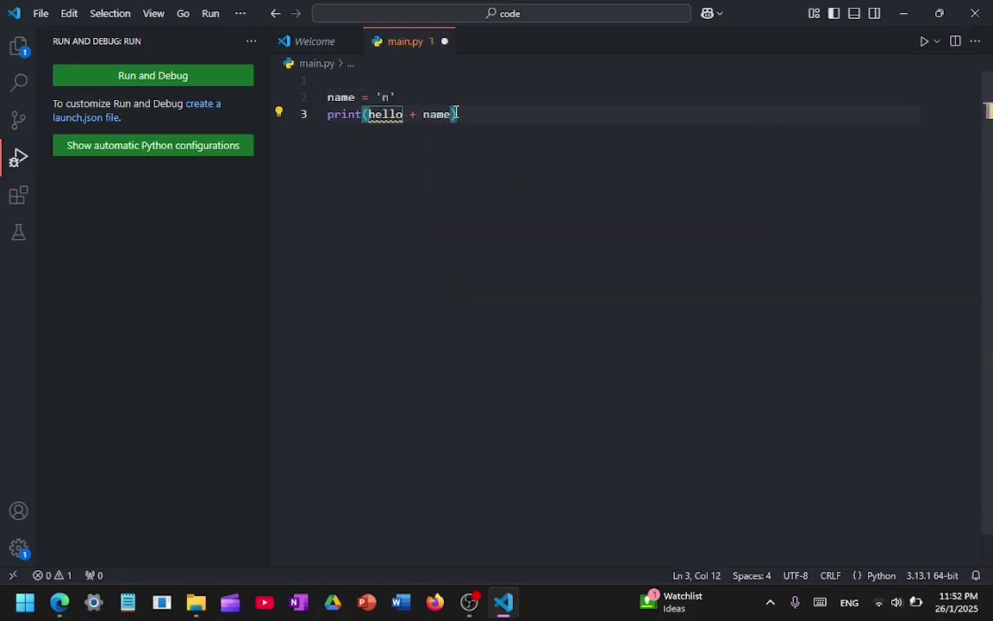
text(')
key(Home)
key(Right)
key(Right)
key(Right)
key(Right)
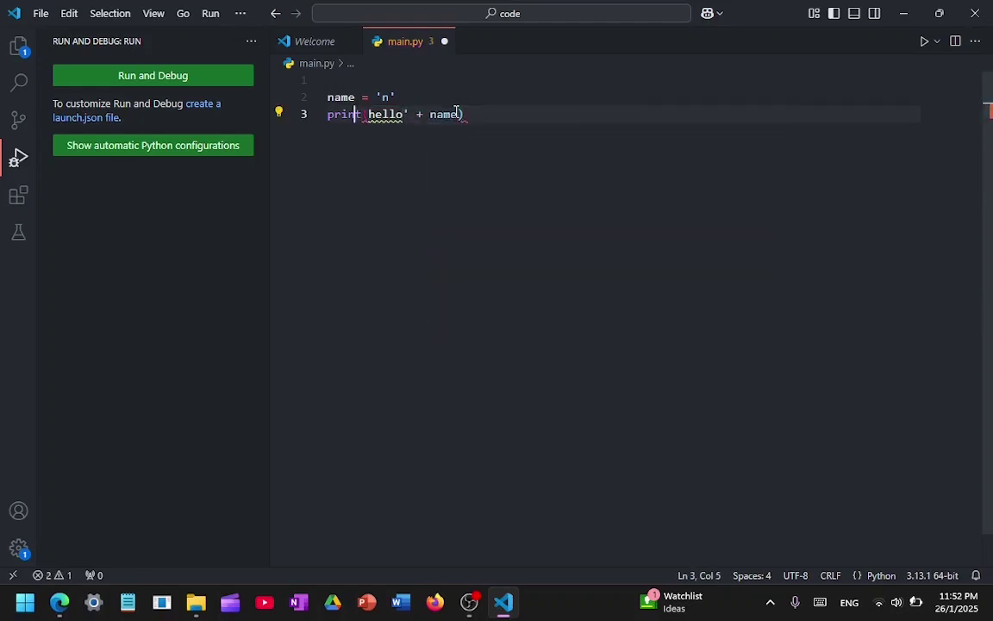
key(Right)
key(Right)
text(')
key(Right)
key(Right)
key(Right)
key(Right)
key(Right)
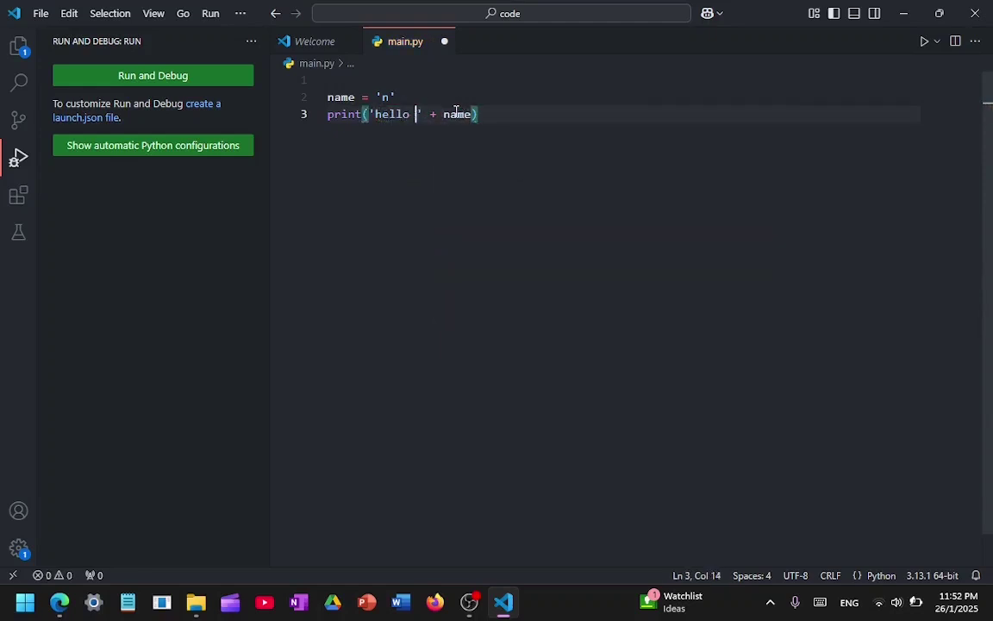
Append + '!' after name in the print statement and save main.py
key(Right)
key(Right)
key(Right)
key(Right)
key(Right)
key(Right)
key(Right)
key(Right)
text(+ '!)
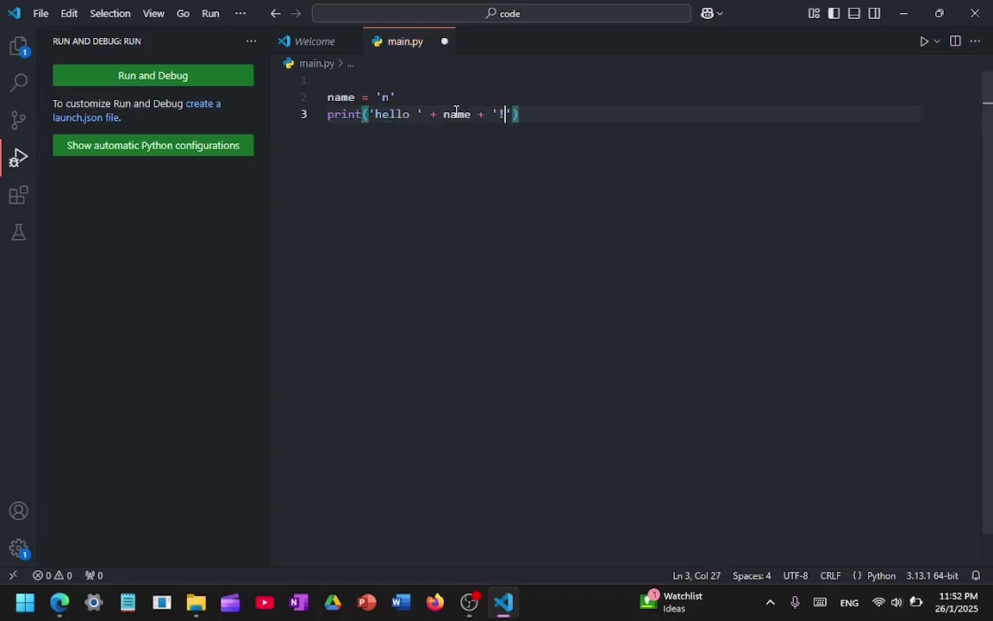
key(ctrl+s)
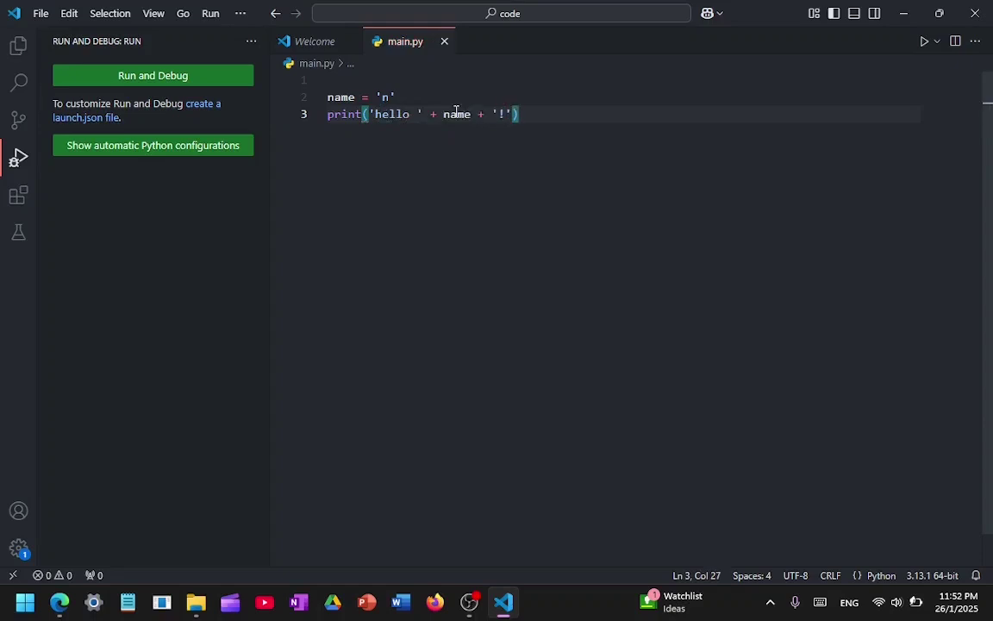
Create a launch.json file with the Python Debugger's Python File configuration and save it
click(205, 110)
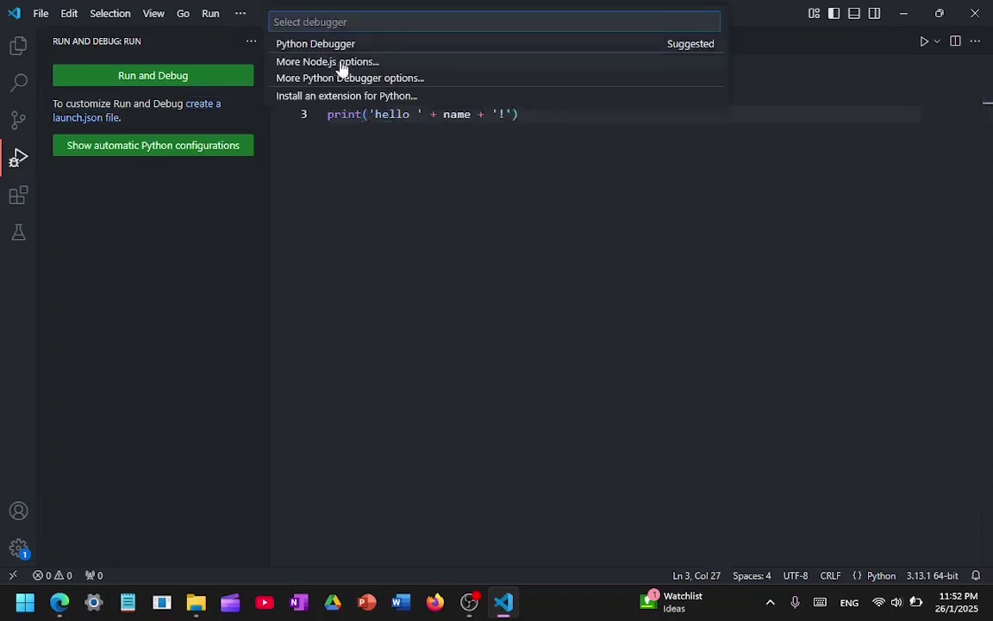
click(321, 45)
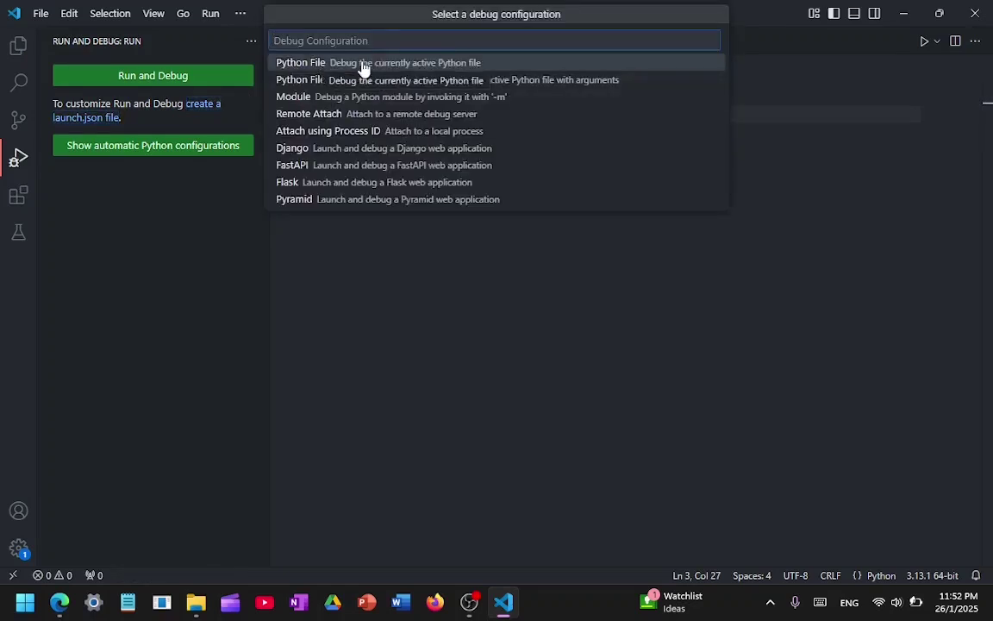
click(364, 67)
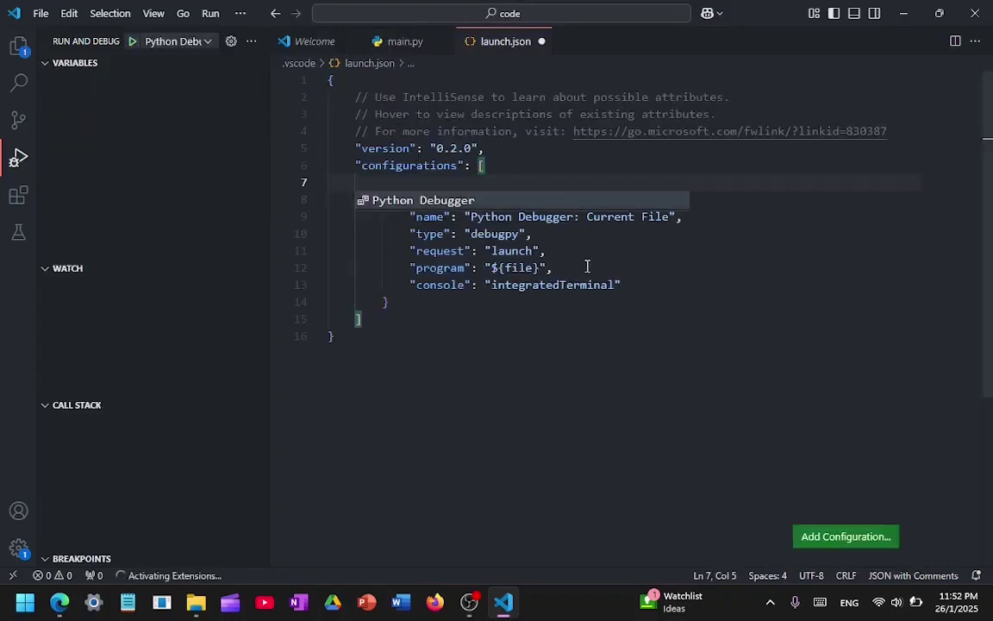
key(ctrl+s)
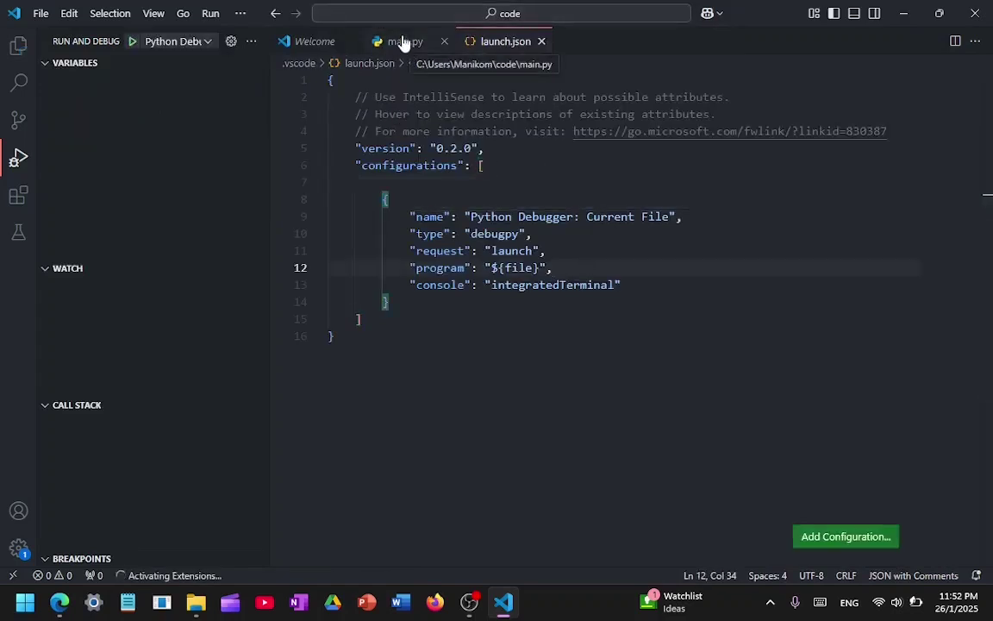
Return to main.py and run it with the Python Debugger configuration
click(395, 41)
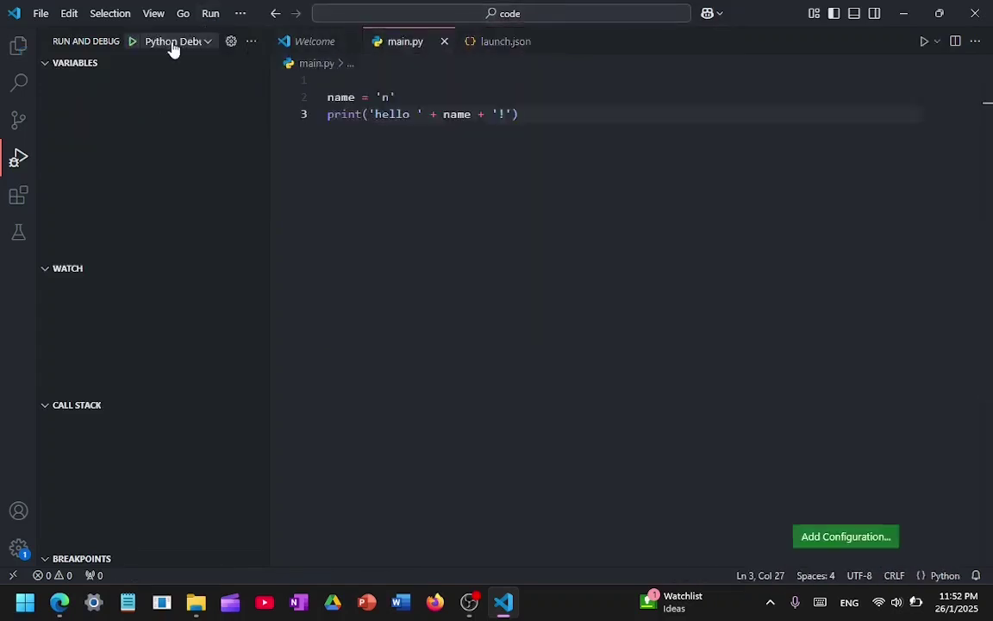
click(131, 41)
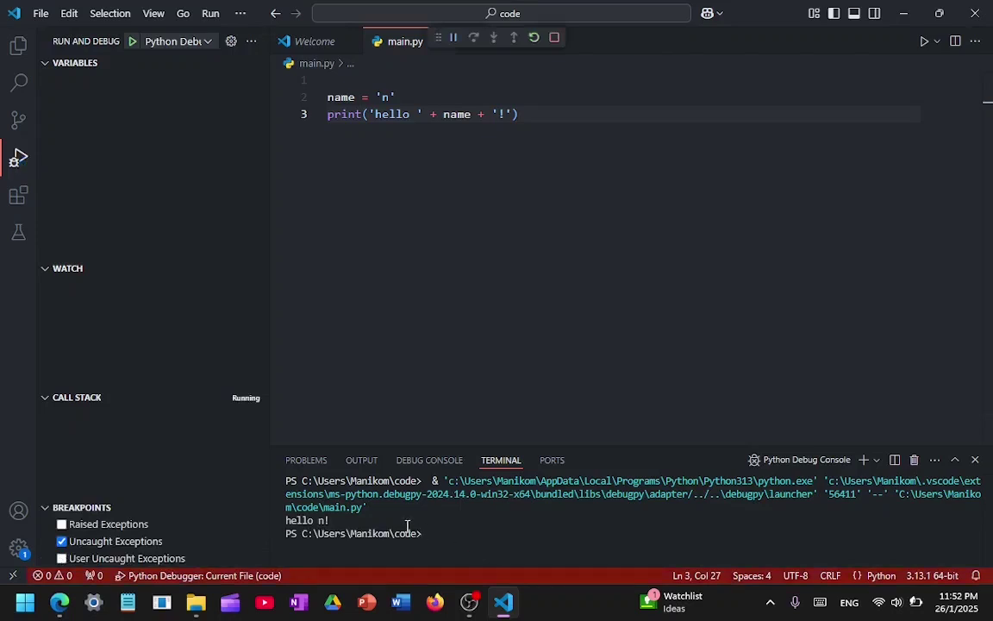
click(458, 279)
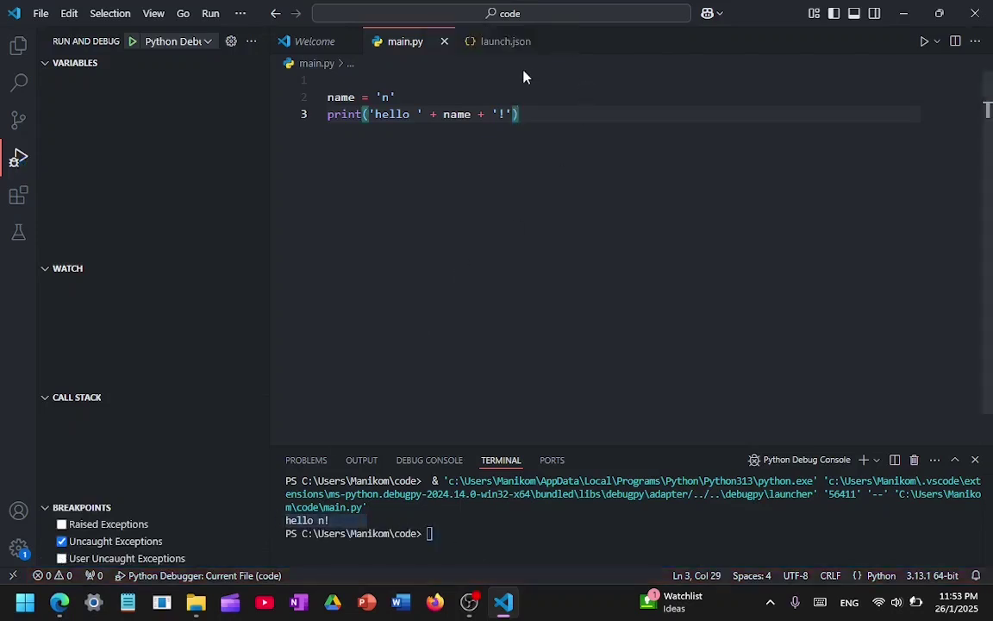
click(466, 79)
click(251, 42)
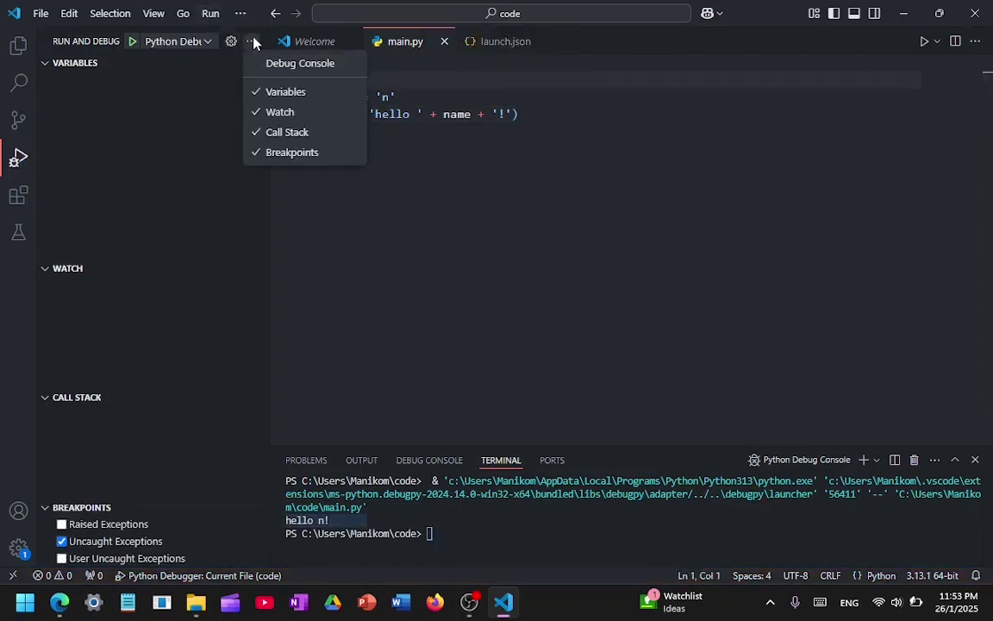
click(250, 42)
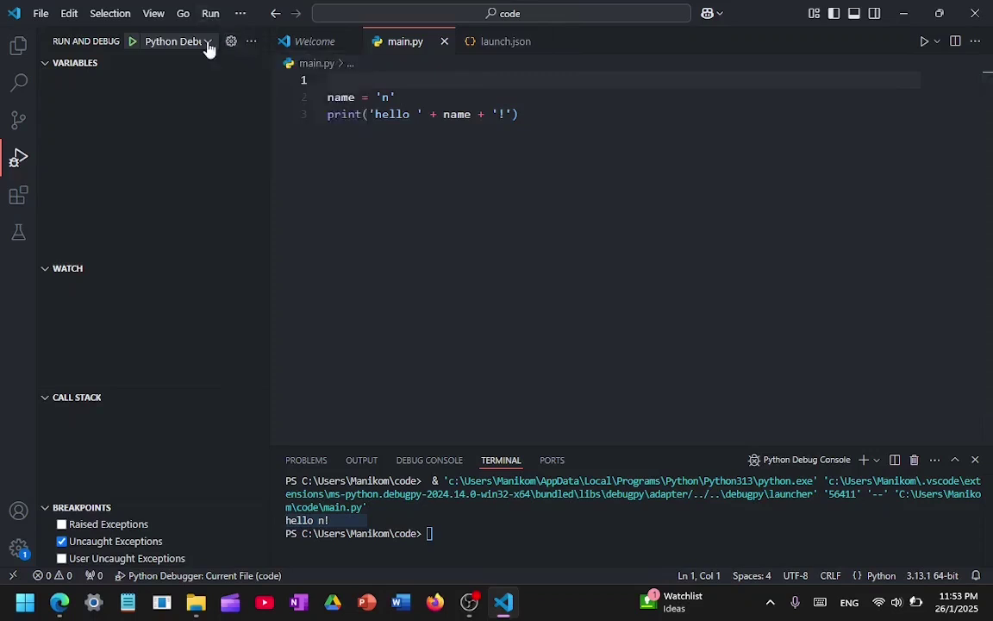
click(207, 43)
click(207, 43)
key(ctrl+End)
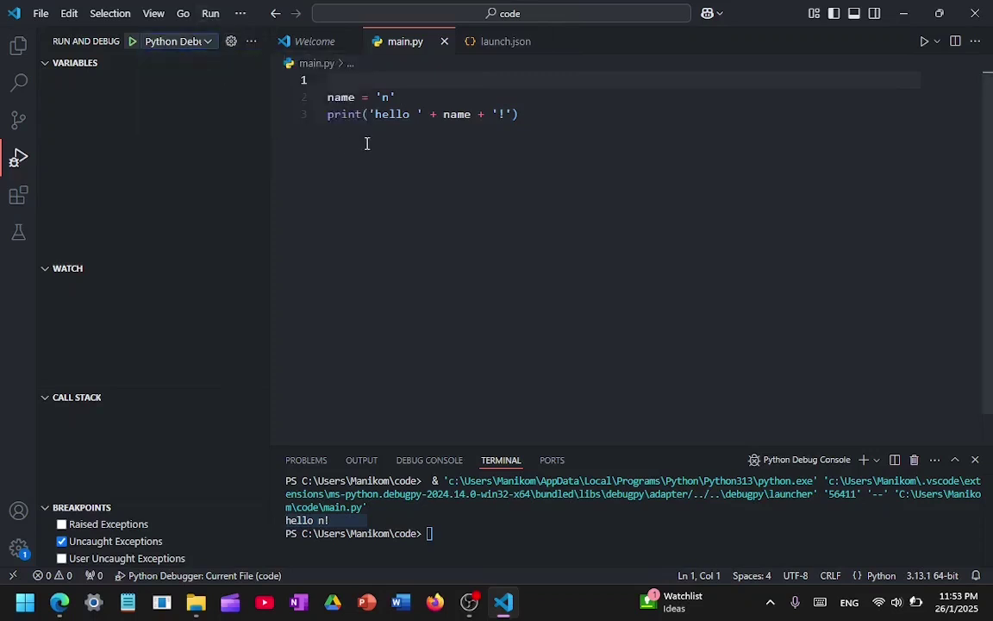
Set a breakpoint on line 3 of main.py in place of a trial one on line 2, and start debugging
click(280, 98)
click(366, 115)
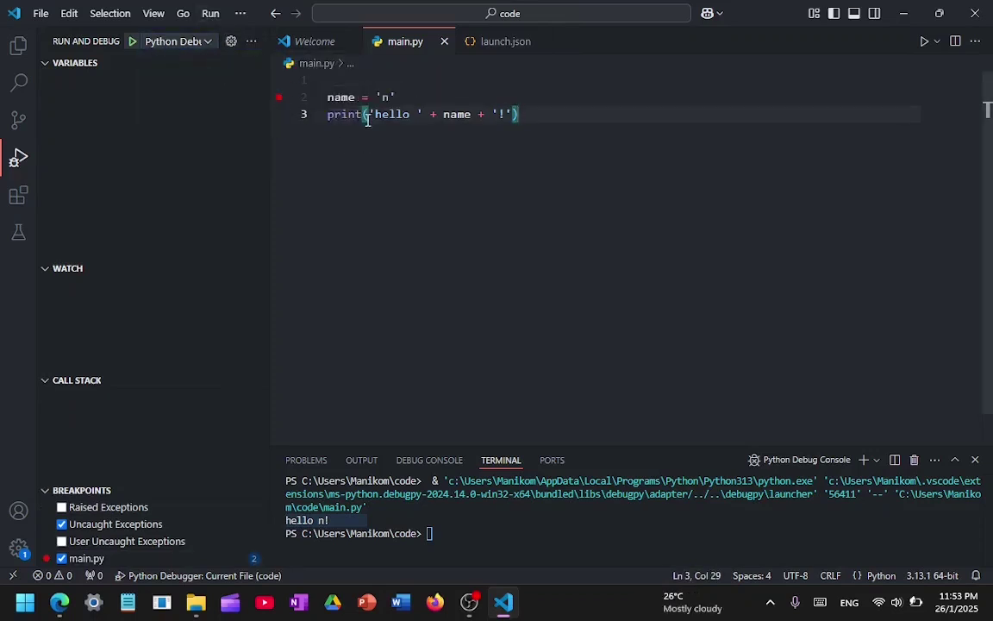
click(279, 99)
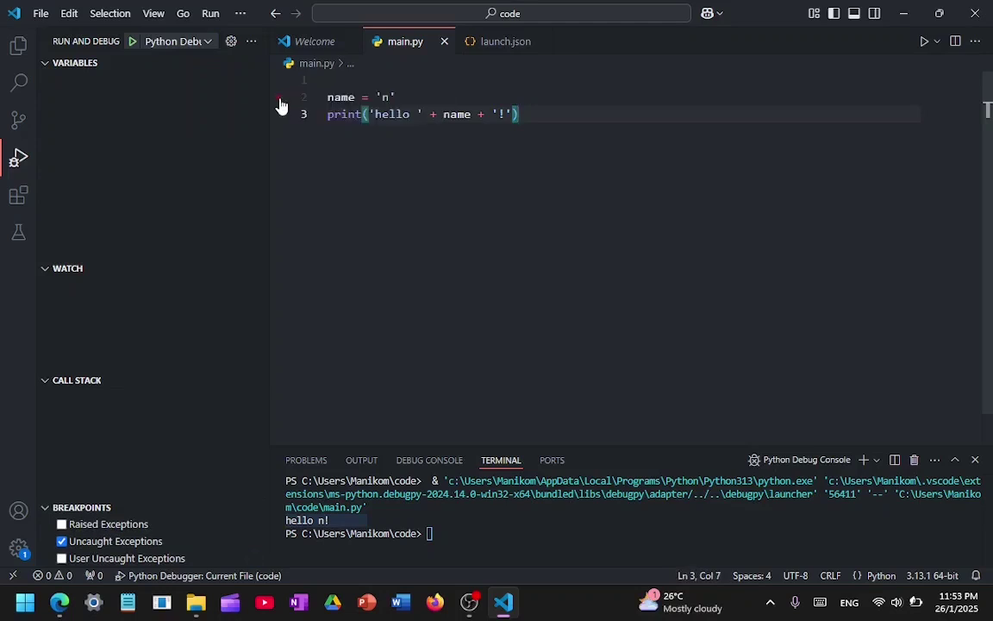
click(279, 115)
click(437, 163)
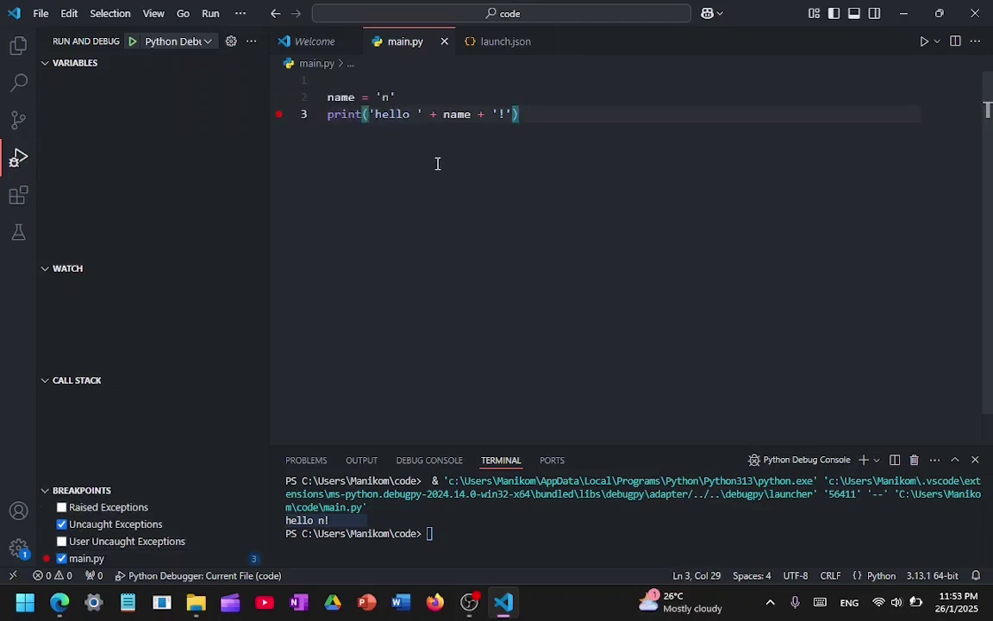
click(131, 41)
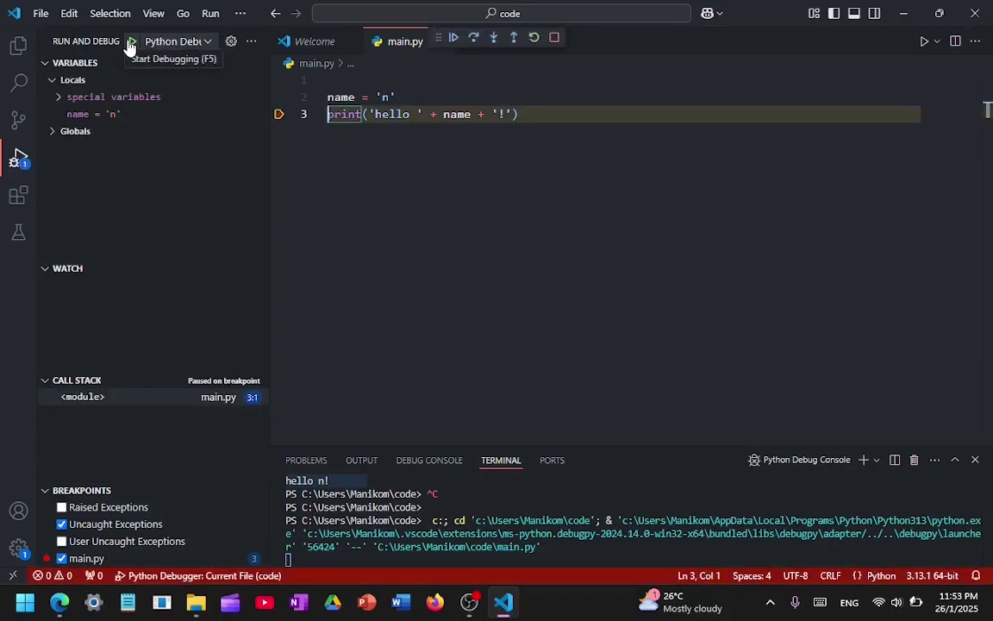
Examine the local and global variables, including their special variables, while the program is paused at the breakpoint
click(60, 97)
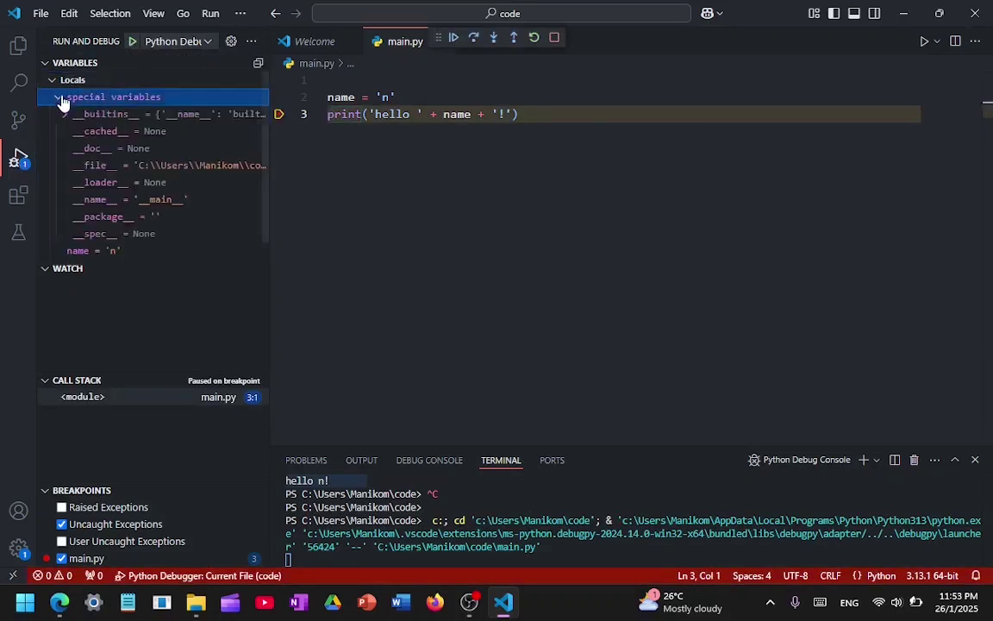
click(60, 99)
click(67, 115)
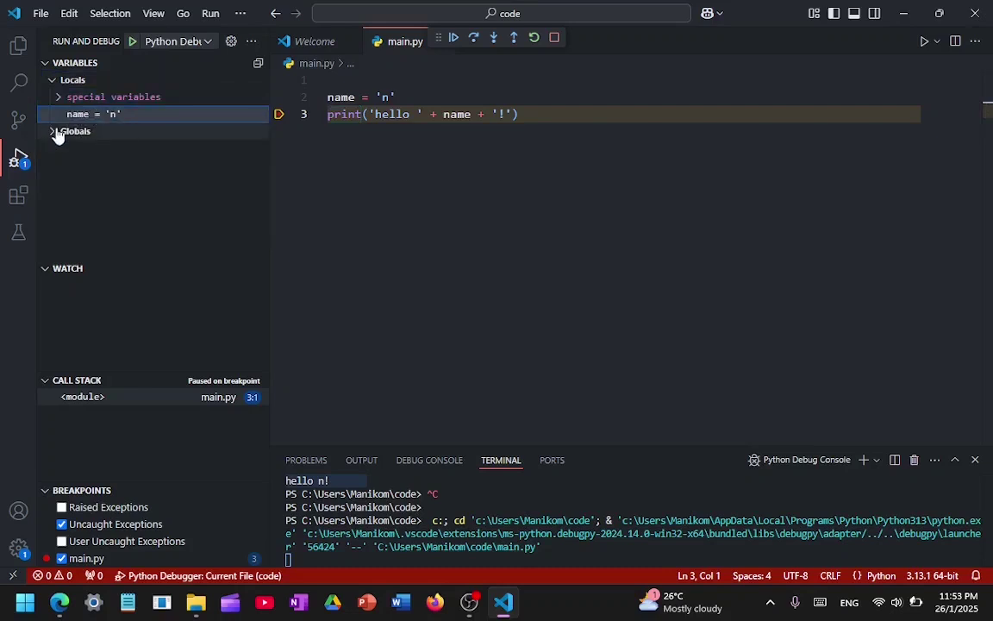
click(55, 131)
click(69, 151)
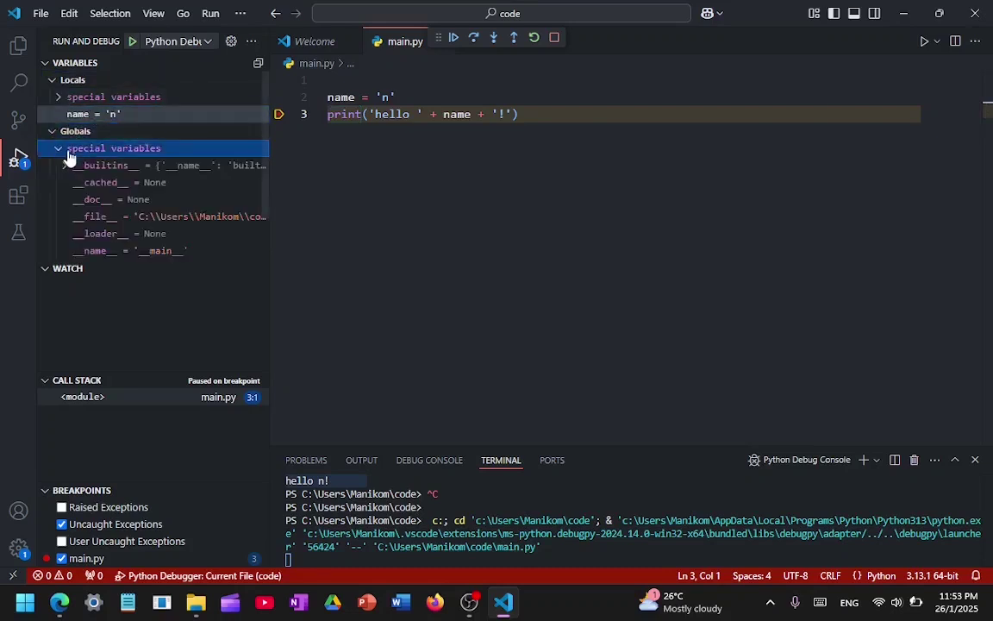
click(69, 150)
click(74, 98)
click(74, 99)
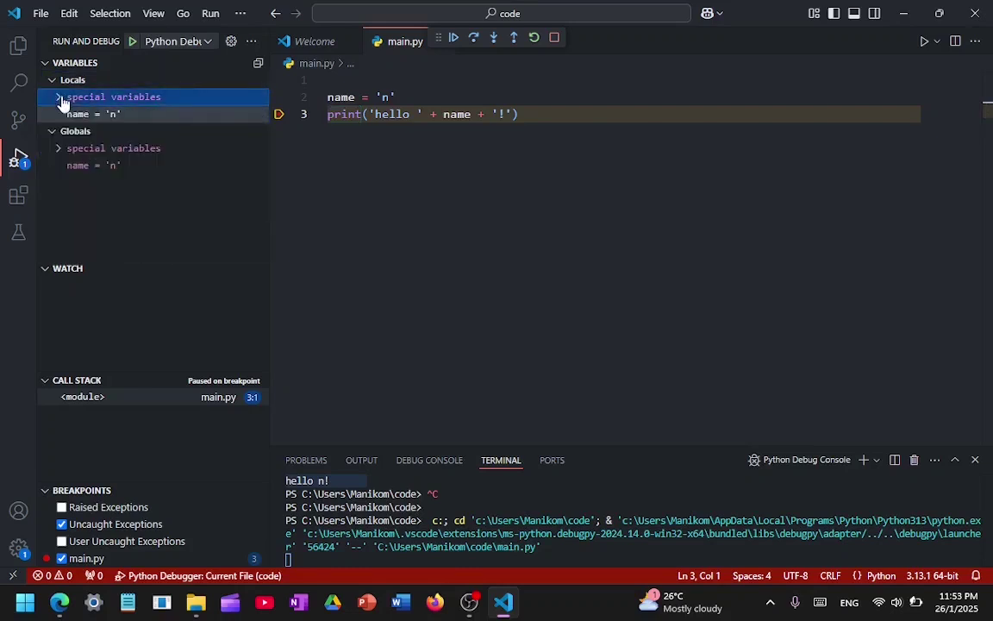
Remove the breakpoint from line 3 and stop the debugging session
click(419, 131)
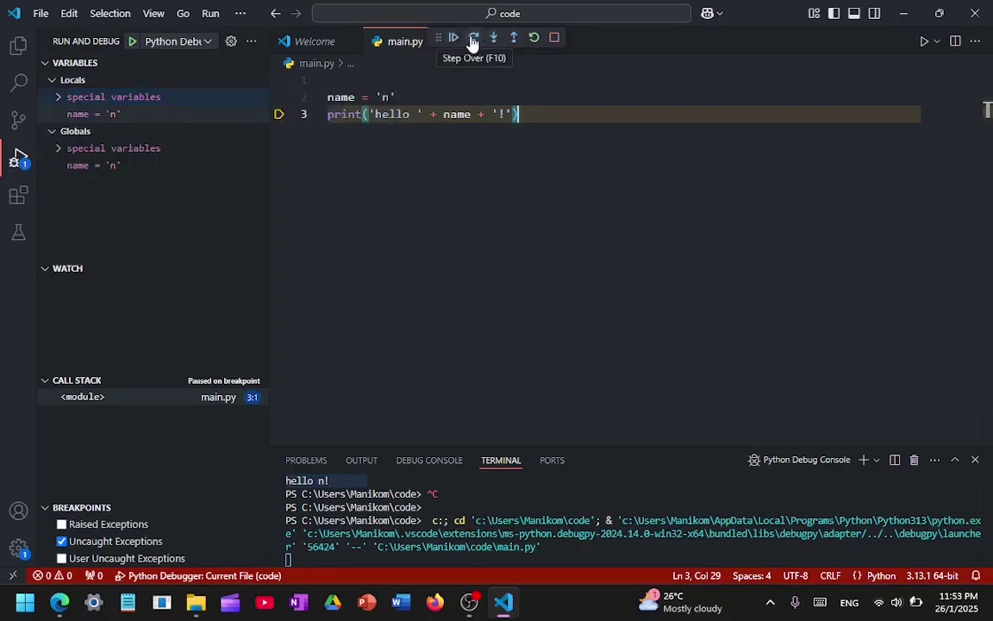
click(555, 38)
Look at the Extensions view, the Testing view and the available Python test frameworks
click(19, 197)
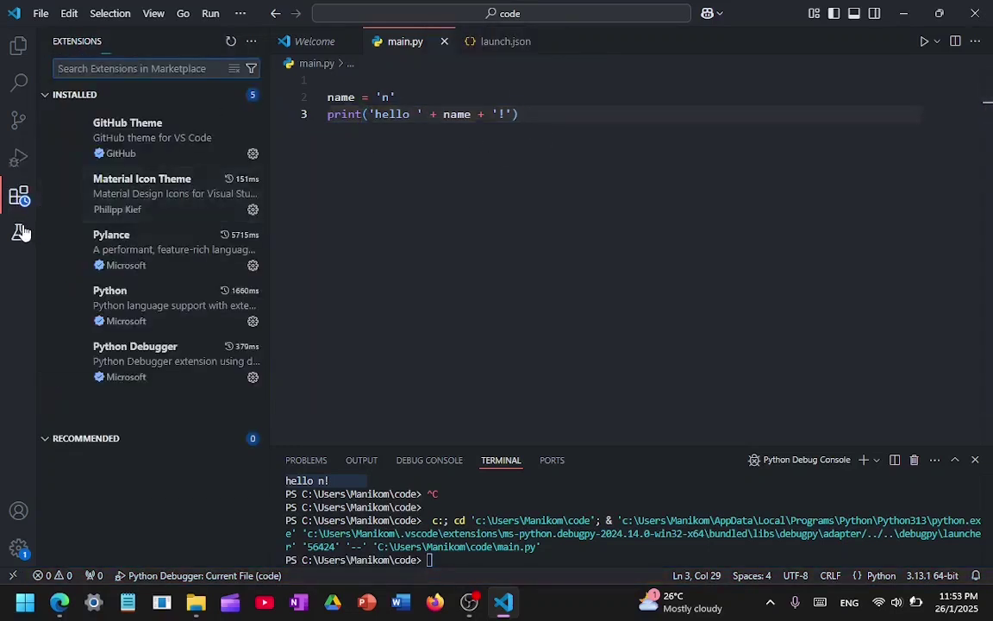
click(20, 232)
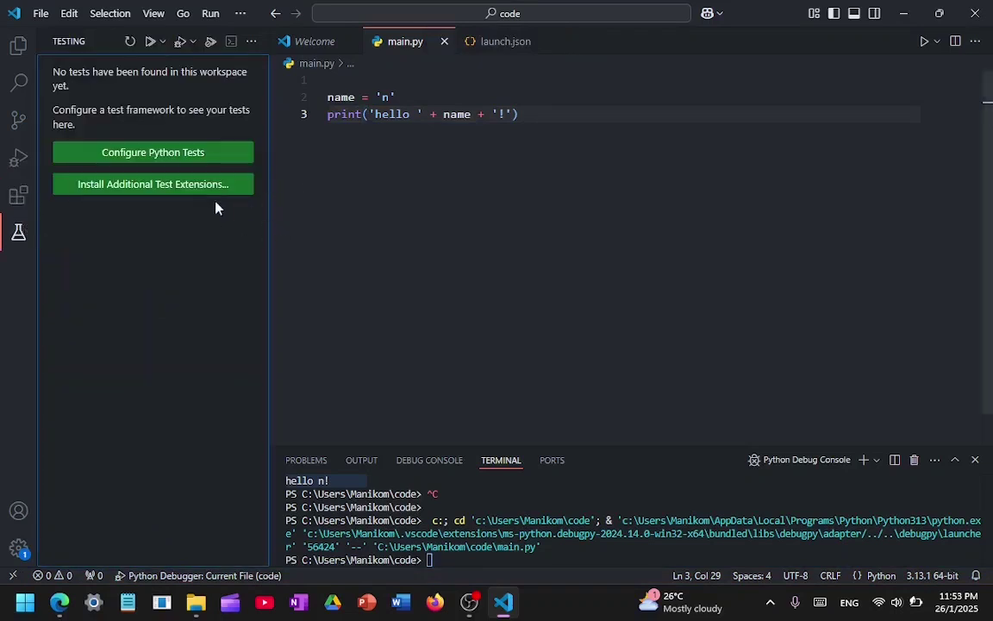
click(182, 164)
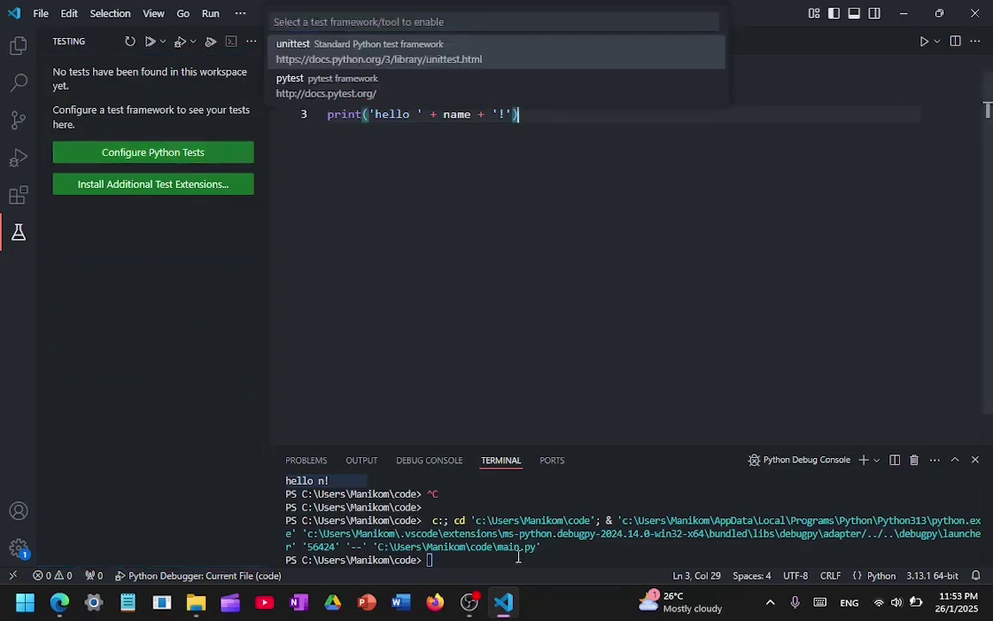
click(470, 602)
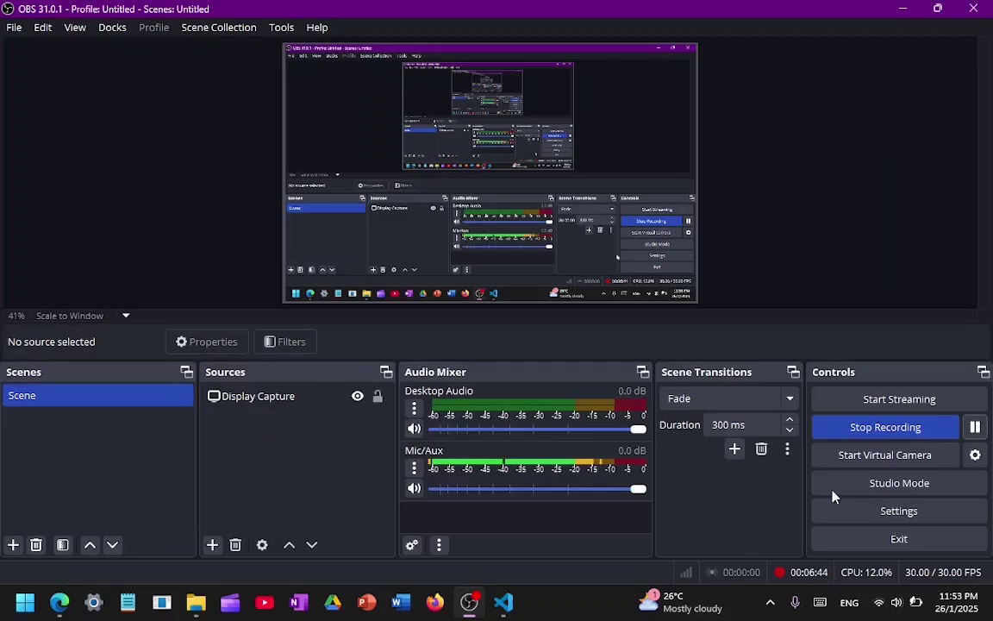